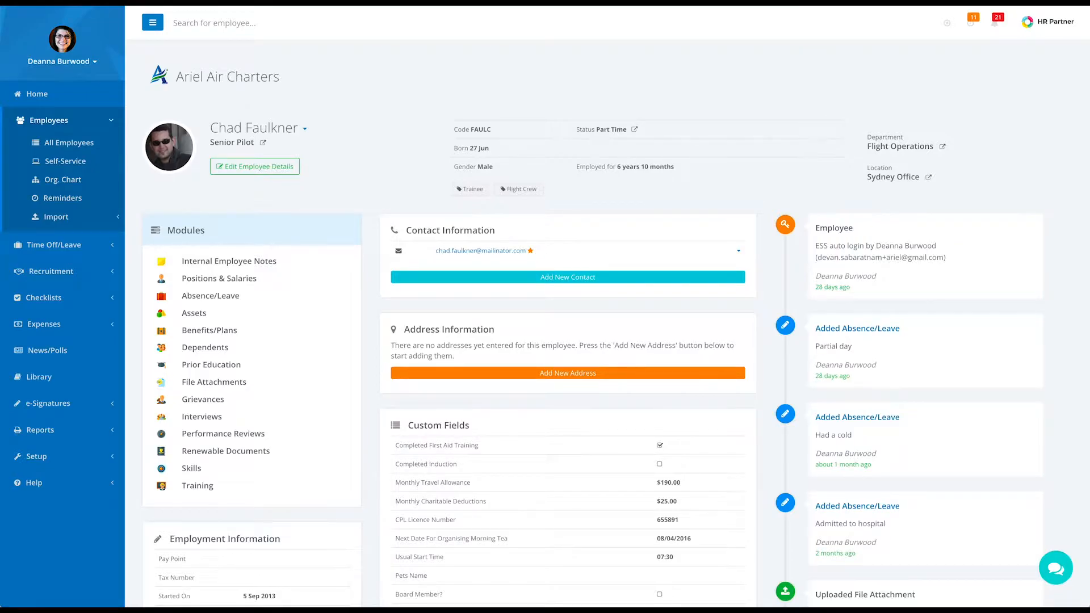
Scroll through the employee profile's Custom Fields to review their current values
scroll(413, 492, "down", 3)
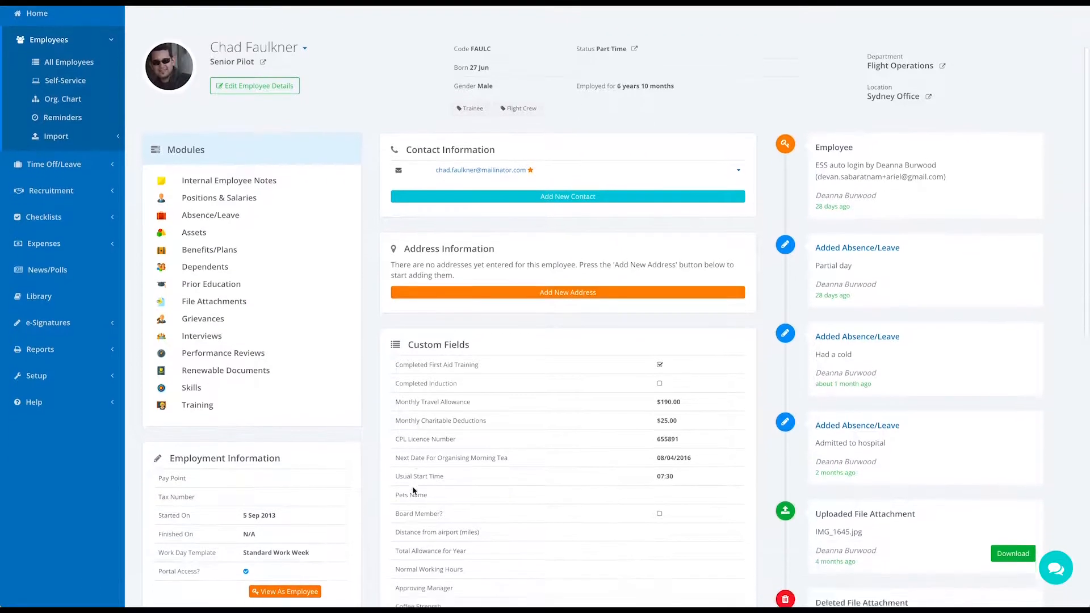
scroll(414, 492, "down", 5)
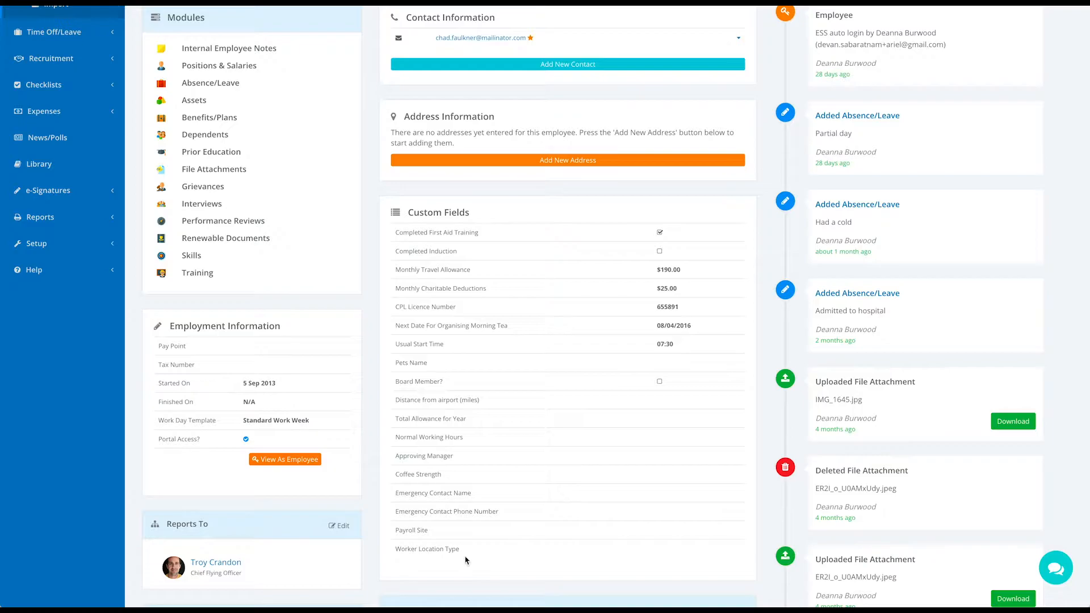
scroll(466, 561, "up", 4)
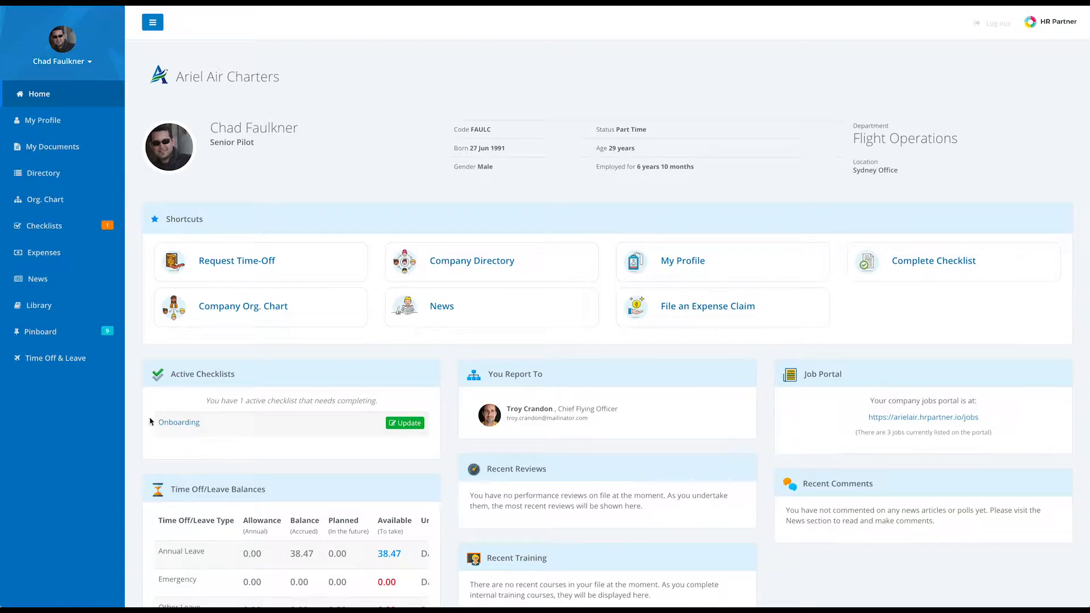
Open the Onboarding checklist and launch its 'Fill in onboarding information collection form' link
left_click(407, 423)
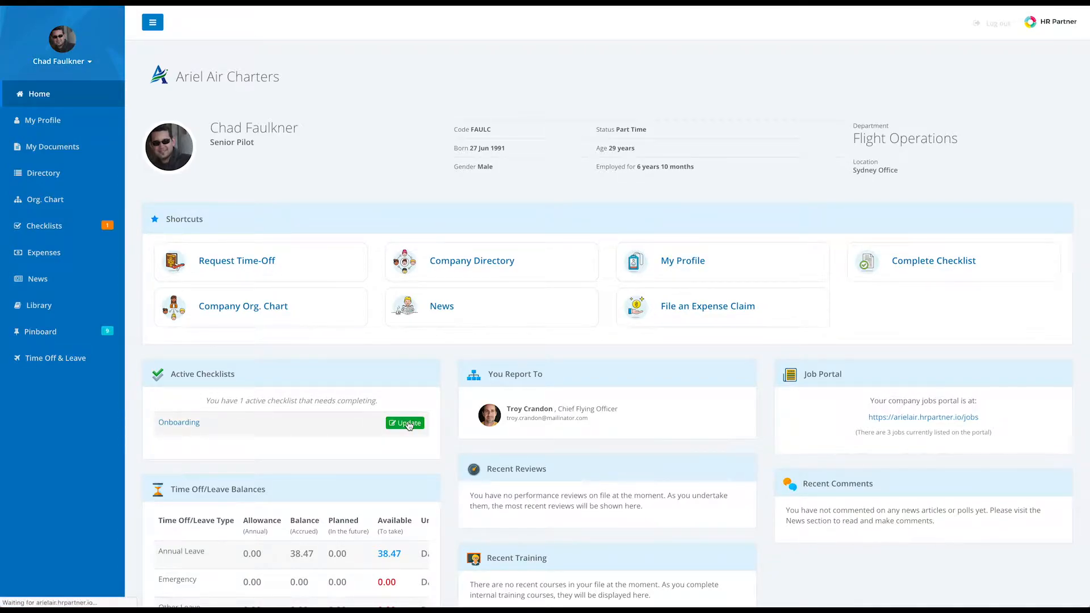
scroll(502, 410, "down", 2)
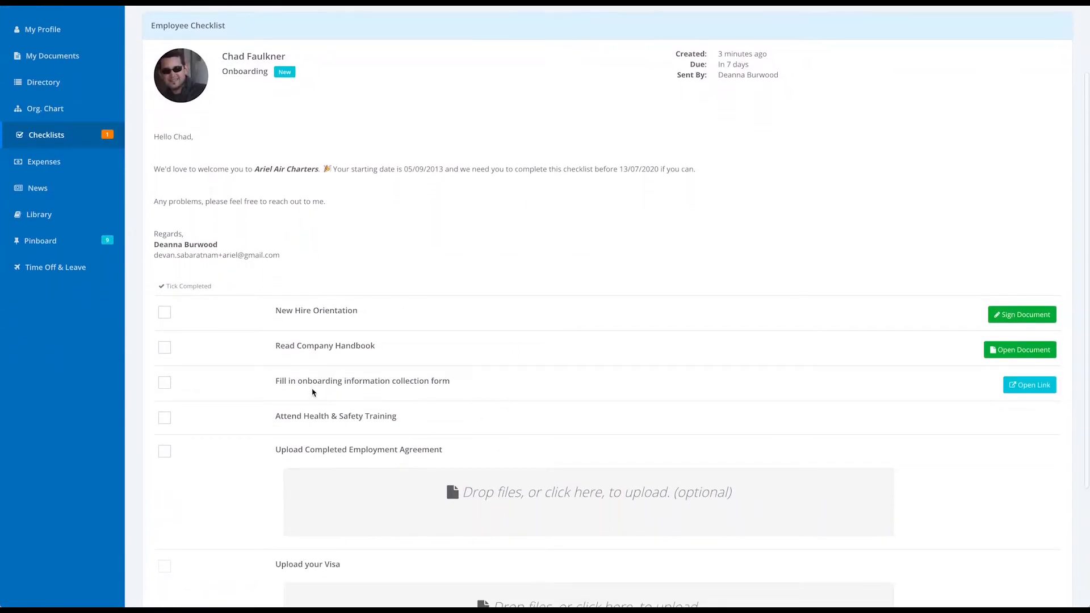
left_click_drag(469, 387, 275, 385)
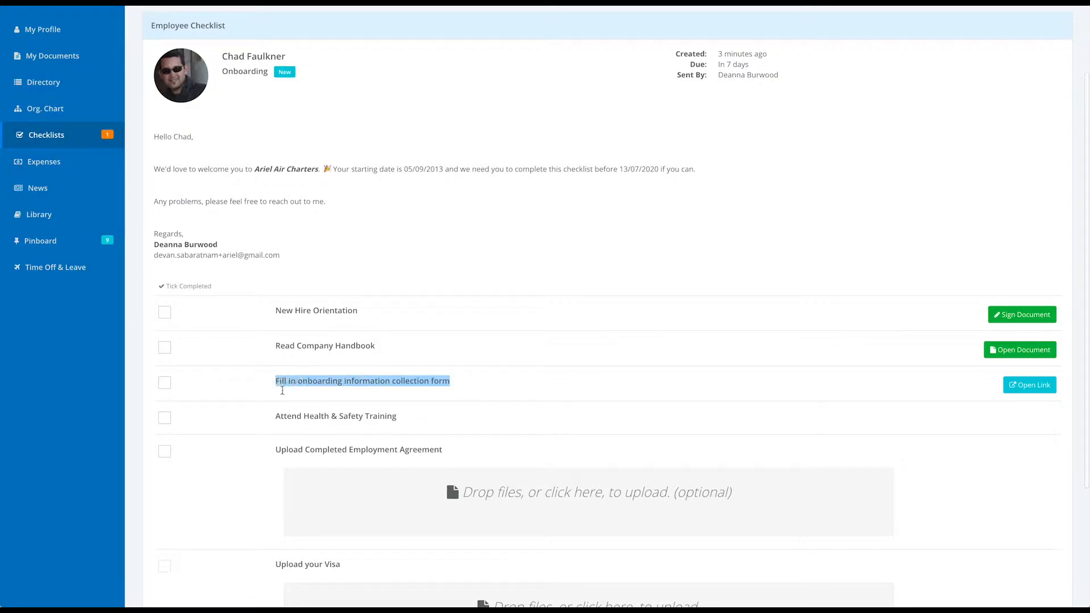
left_click(481, 385)
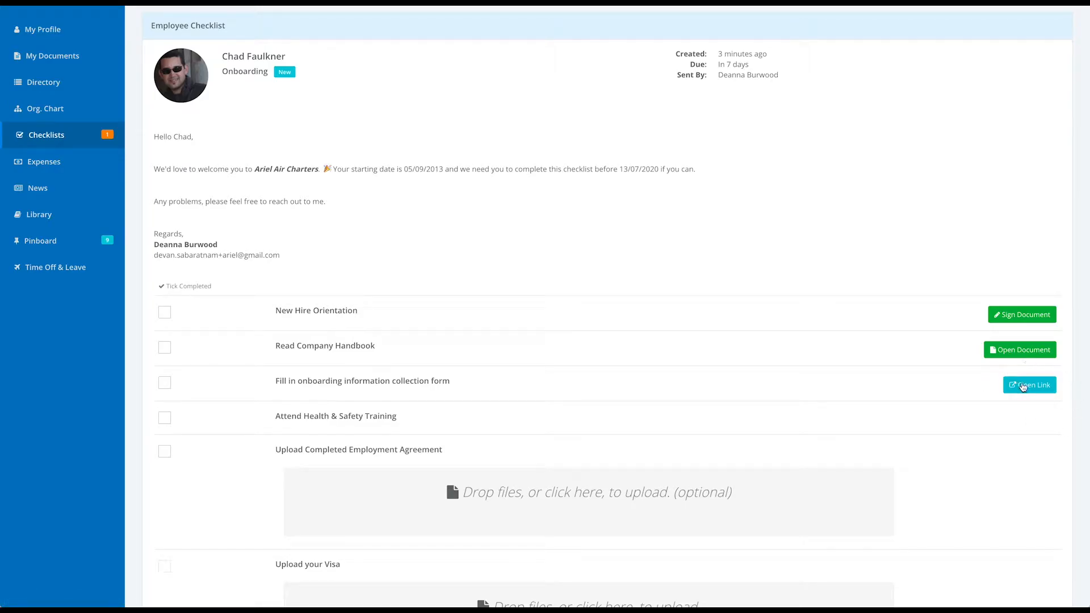
left_click(1031, 386)
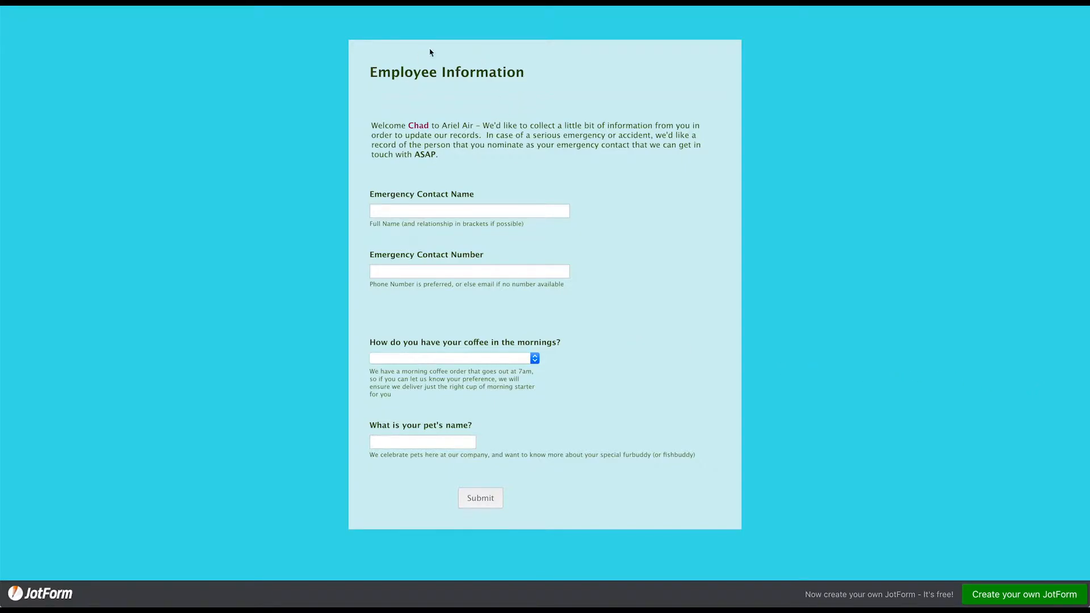
Enter the emergency contact's name and phone number on the Employee Information form
left_click_drag(407, 126, 433, 127)
left_click(476, 135)
left_click(404, 212)
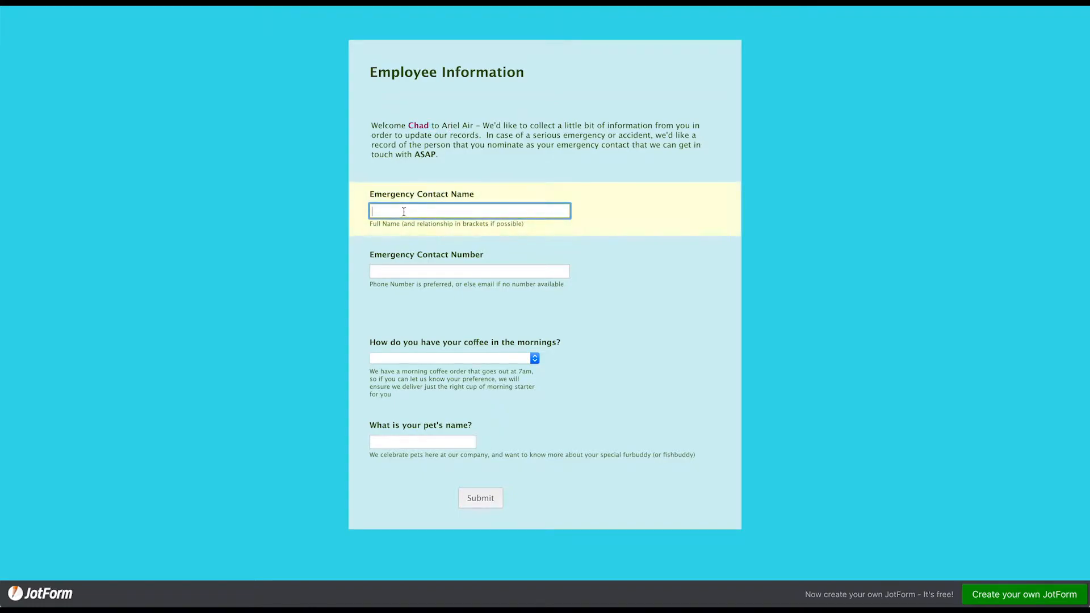
key("Tab")
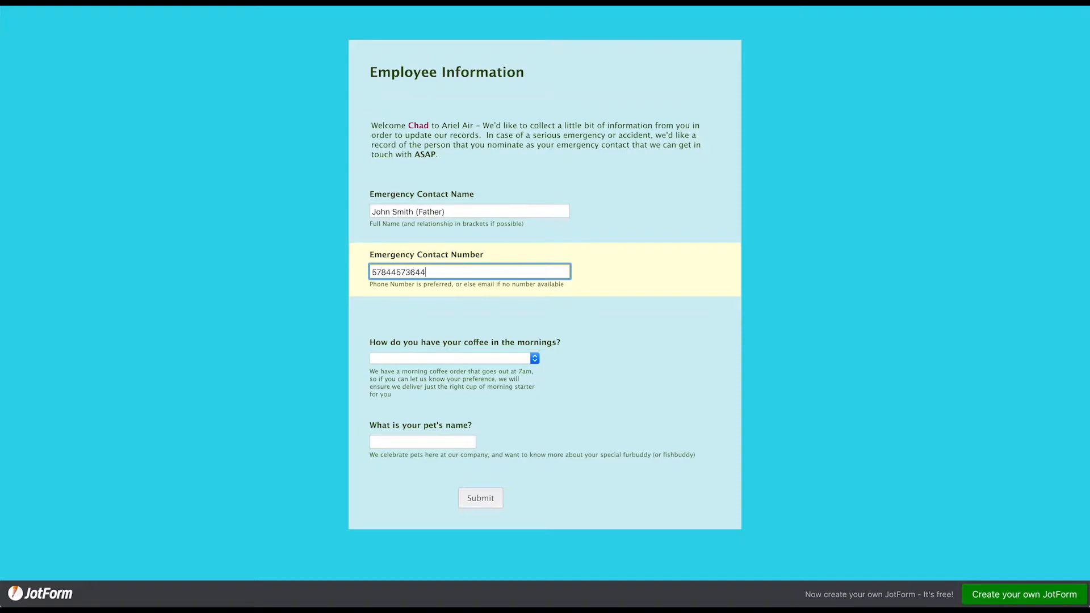
Choose Strong as the coffee preference, enter pet name Freddie, and submit the form
left_click(425, 359)
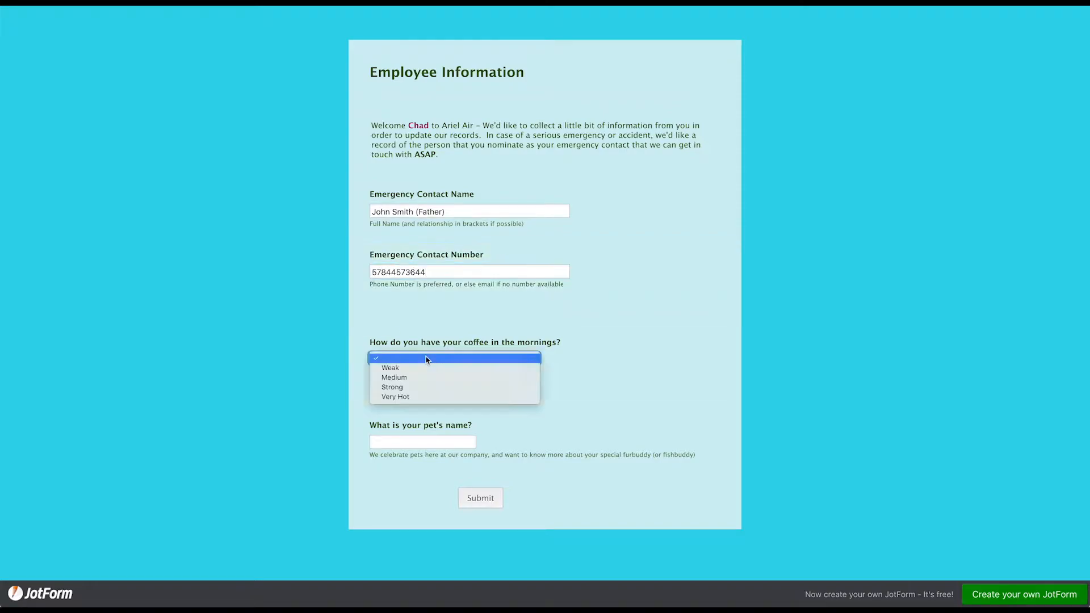
left_click(425, 387)
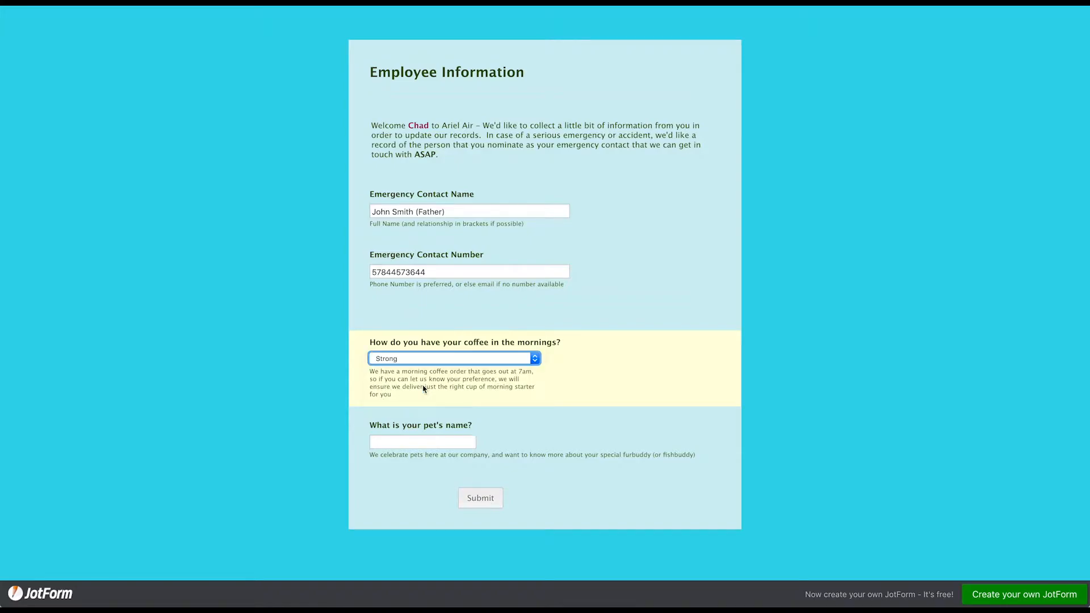
left_click(407, 441)
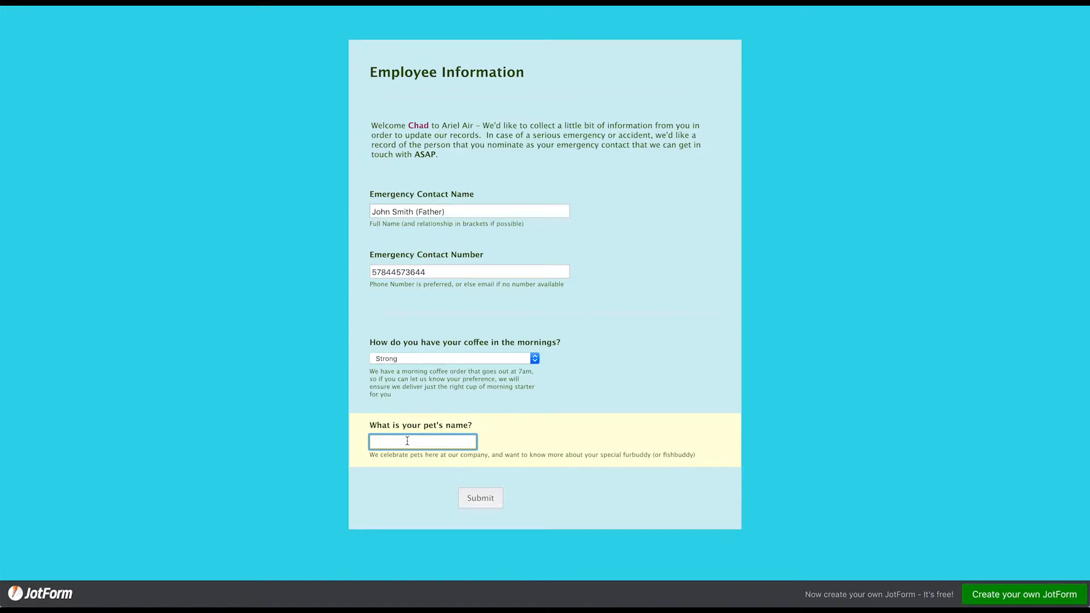
type("Freddie (Cat")
left_click(480, 499)
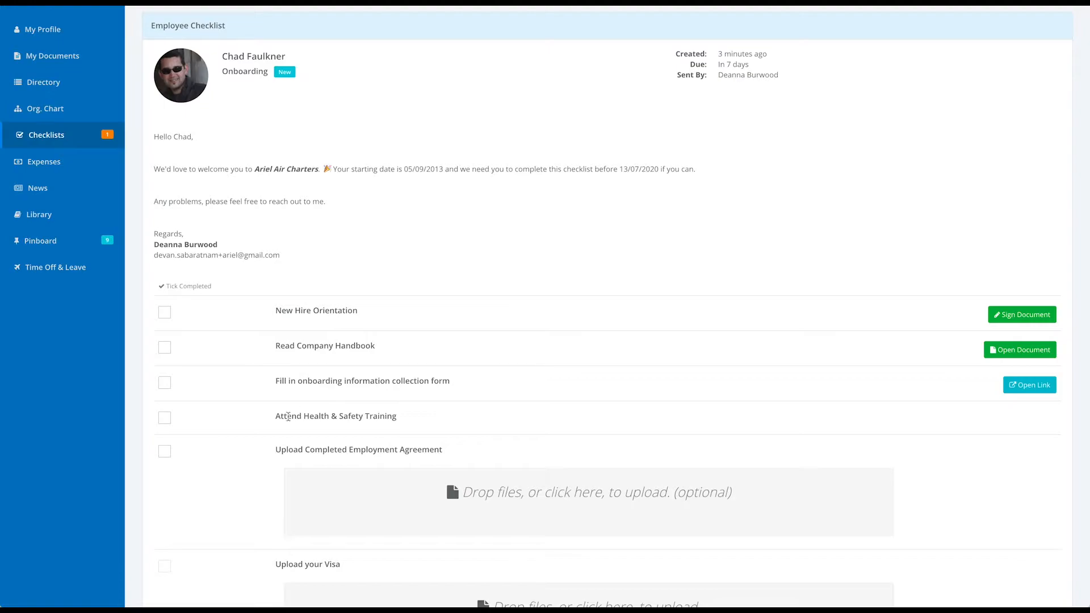
Mark the onboarding form task complete and verify the imported emergency contact, coffee and pet values
left_click(164, 384)
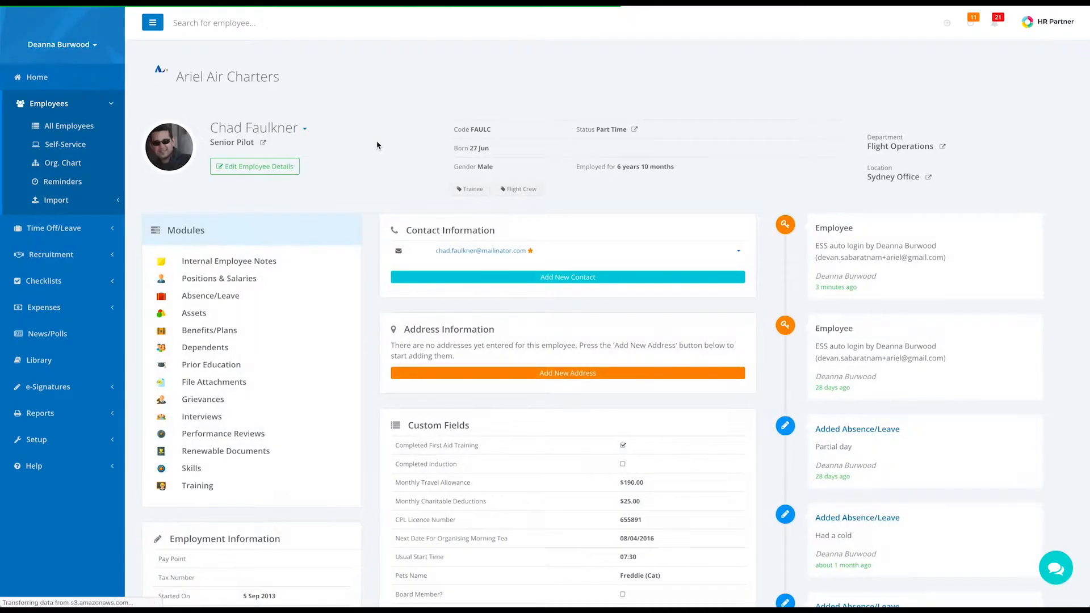
scroll(376, 145, "down", 3)
scroll(376, 145, "down", 1)
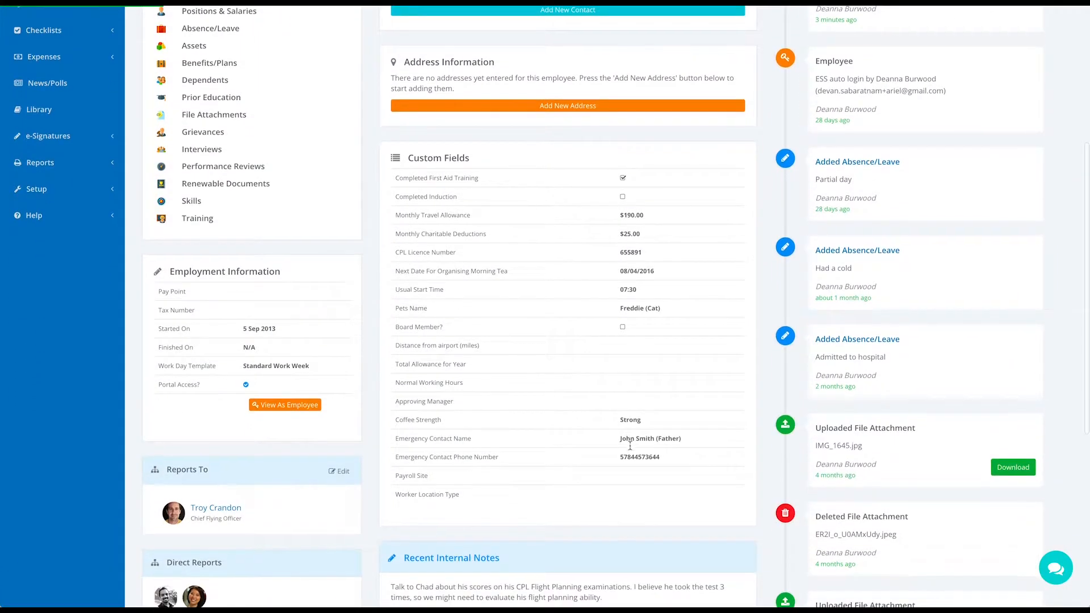
left_click_drag(683, 442, 608, 423)
left_click_drag(671, 311, 621, 308)
left_click(638, 481)
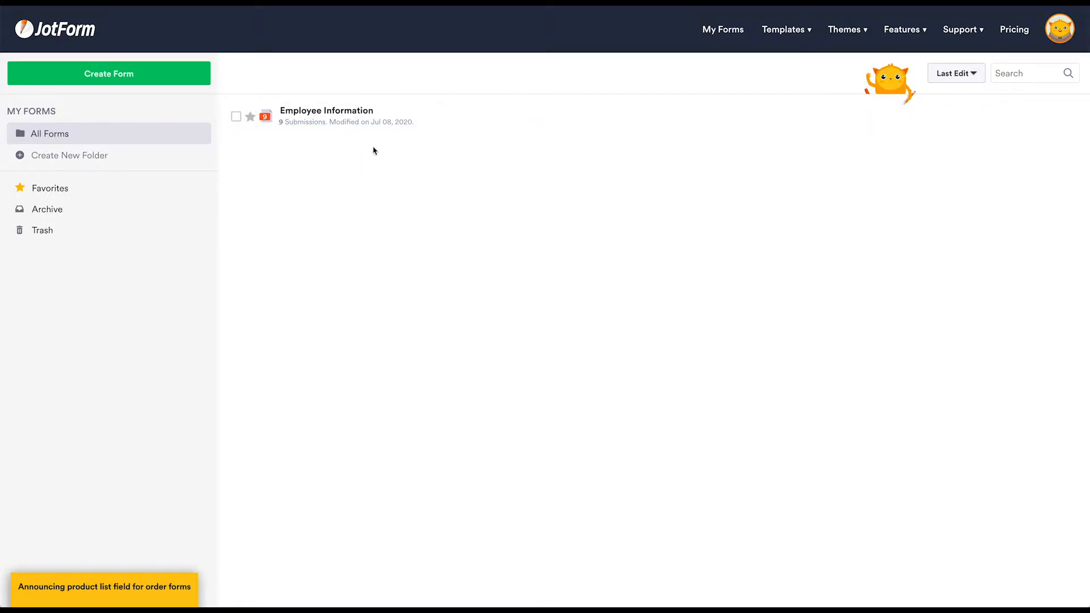
Open the Employee Information form in the JotForm form builder
mouse_move(334, 115)
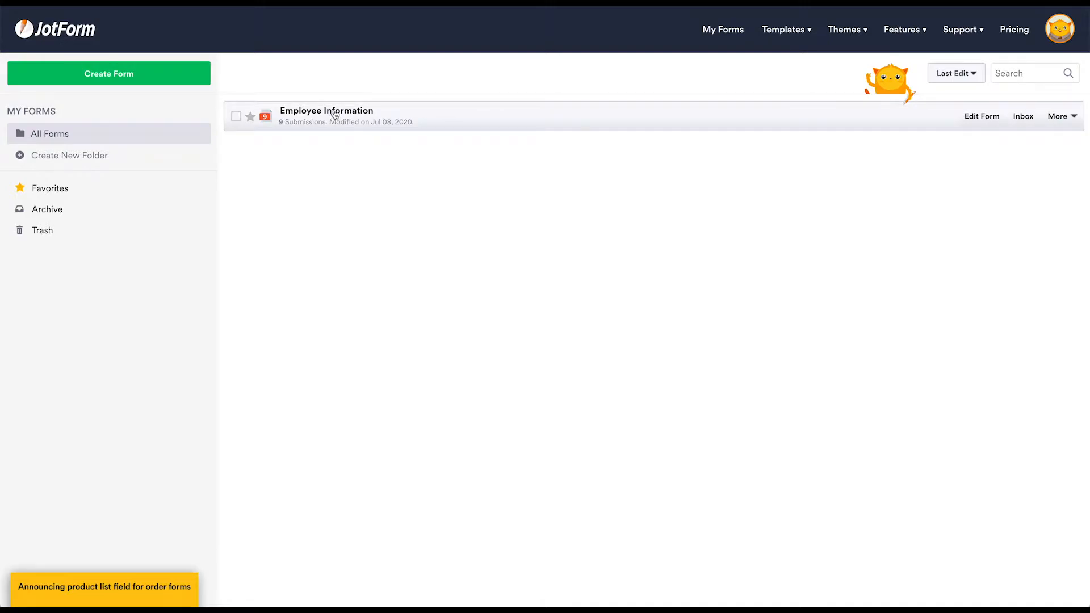
left_click(335, 115)
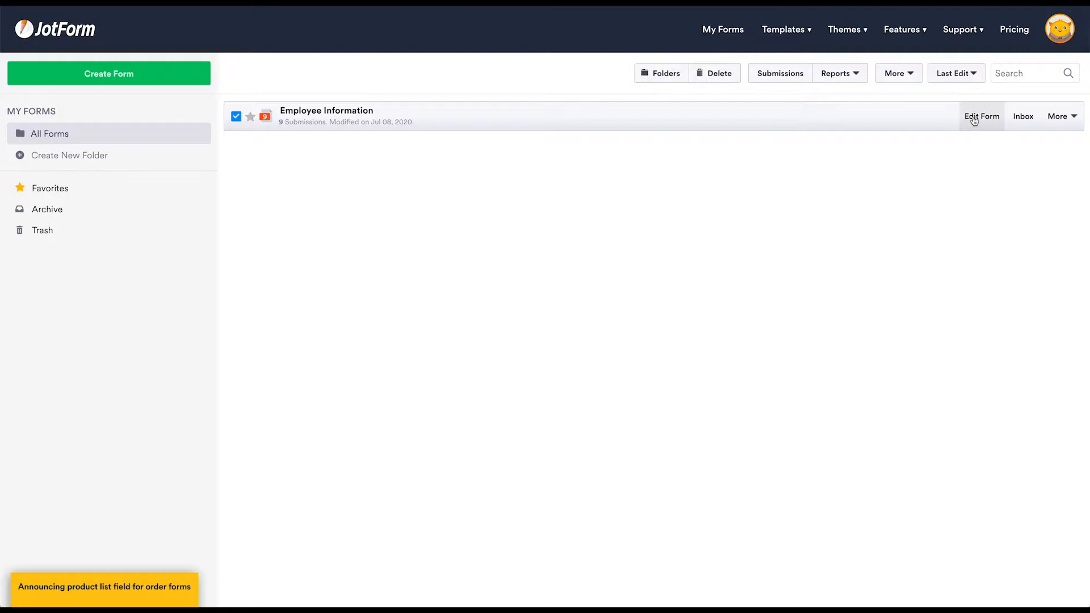
left_click(973, 118)
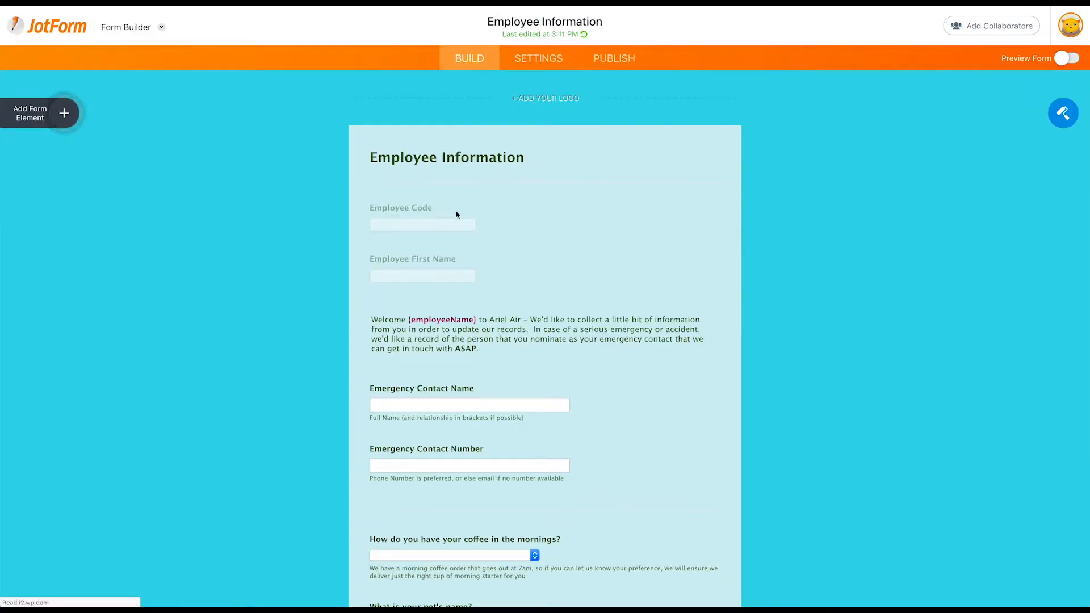
Look over the welcome paragraph and select the hidden Employee Code field
scroll(628, 263, "down", 2)
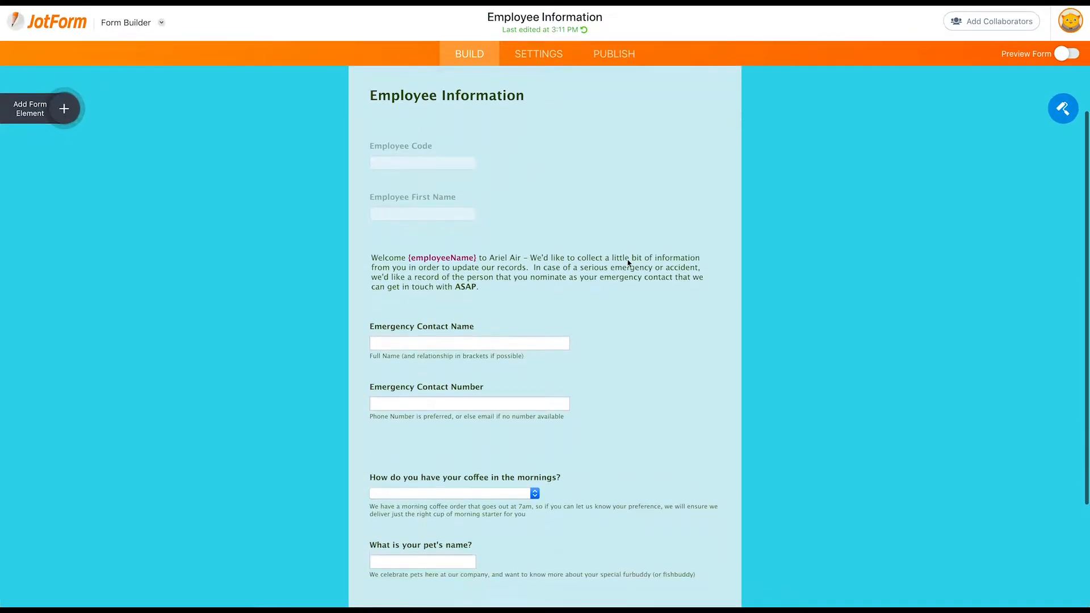
scroll(625, 259, "down", 4)
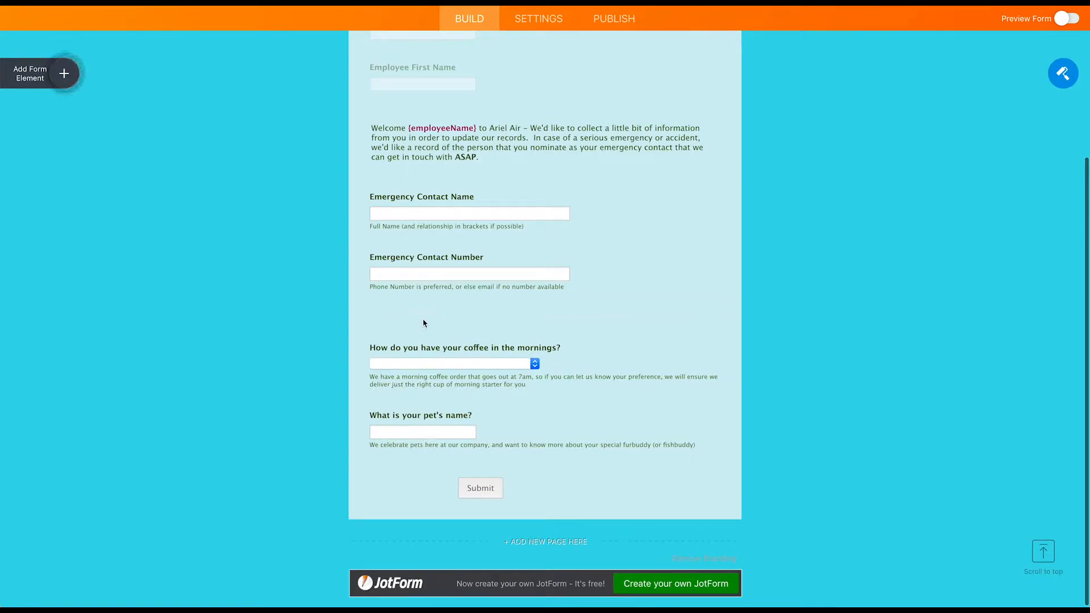
scroll(423, 323, "up", 2)
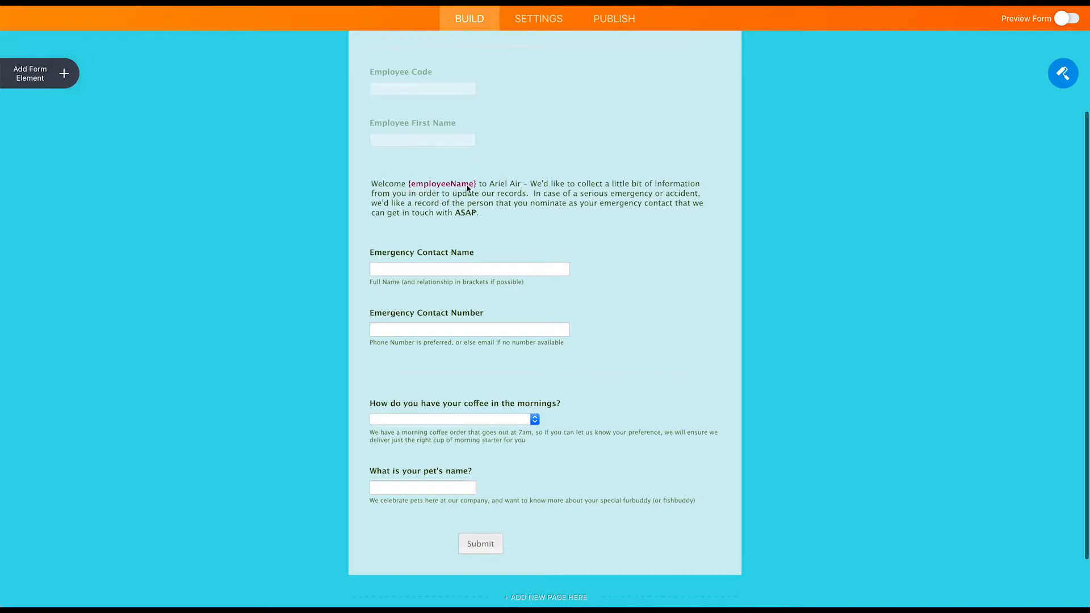
left_click(357, 180)
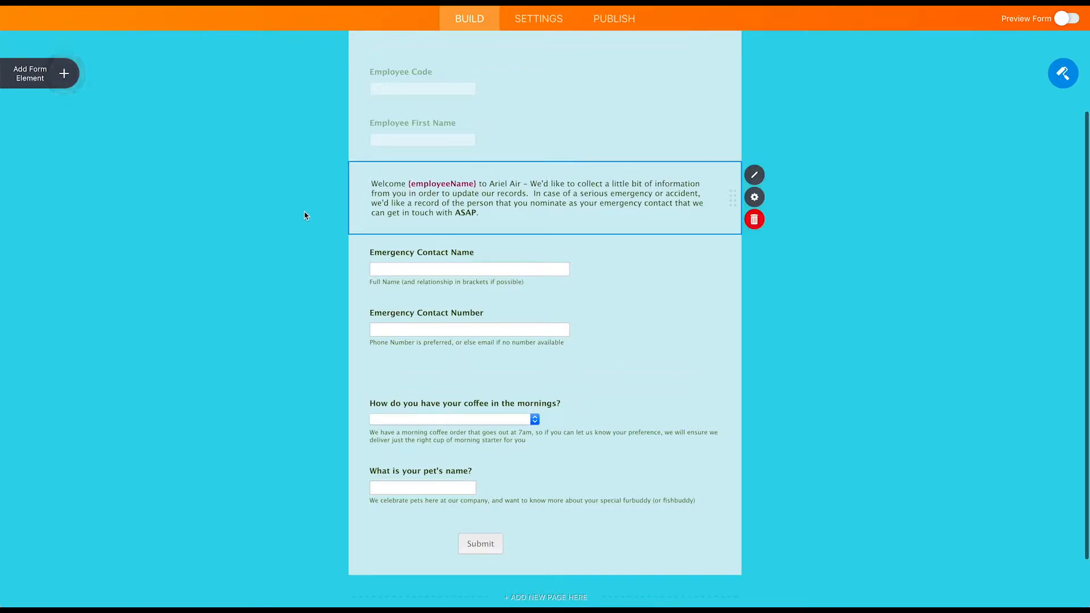
scroll(305, 215, "up", 3)
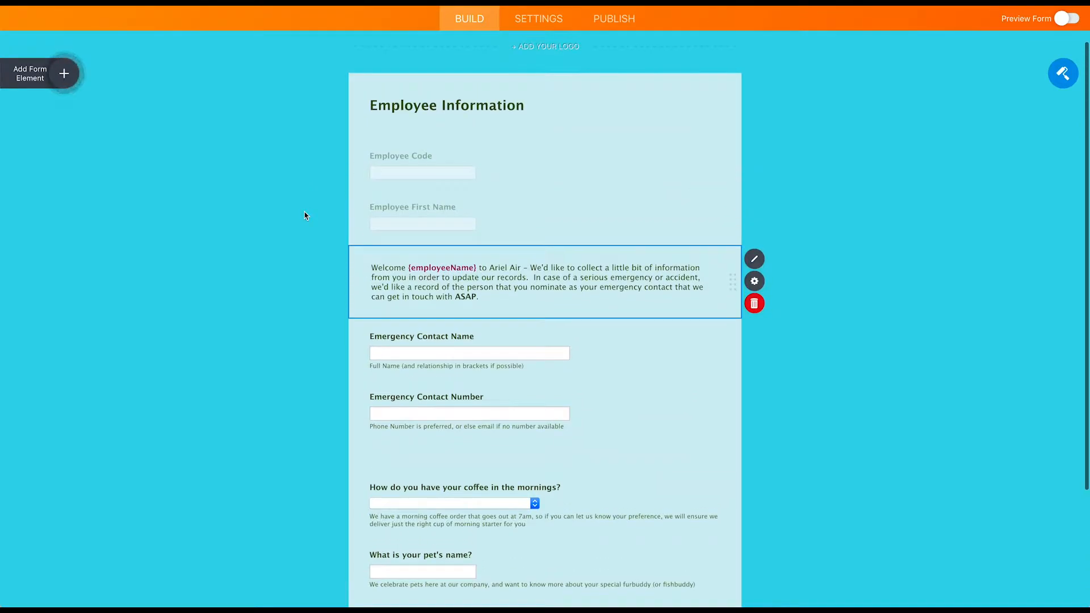
scroll(304, 216, "down", 5)
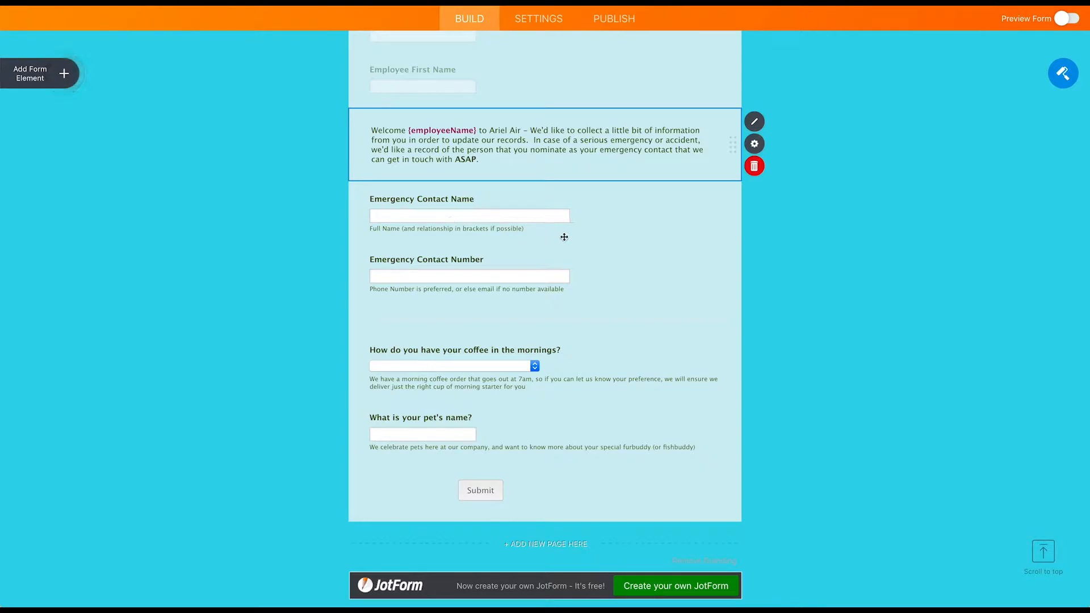
scroll(563, 236, "up", 3)
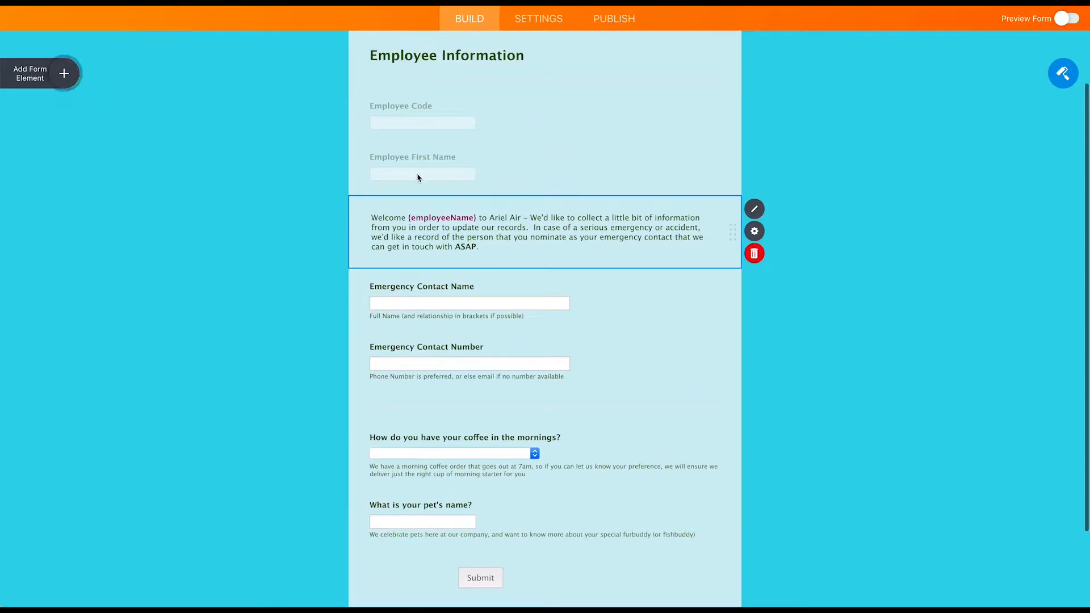
left_click(514, 125)
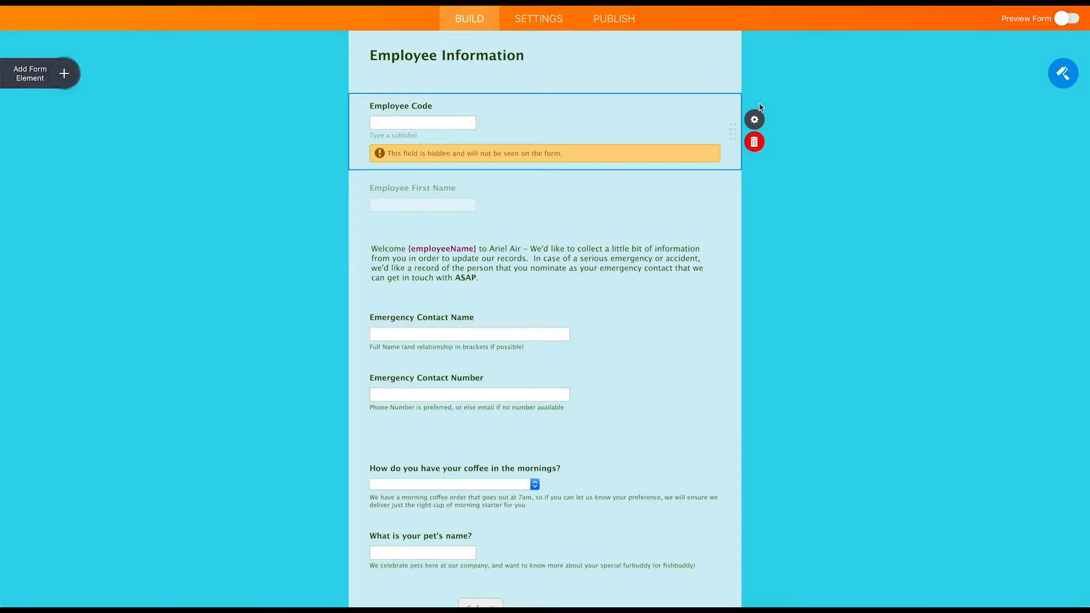
Look up the Employee Code field's unique name, employeeCode, in its advanced field details
left_click(753, 120)
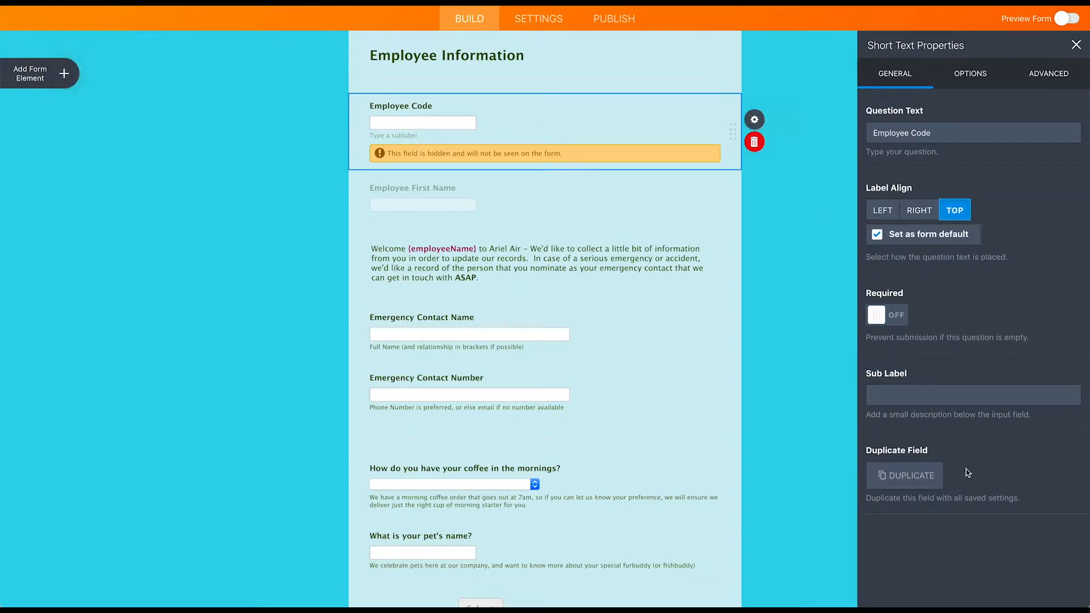
left_click(1038, 74)
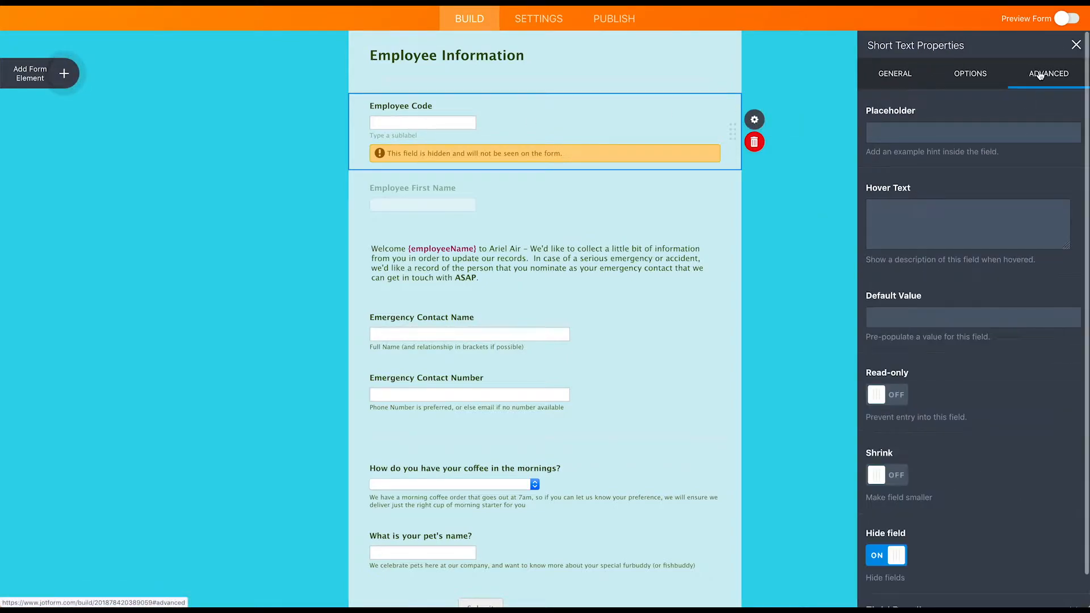
scroll(985, 413, "down", 1)
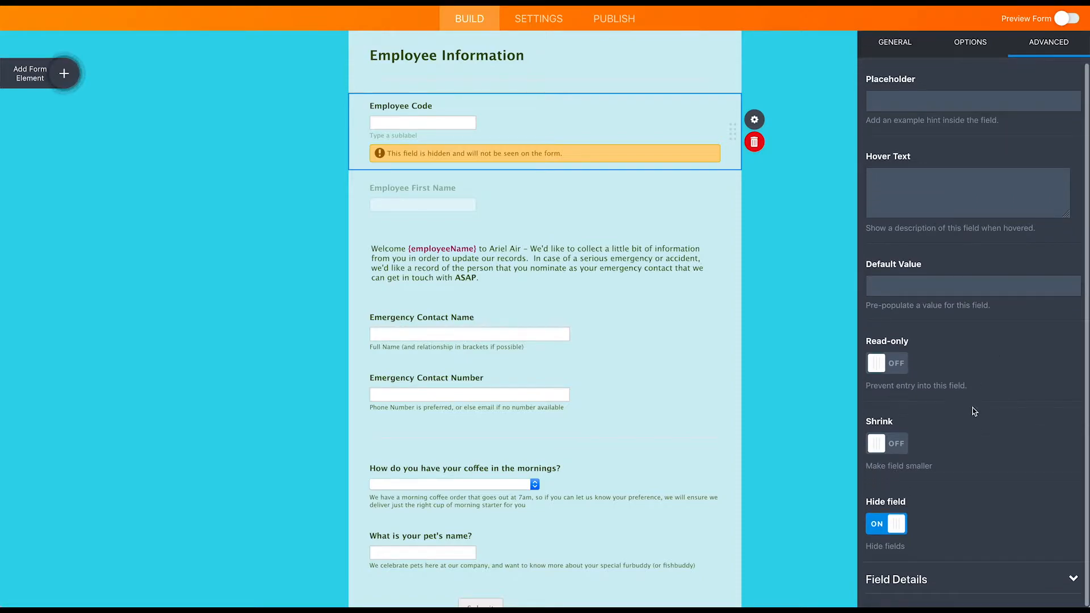
left_click(1073, 578)
scroll(989, 555, "down", 3)
scroll(989, 554, "down", 2)
left_click_drag(948, 451, 881, 452)
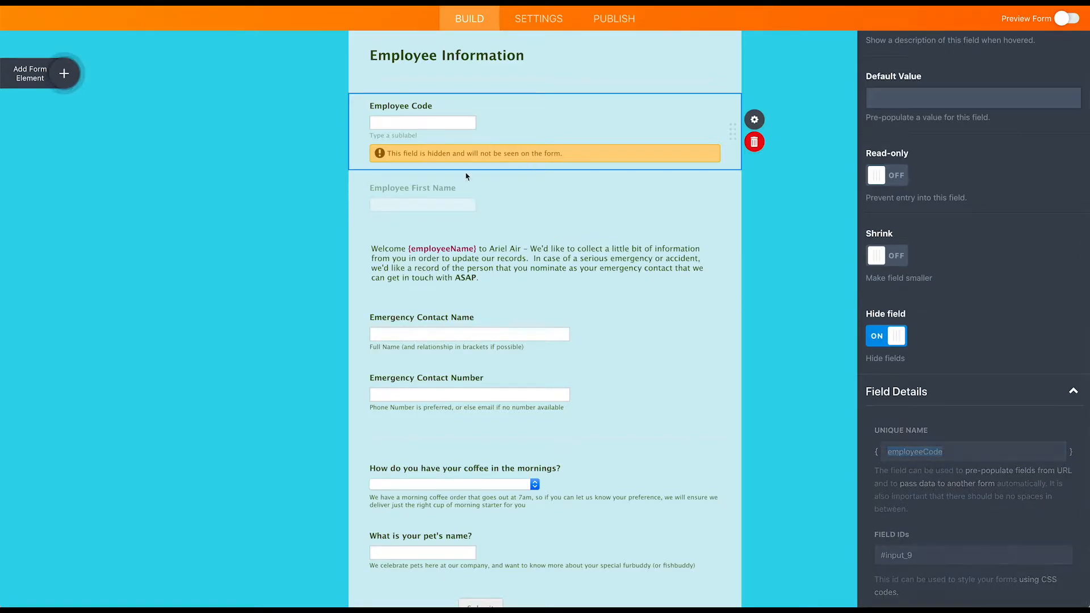
Check the Employee First Name field's unique name, employeeName
left_click(454, 205)
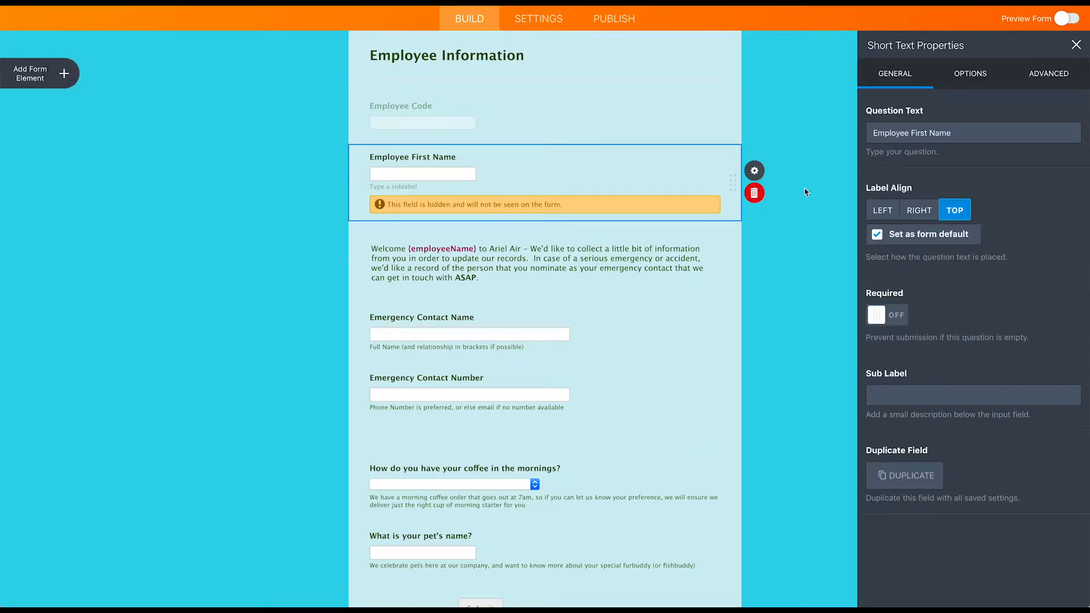
left_click(1050, 73)
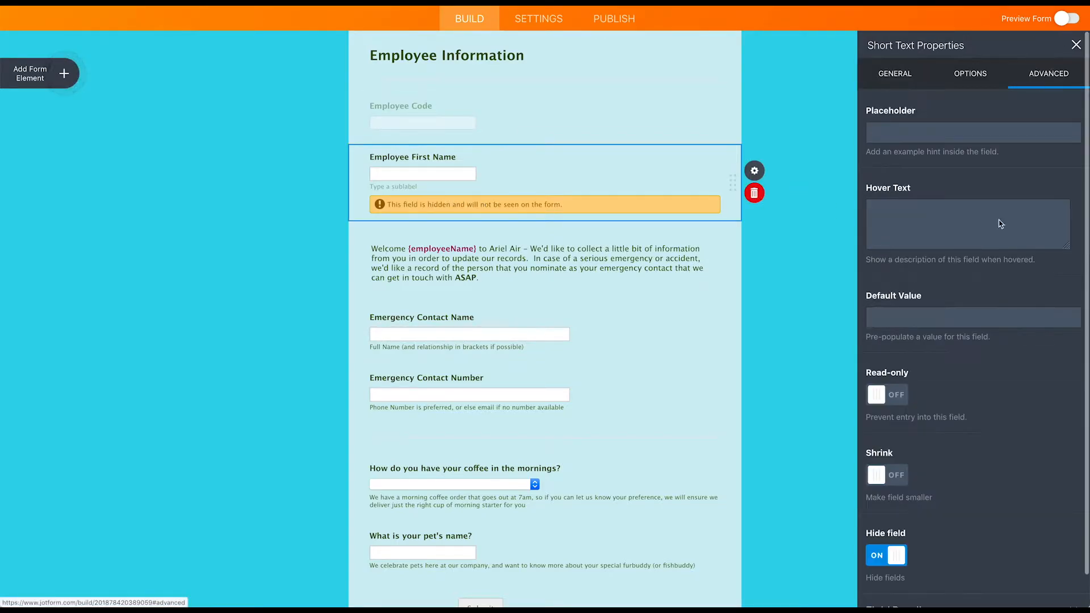
scroll(951, 449, "down", 1)
left_click(1073, 580)
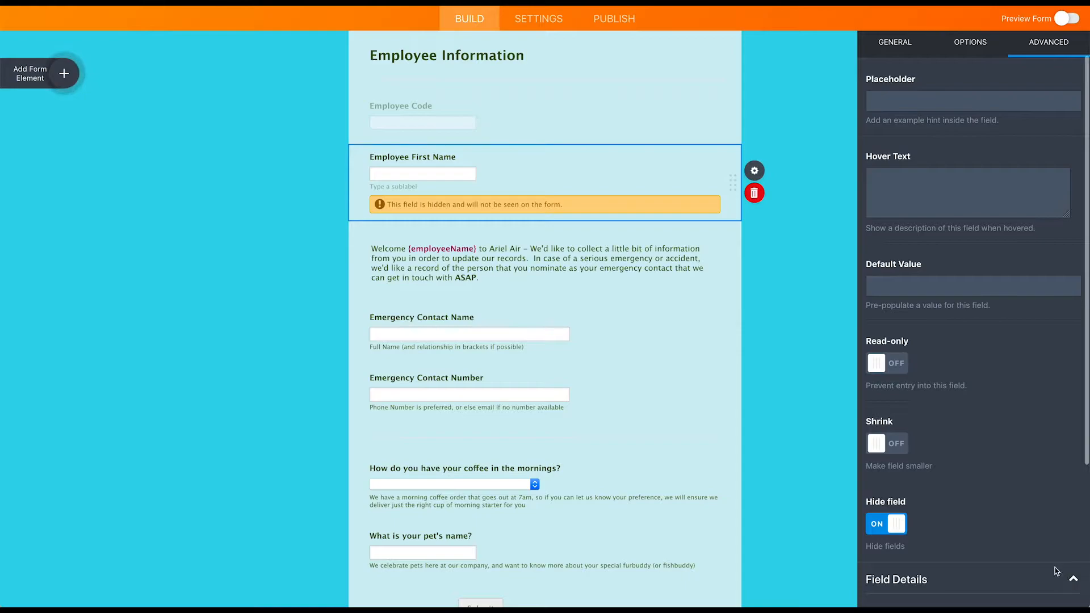
scroll(965, 454, "down", 3)
left_click_drag(953, 452, 888, 453)
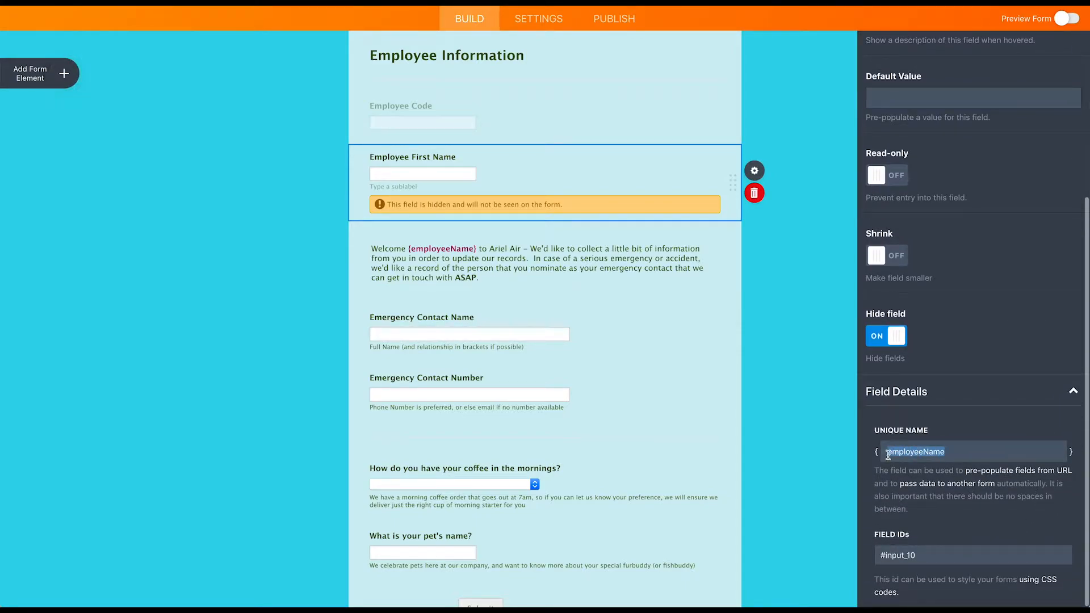
Check the Emergency Contact Name field's unique name, emergencyContact, then close the field settings
left_click(469, 339)
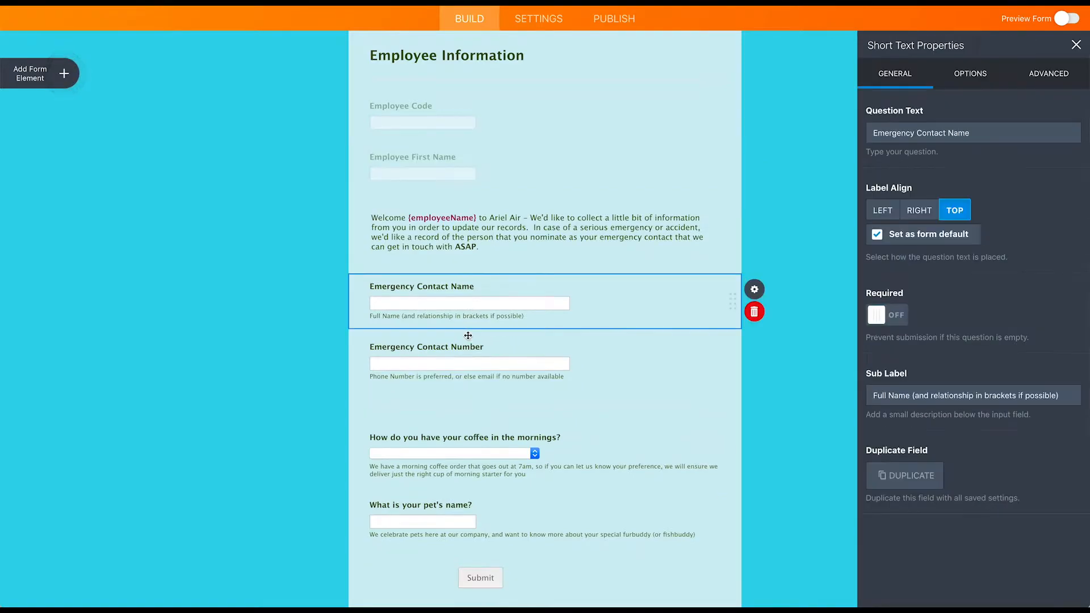
left_click(1046, 73)
scroll(965, 514, "down", 1)
left_click(930, 580)
left_click(933, 461)
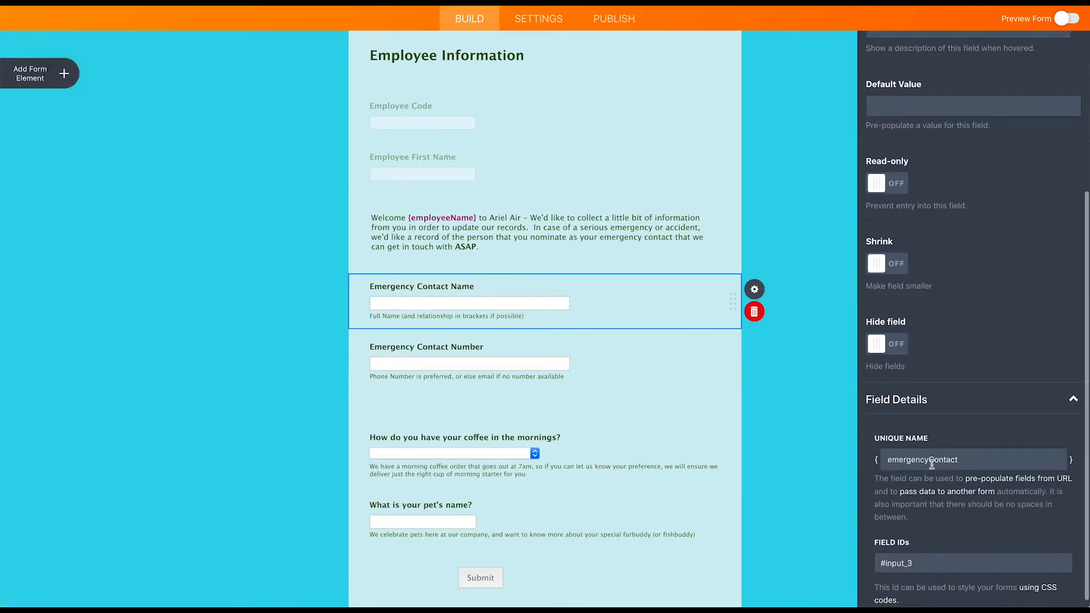
left_click_drag(885, 459, 974, 459)
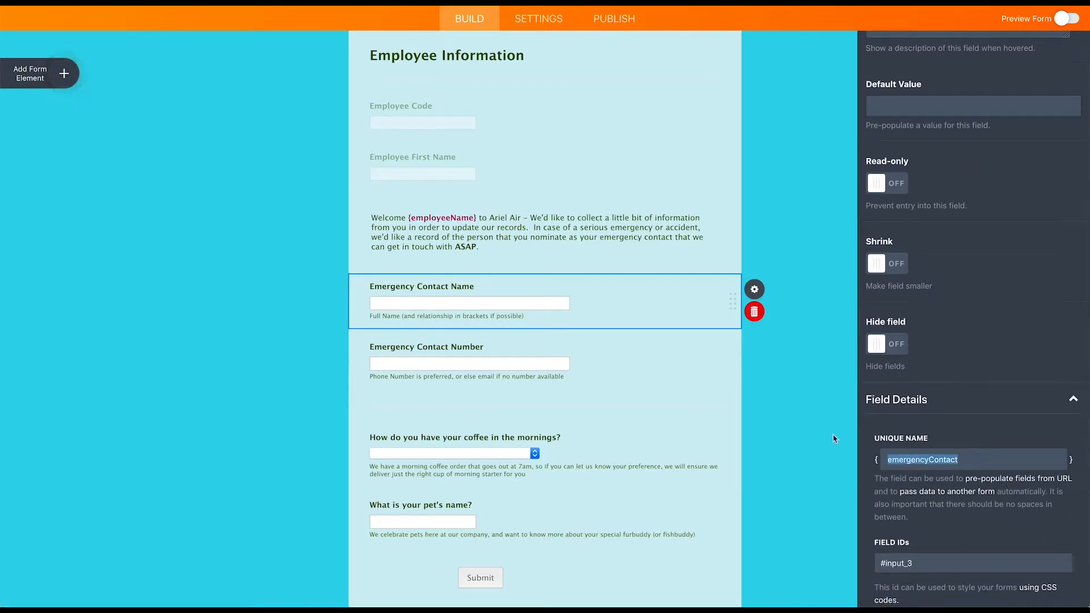
left_click(793, 433)
Check the {employeeName} placeholder in the welcome text's editor and save the text
scroll(597, 388, "up", 2)
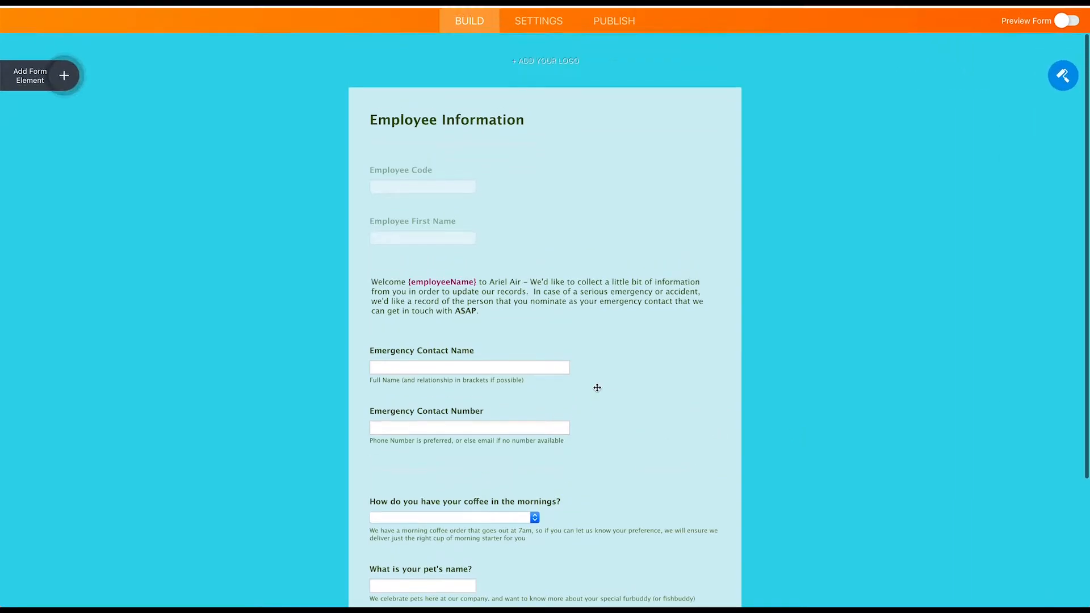
scroll(597, 388, "down", 3)
scroll(598, 387, "down", 1)
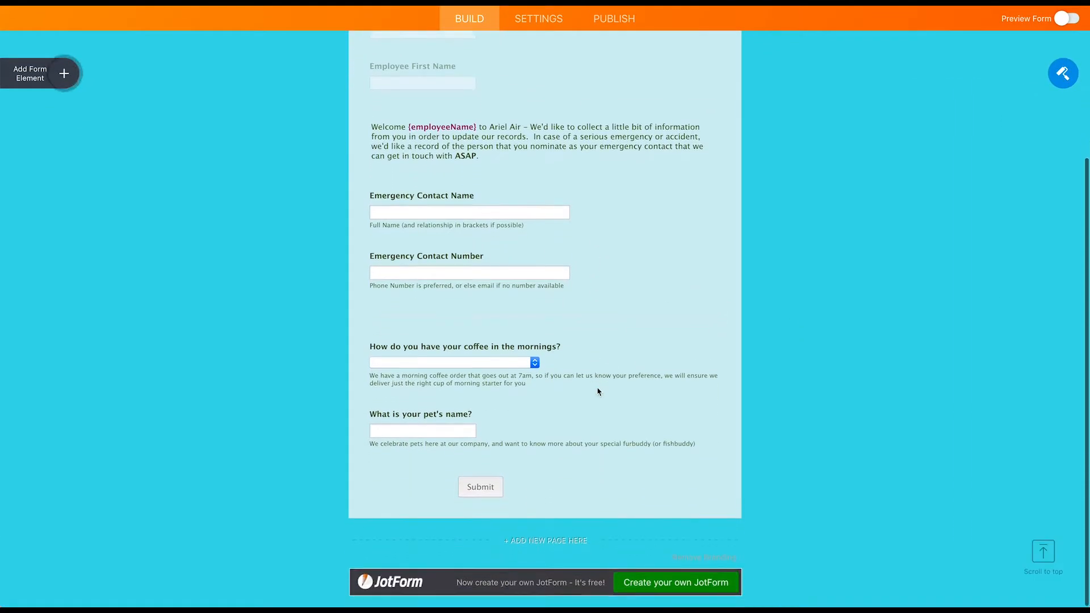
scroll(597, 391, "up", 5)
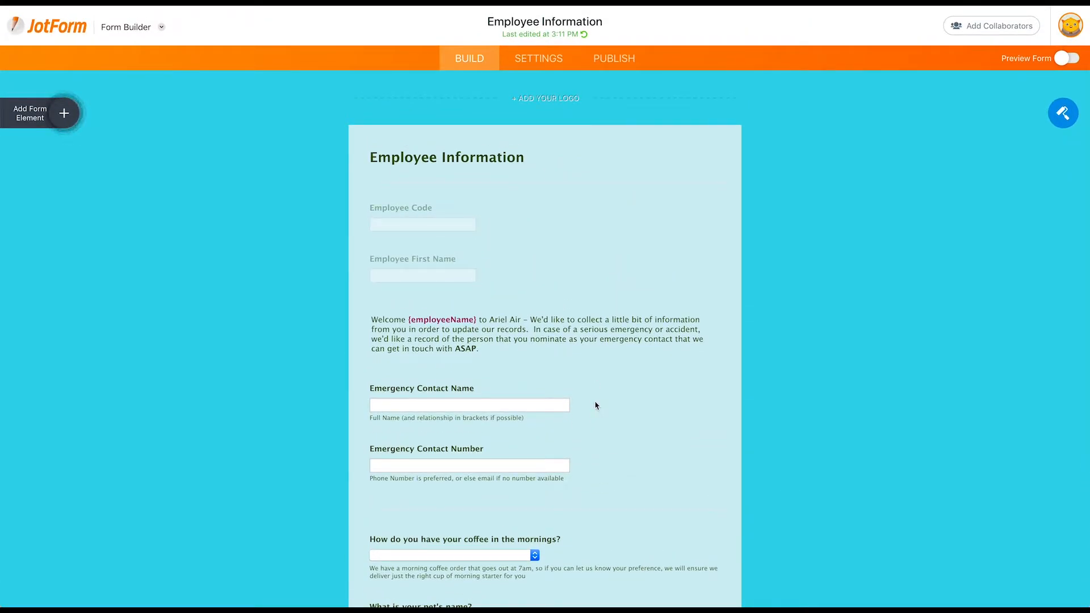
left_click(516, 335)
left_click(756, 313)
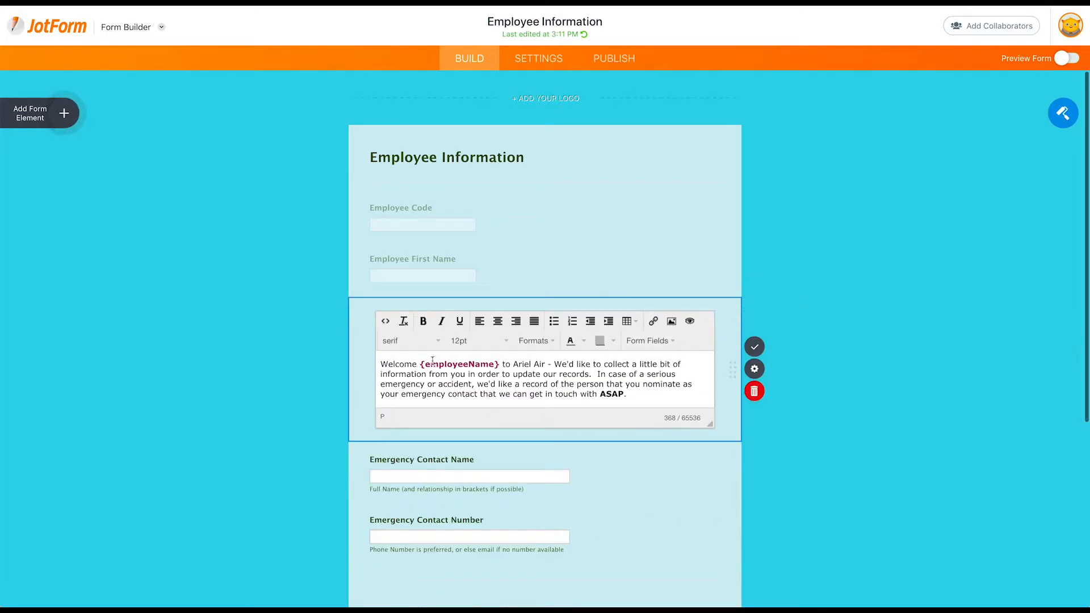
left_click_drag(422, 365, 499, 366)
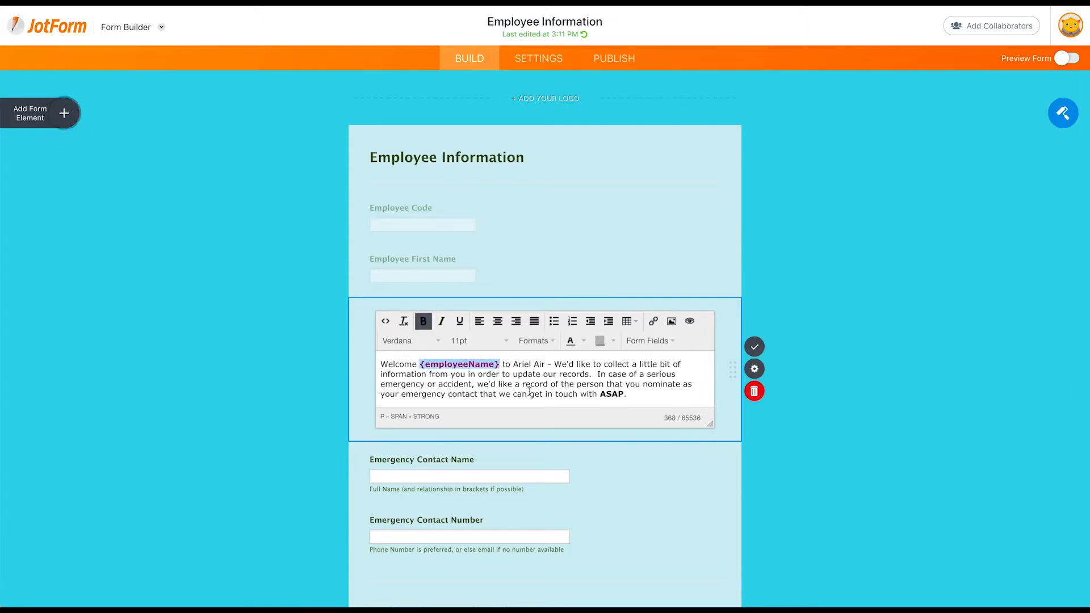
left_click(529, 392)
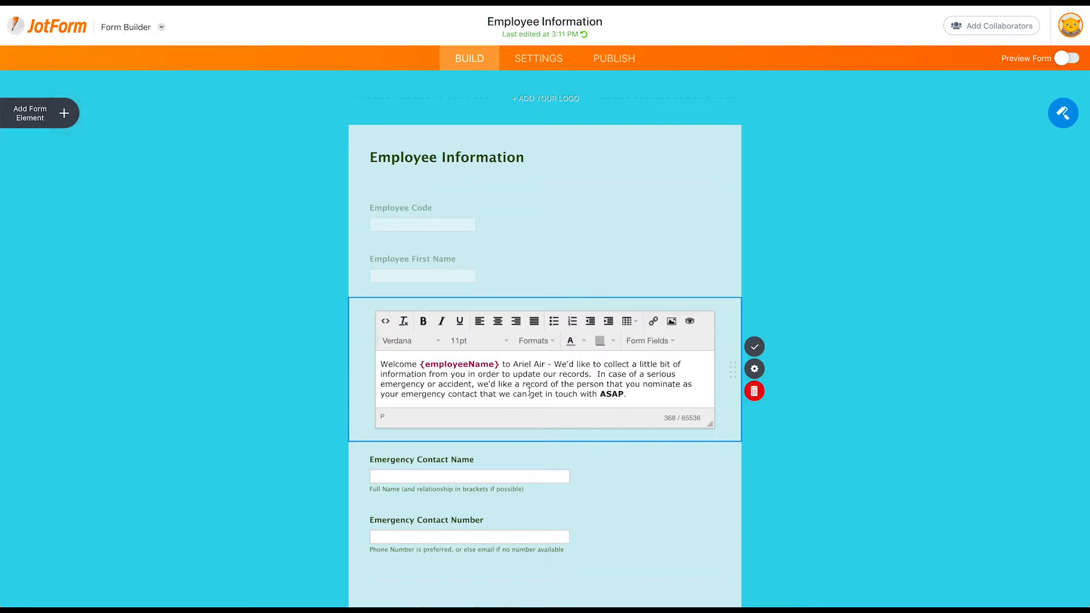
left_click(755, 347)
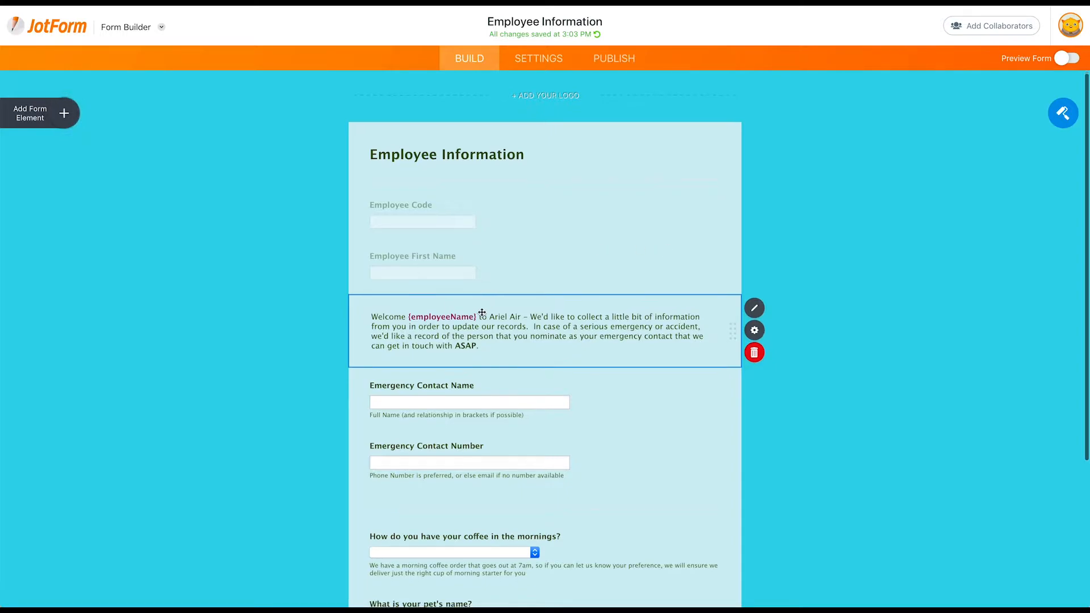
Go to the form's Publish page
scroll(482, 311, "down", 3)
scroll(483, 312, "up", 2)
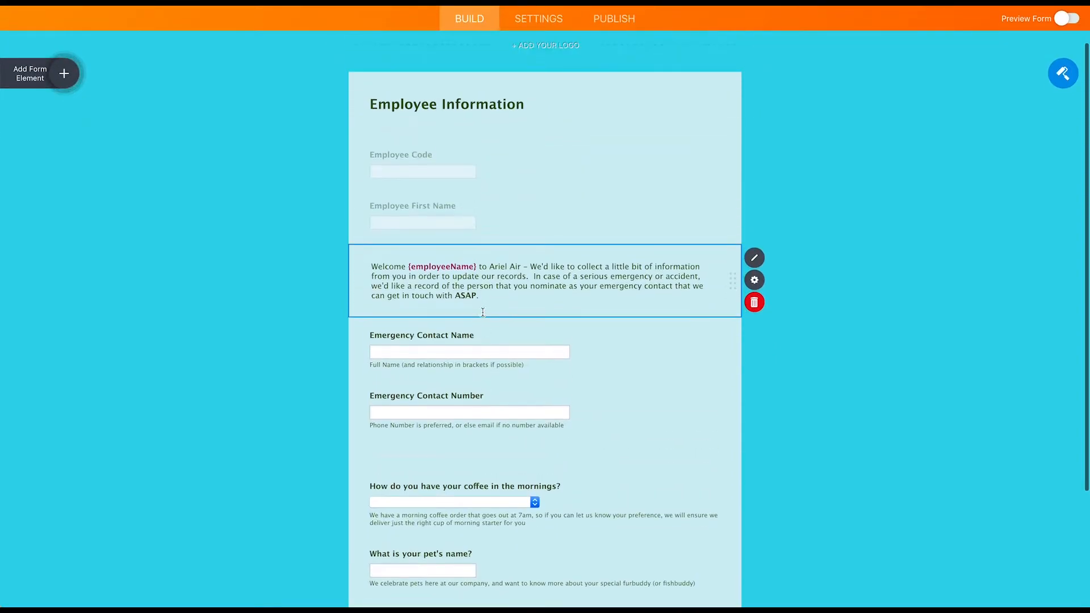
left_click(622, 19)
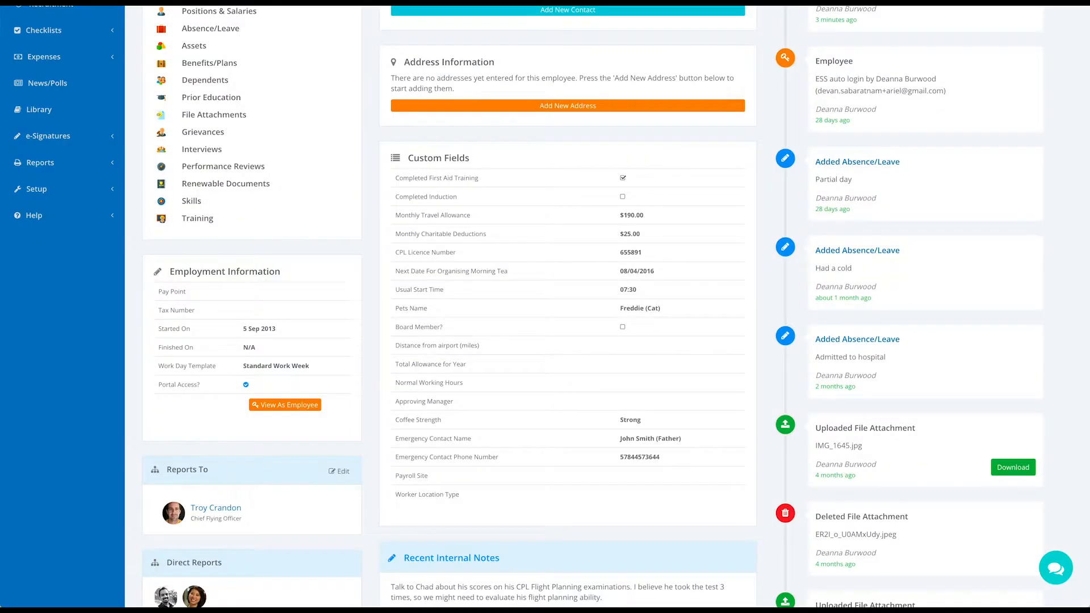
Edit the Onboarding template's 'Fill in onboarding information collection form' checklist item
scroll(86, 97, "up", 5)
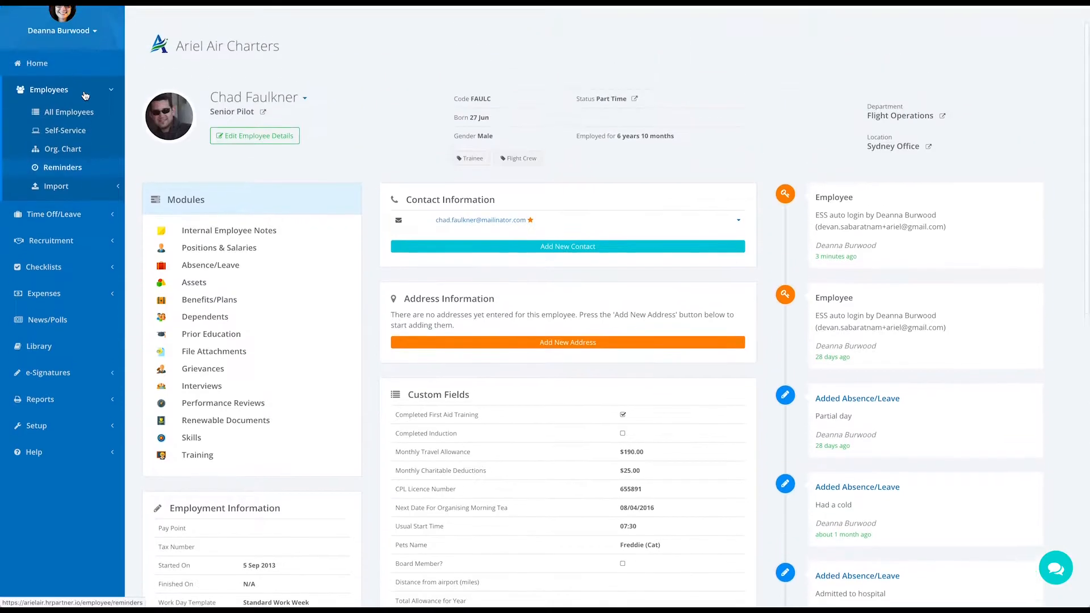
left_click(56, 269)
left_click(62, 211)
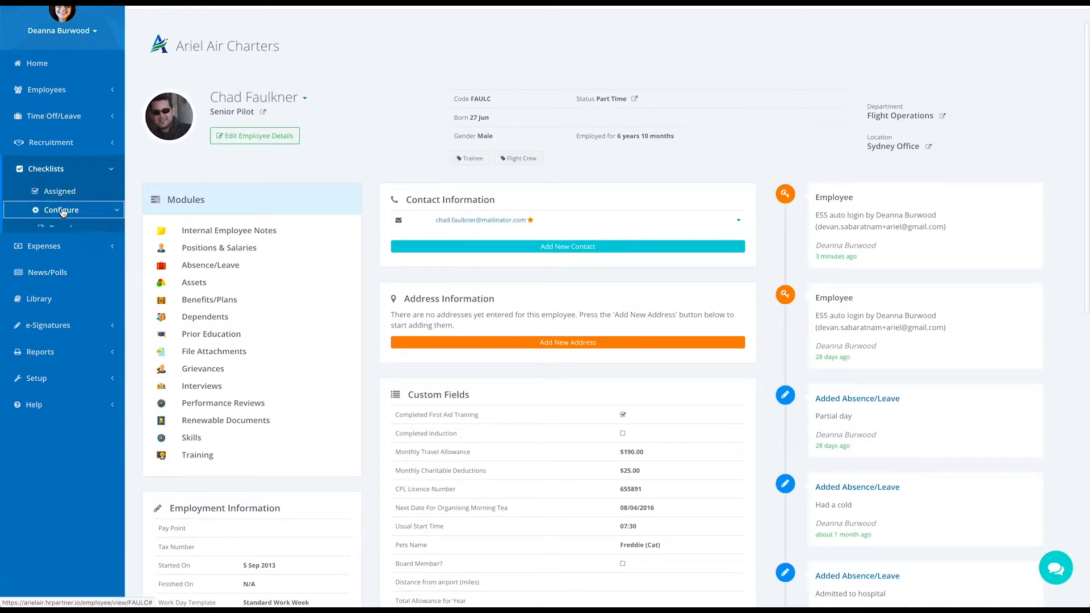
left_click(71, 229)
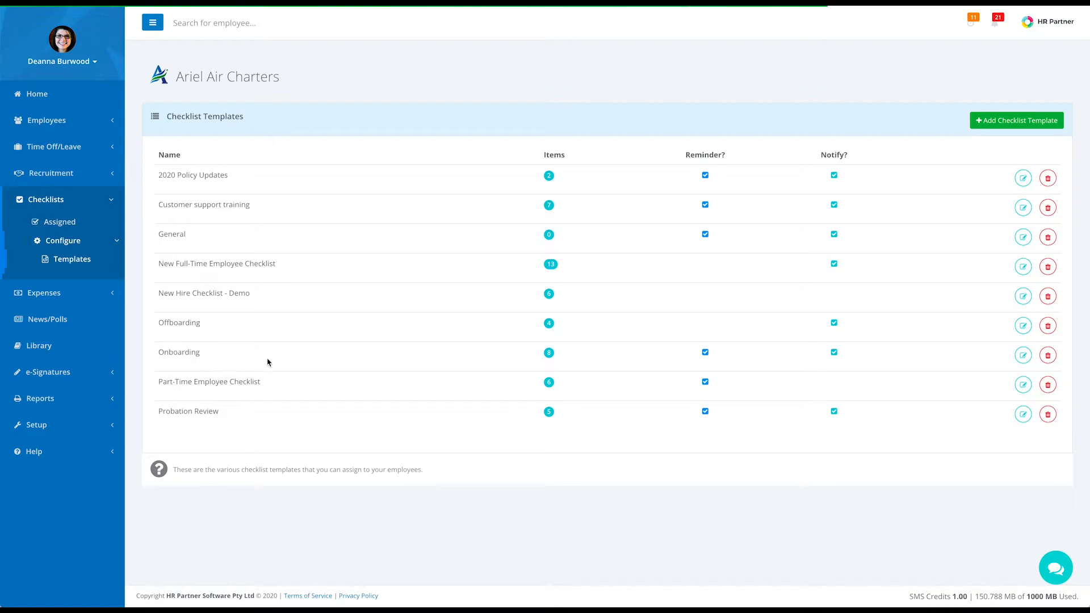
left_click(1023, 356)
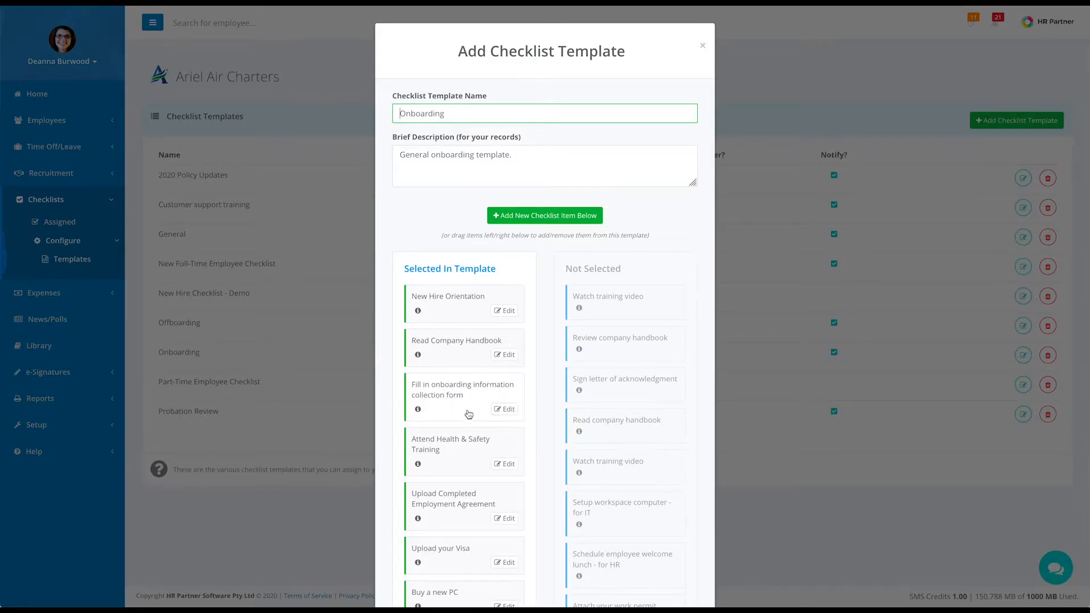
left_click(507, 409)
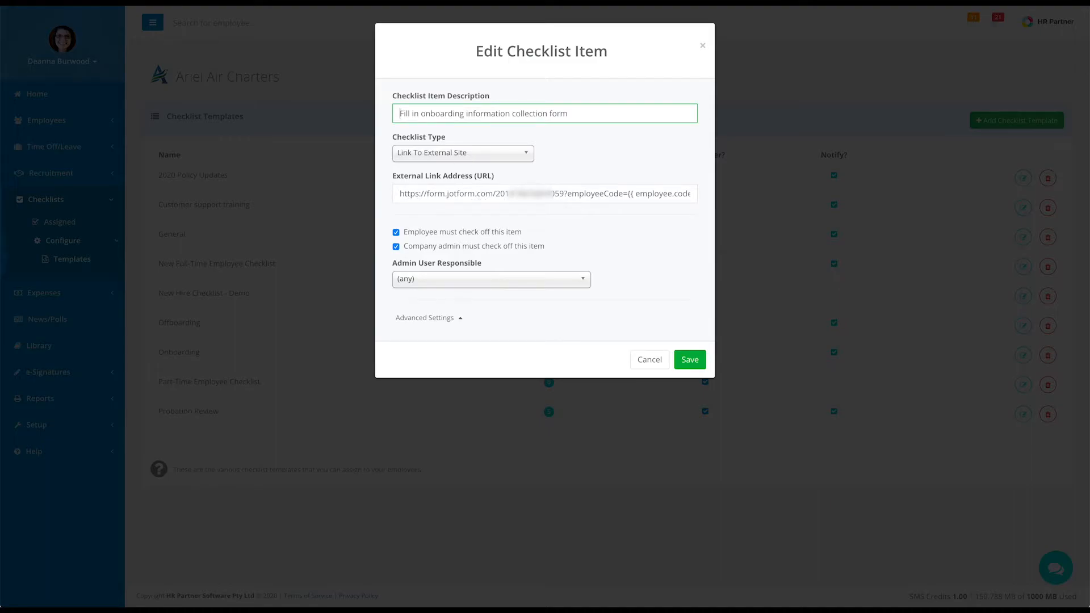
Compare the item's external link with JotForm's share link, checking its employeeCode and employeeName parameters
left_click_drag(564, 193, 398, 191)
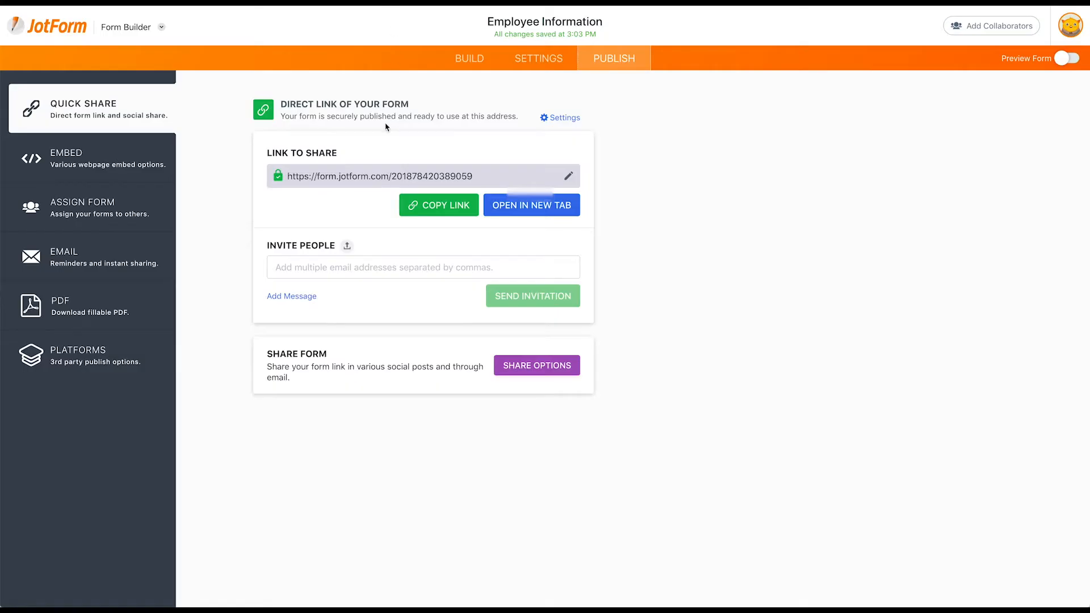
left_click_drag(287, 177, 485, 185)
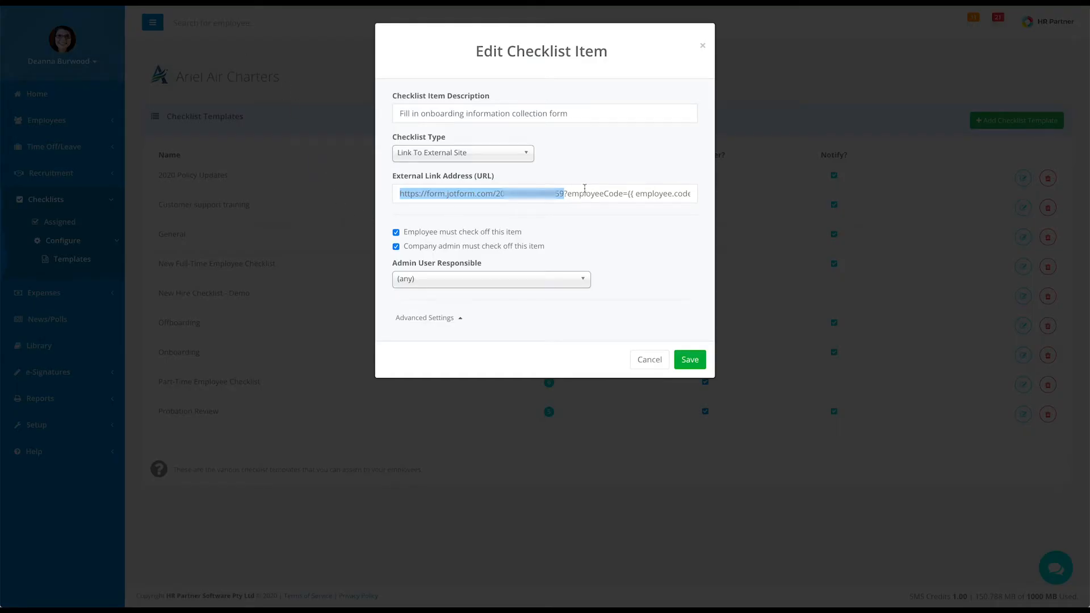
left_click(579, 194)
scroll(563, 196, "right", 5)
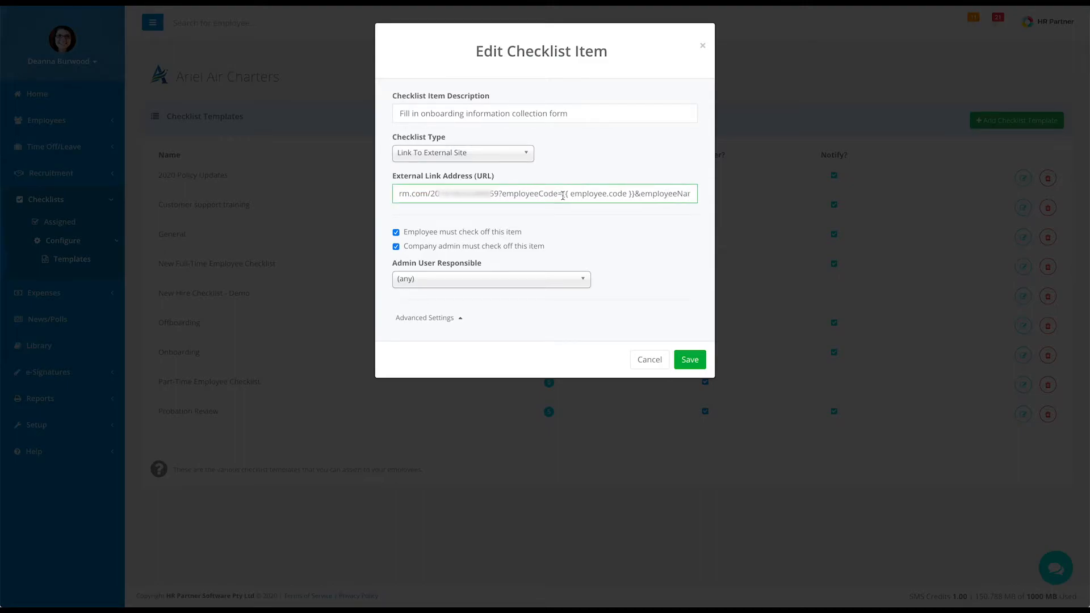
scroll(562, 196, "right", 3)
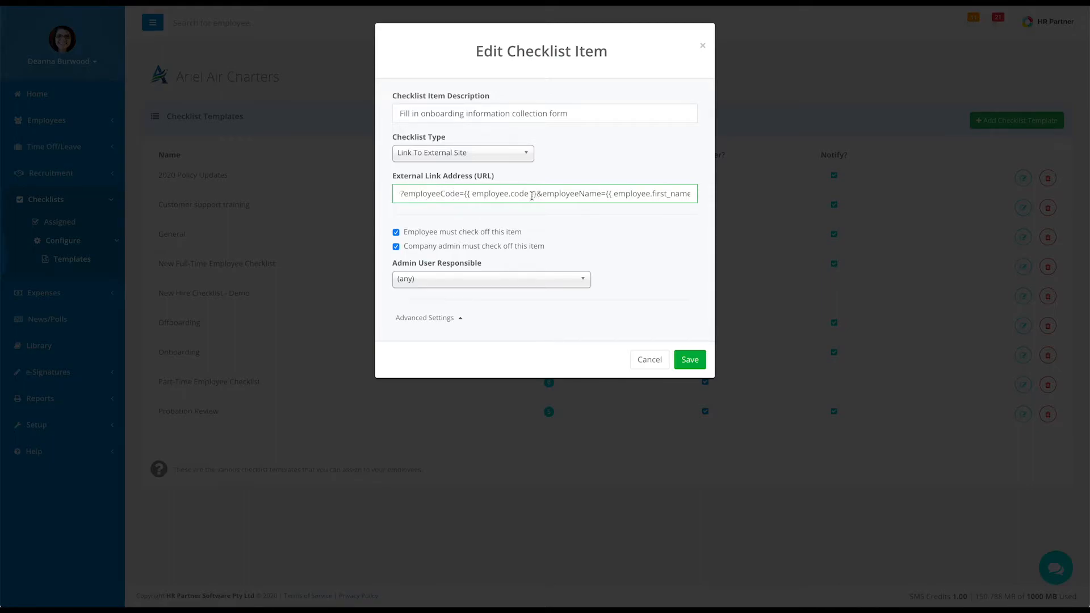
scroll(611, 194, "right", 2)
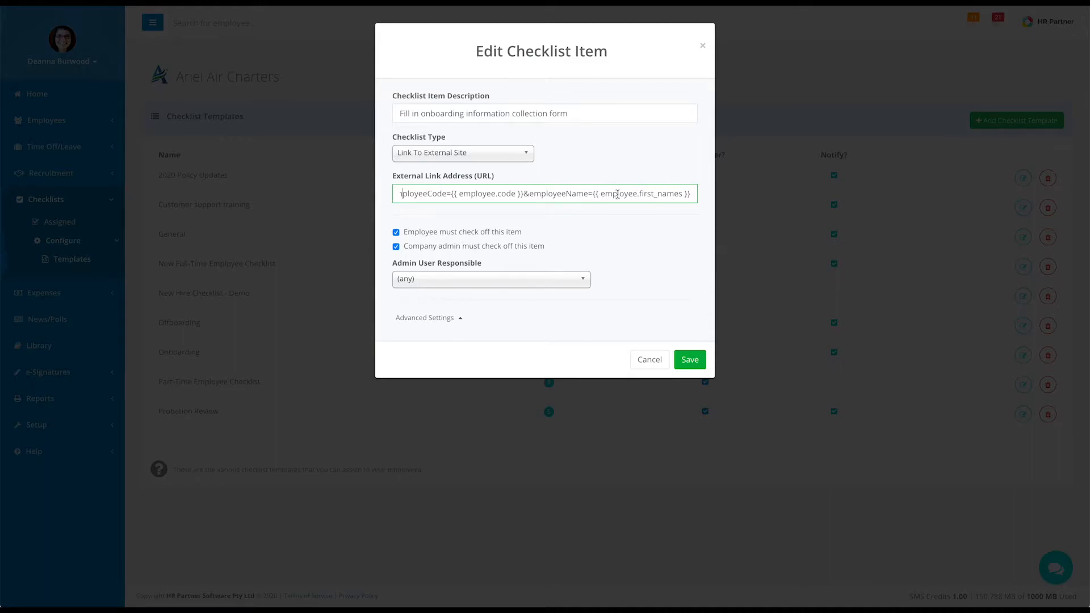
scroll(516, 192, "left", 2)
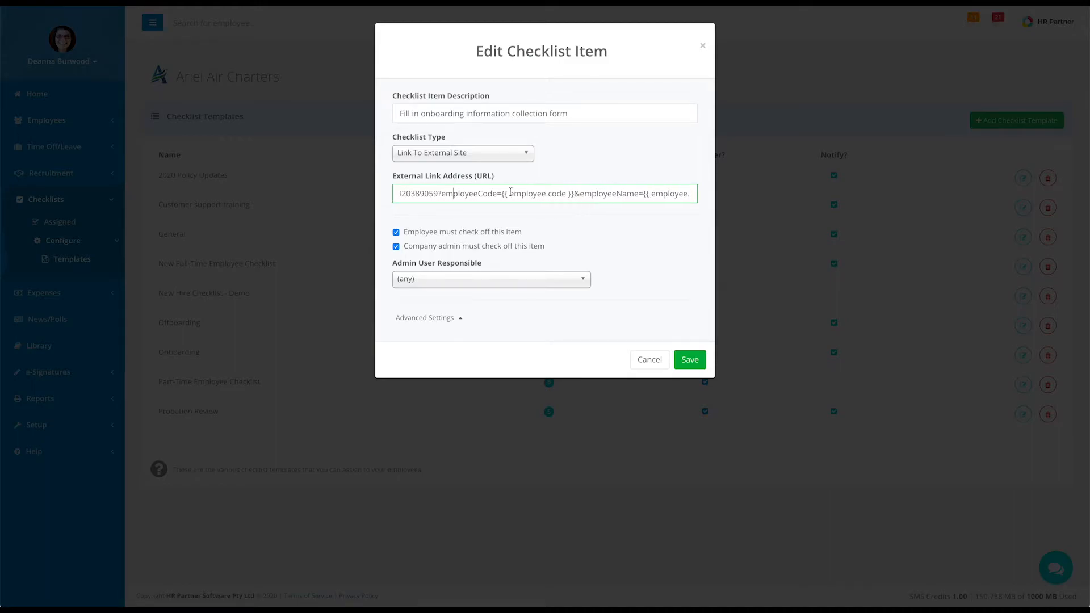
left_click_drag(443, 195, 495, 194)
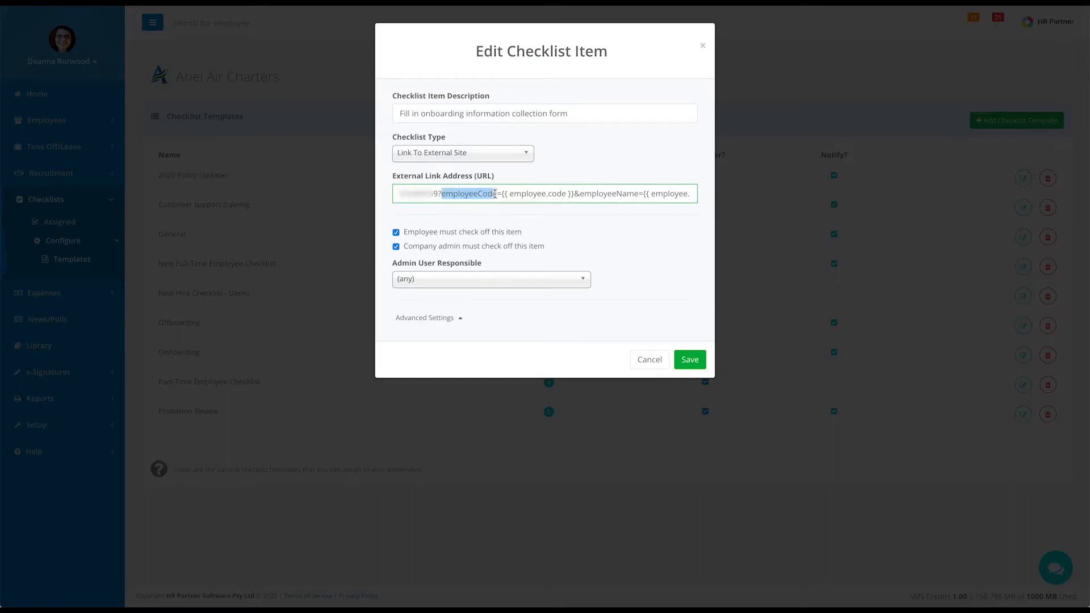
left_click_drag(580, 195, 633, 194)
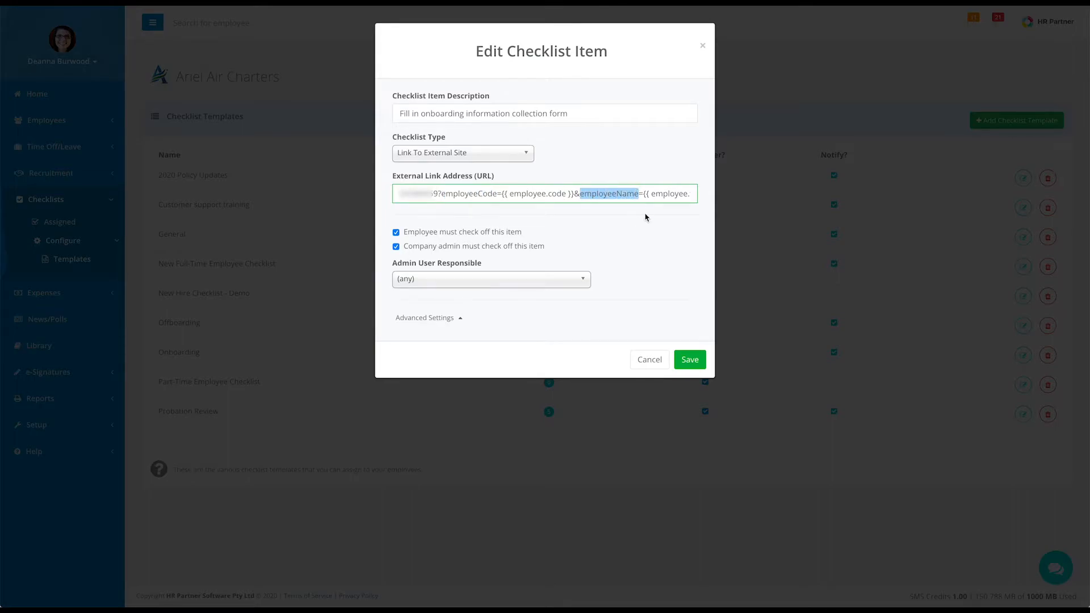
left_click(645, 217)
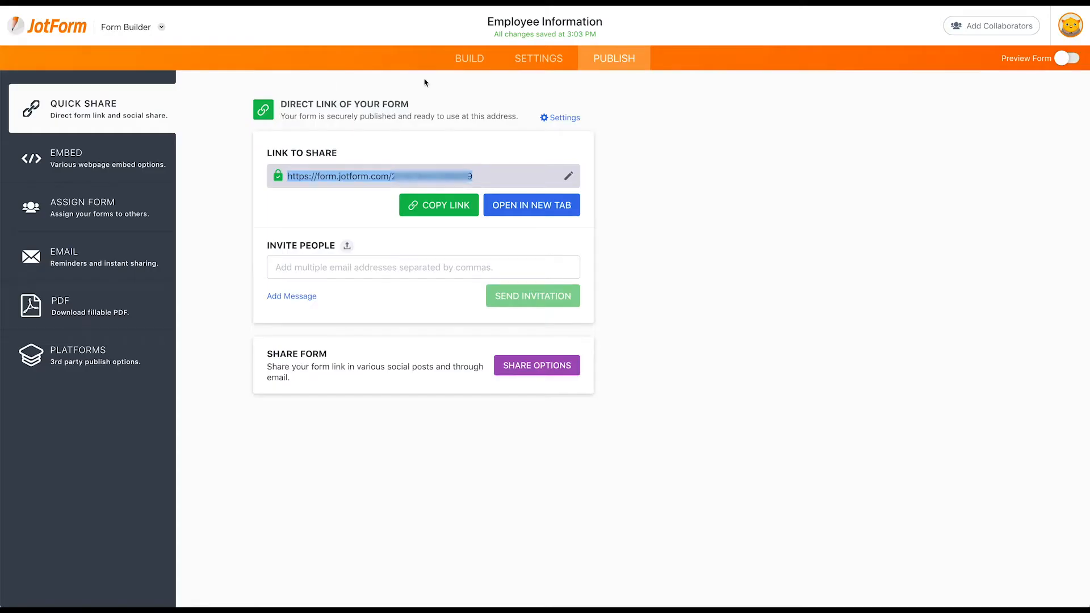
left_click(469, 59)
left_click(413, 225)
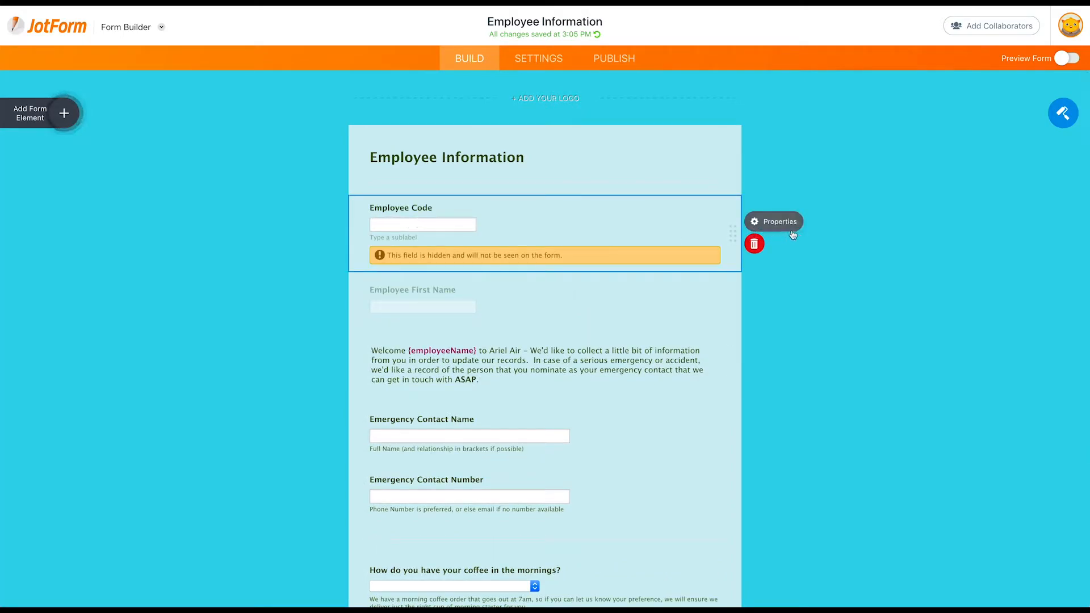
left_click(763, 222)
left_click(1046, 113)
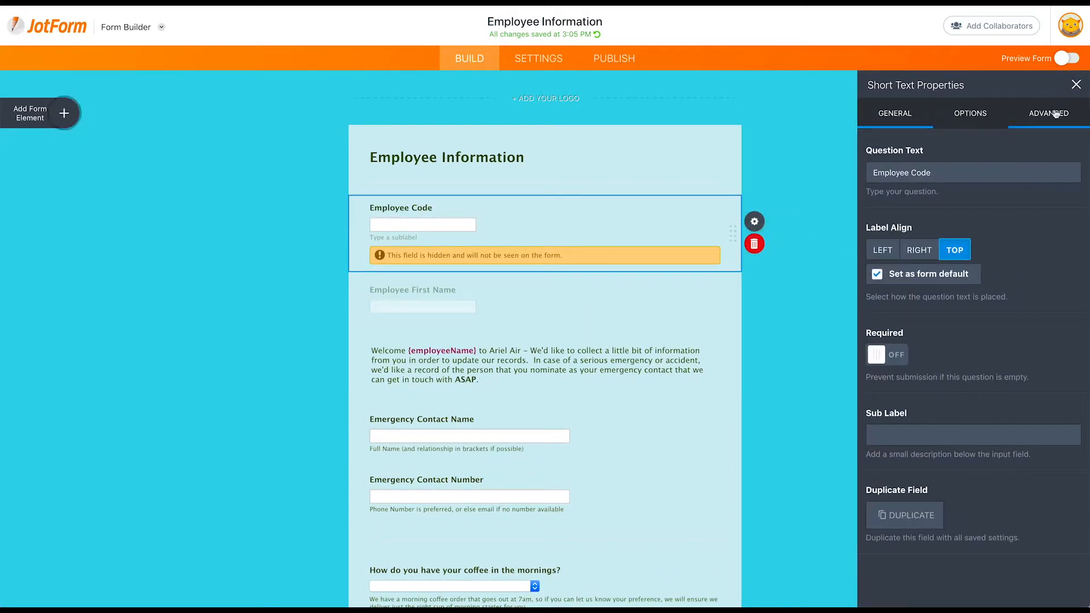
scroll(1021, 452, "down", 3)
left_click(931, 578)
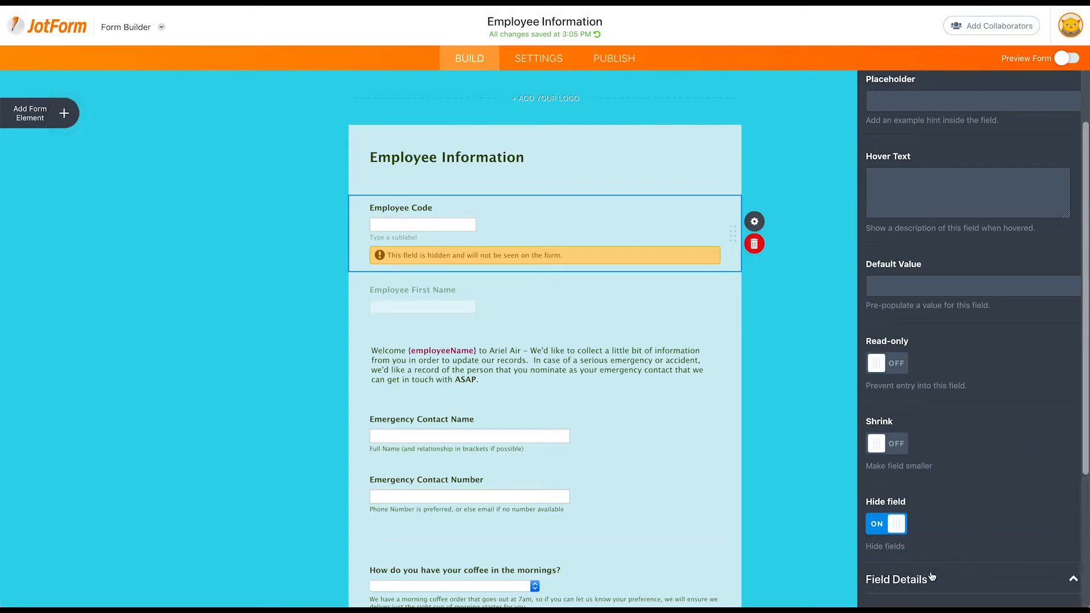
left_click_drag(946, 452, 882, 452)
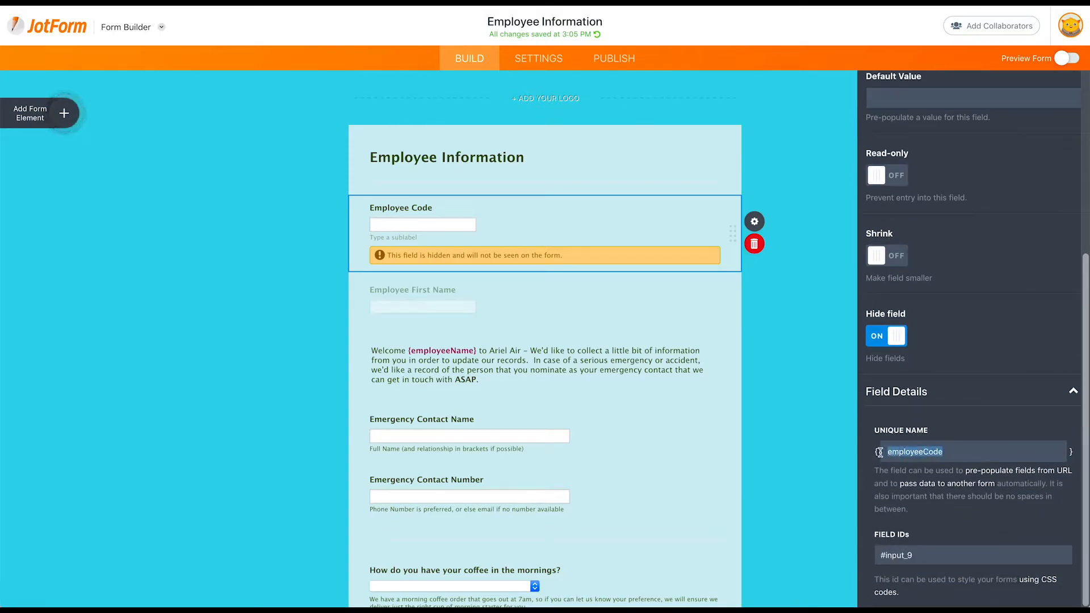
left_click(458, 311)
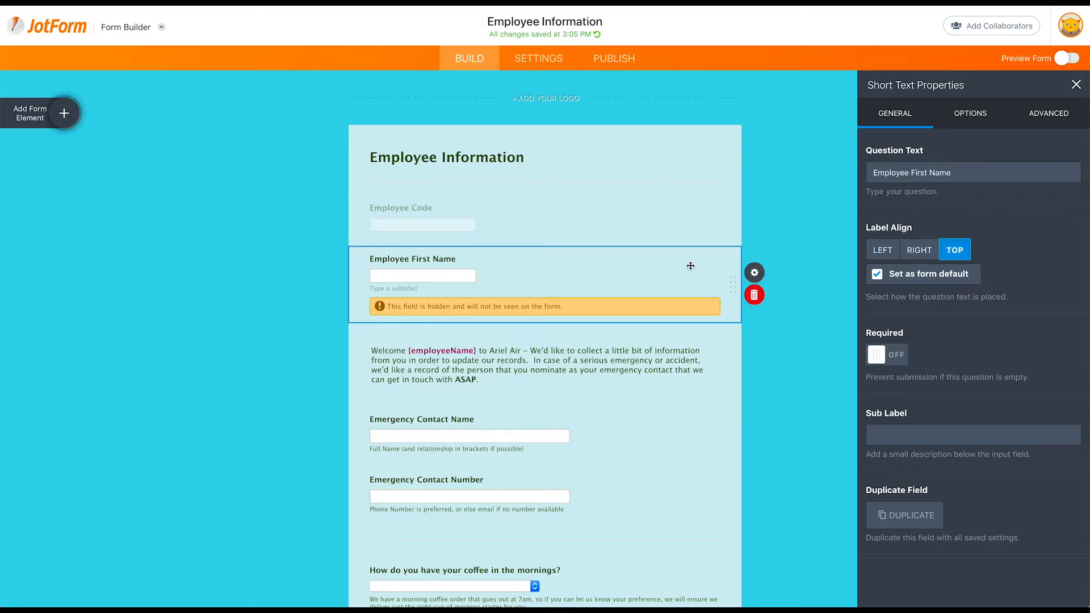
left_click(771, 275)
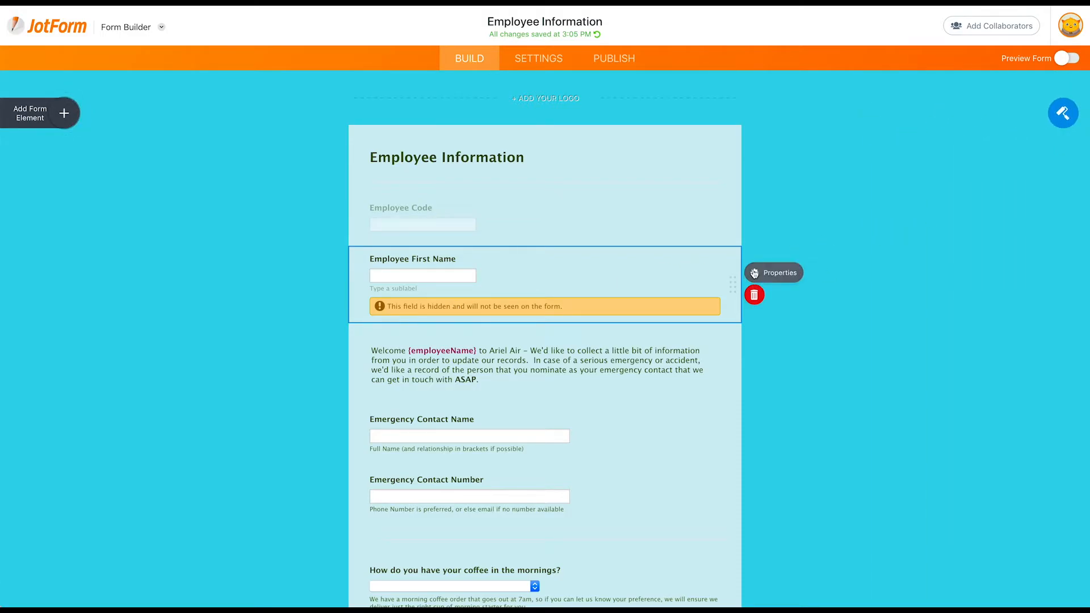
left_click(772, 273)
left_click(1050, 113)
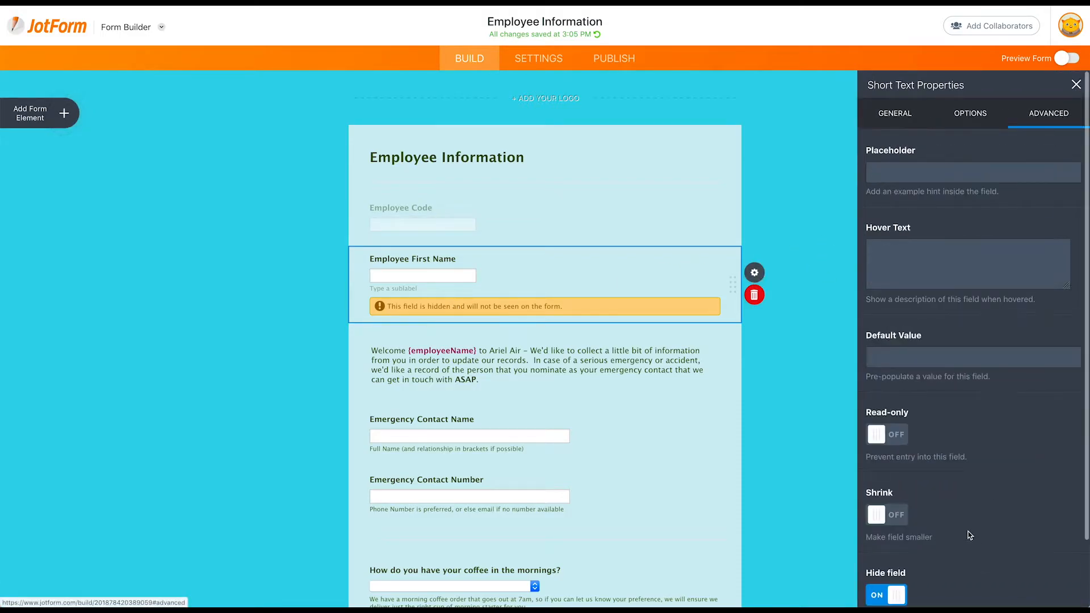
scroll(968, 531, "down", 2)
left_click(917, 580)
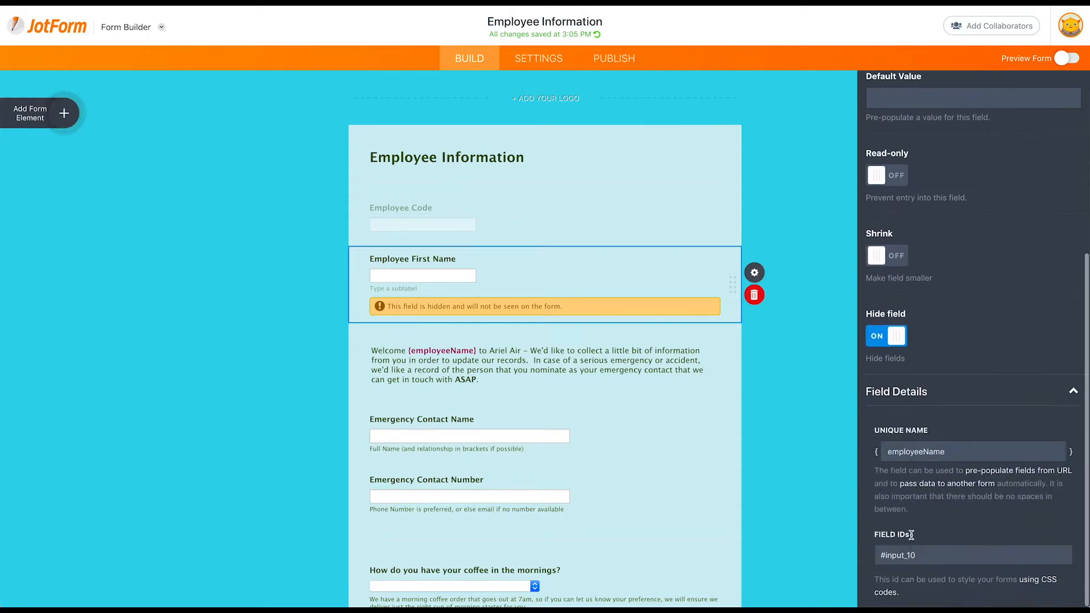
left_click_drag(945, 451, 886, 452)
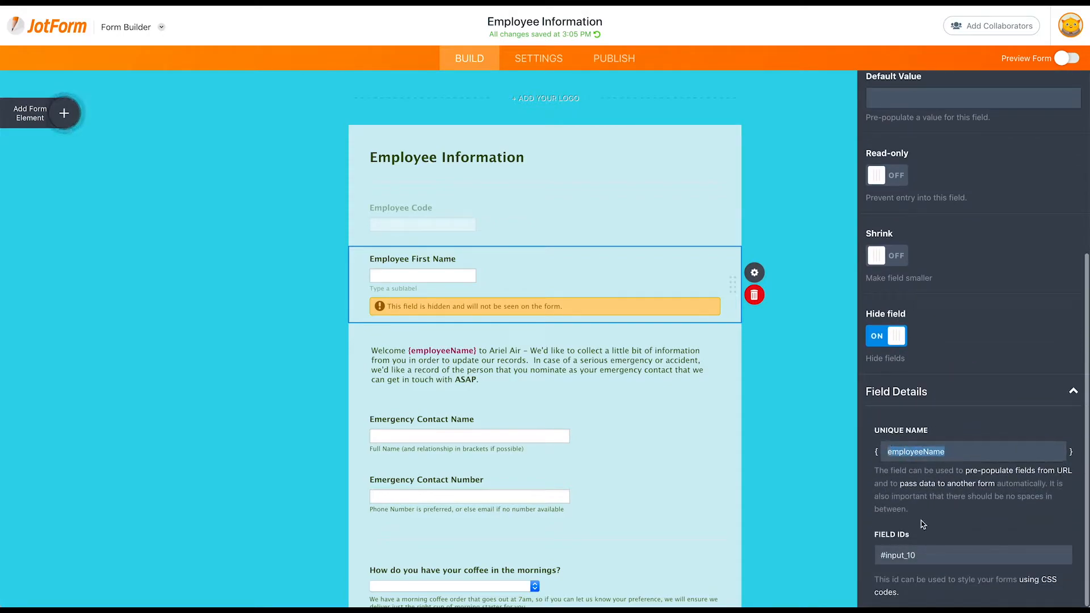
left_click(829, 476)
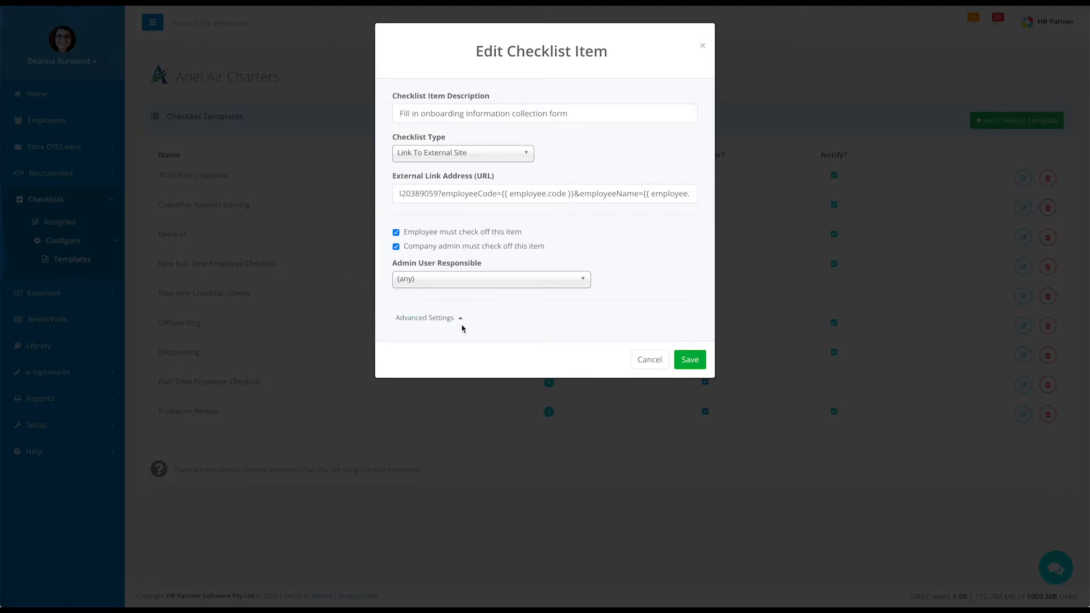
Complete the link's employeeName value with the employee first_names placeholder, then save the item and Onboarding template
type("first_names }}")
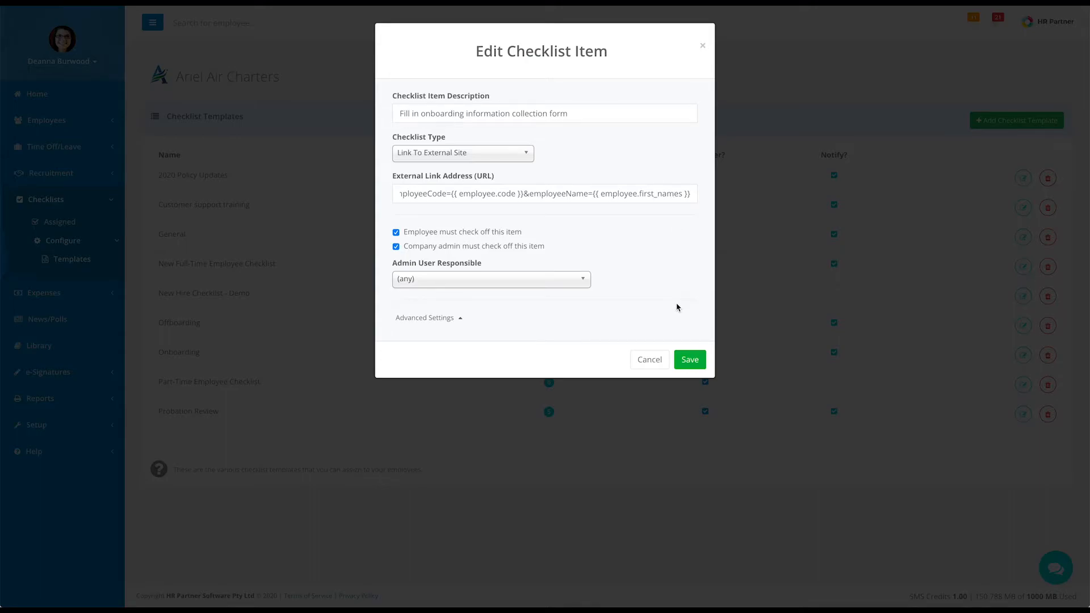
left_click(690, 360)
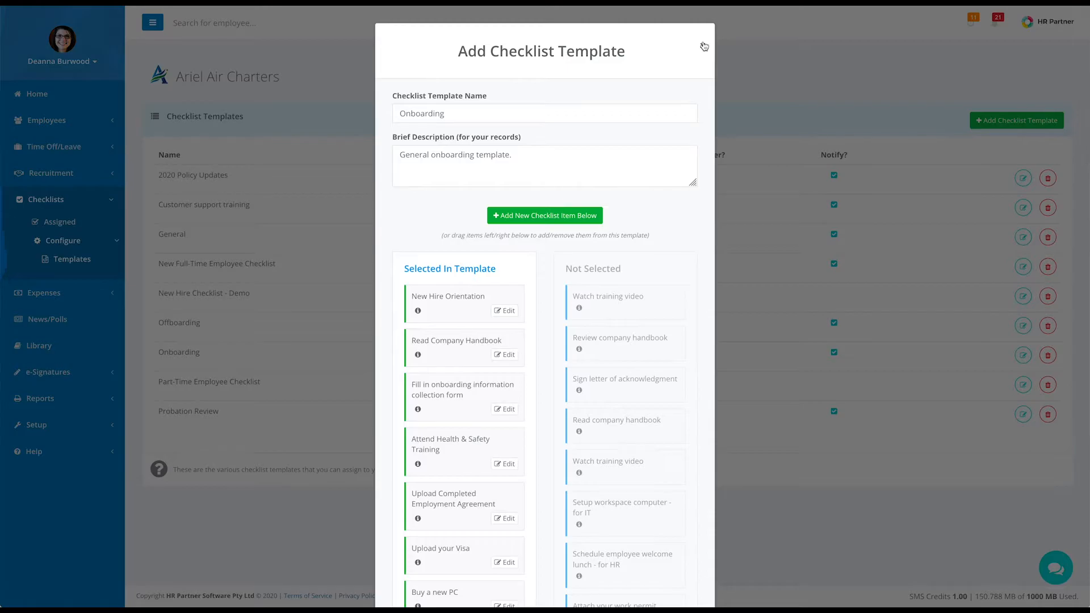
scroll(653, 562, "down", 20)
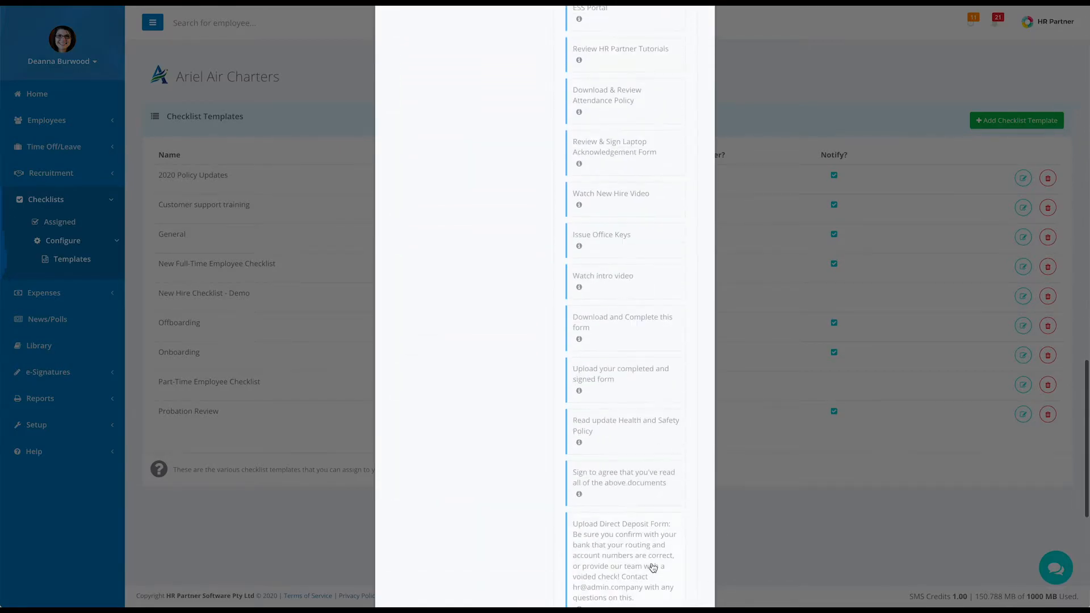
left_click(693, 573)
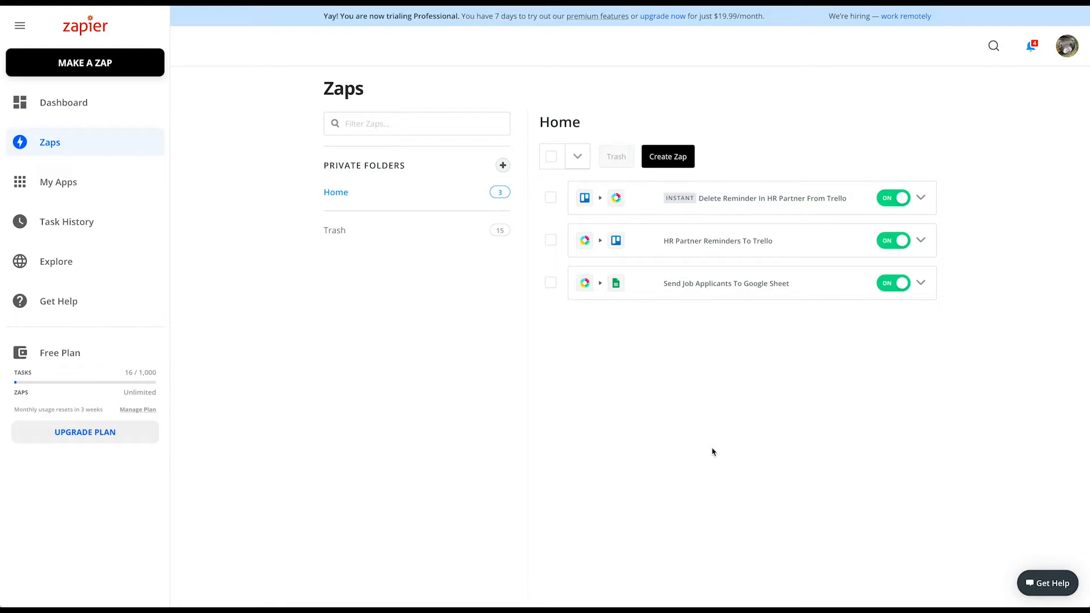
Create a new zap titled 'Fill in onboarding custom fields from JotForm' and choose JotForm as its trigger app
left_click(668, 158)
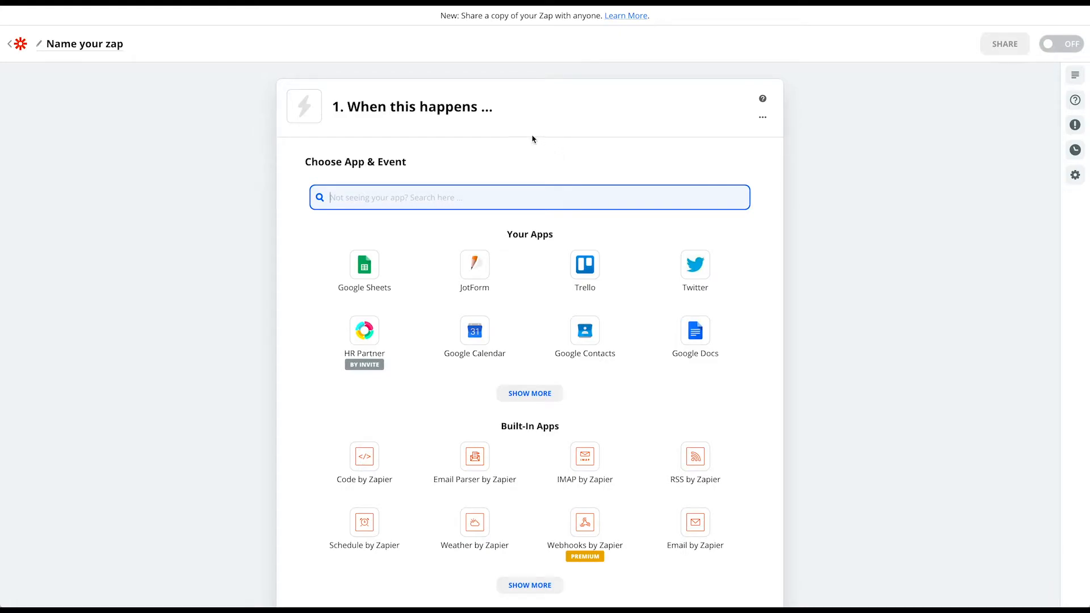
left_click(76, 45)
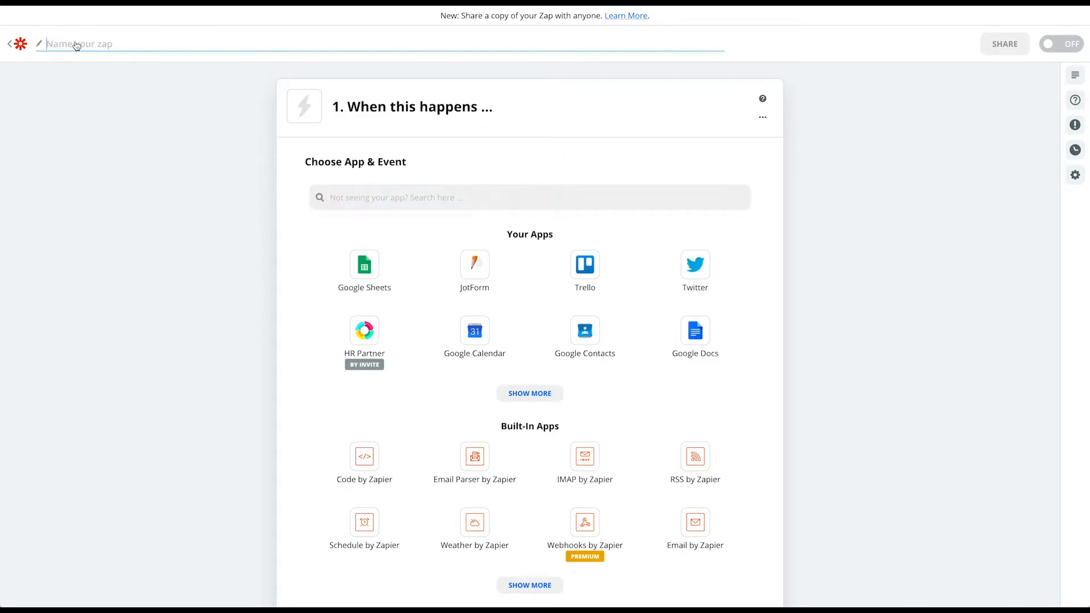
type("Fill in onboarding custom field")
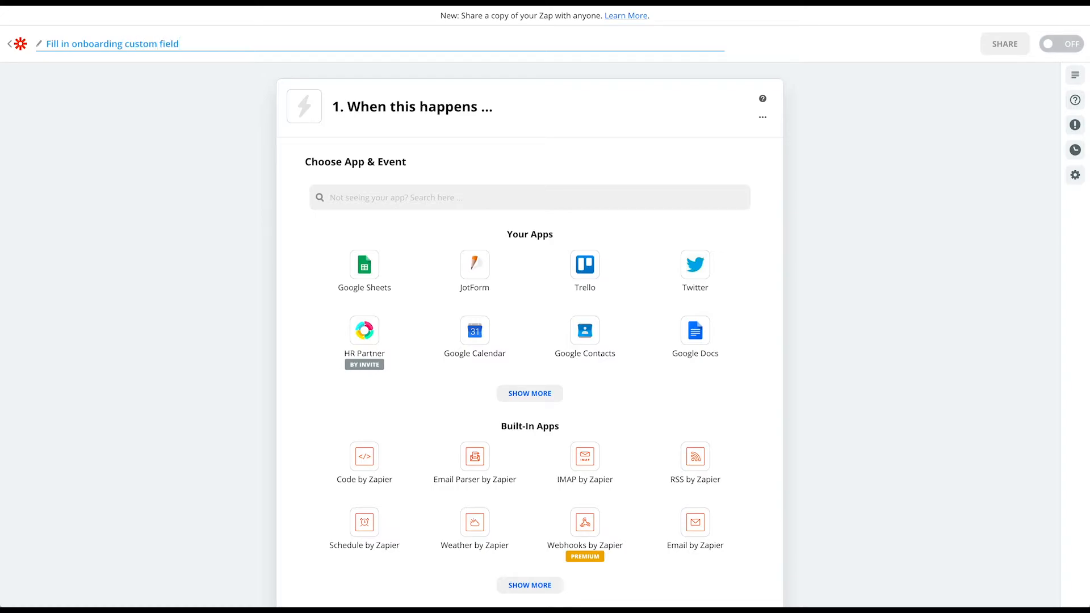
type("s from JotForm")
key("Return")
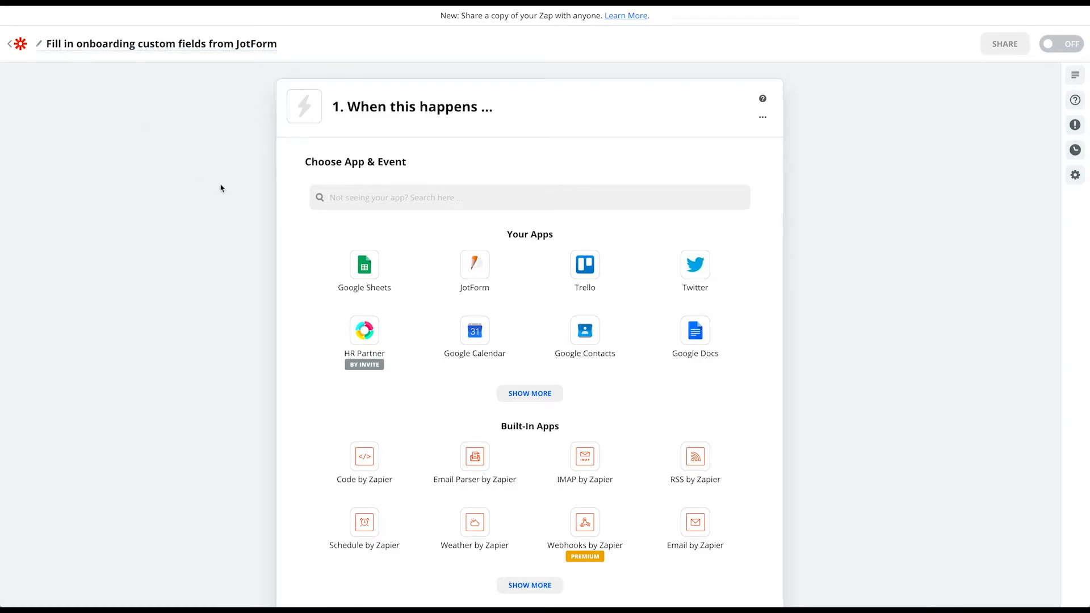
left_click(479, 268)
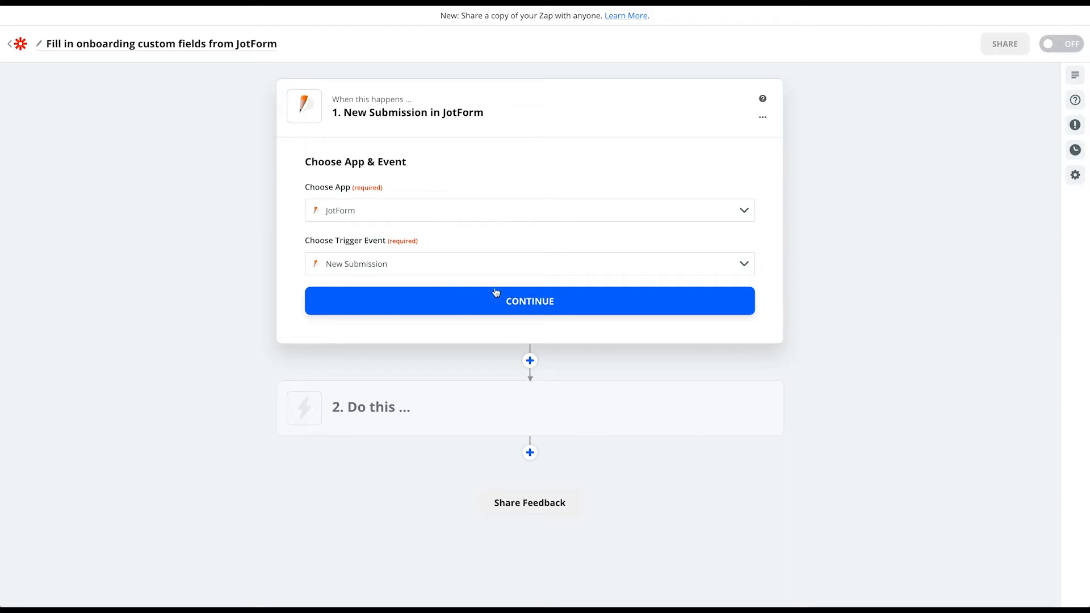
Connect the existing JotForm account and point the trigger at the Employee Information form
left_click(534, 302)
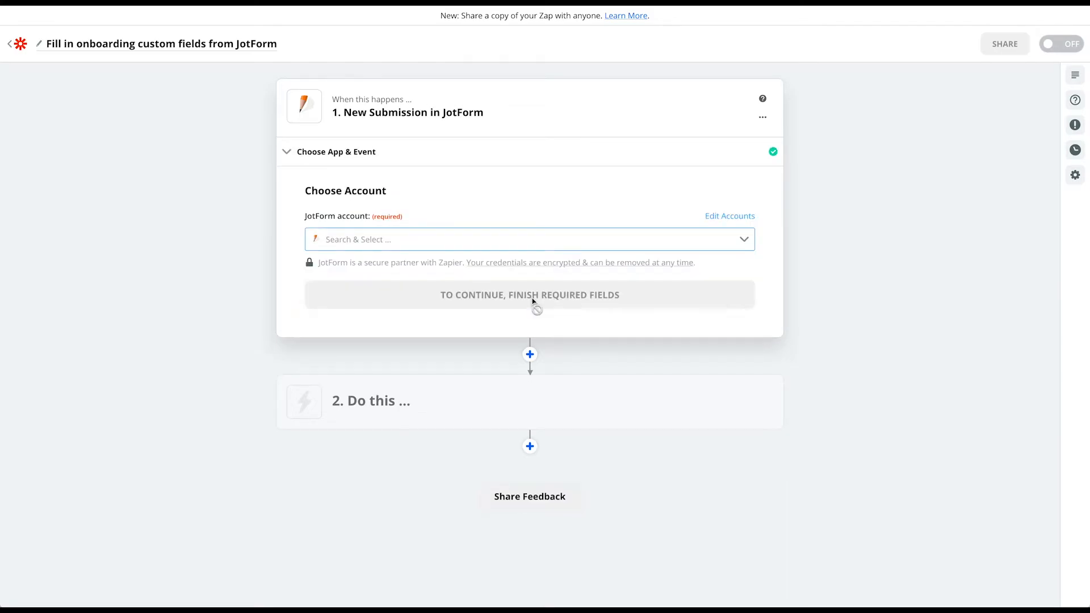
left_click(475, 239)
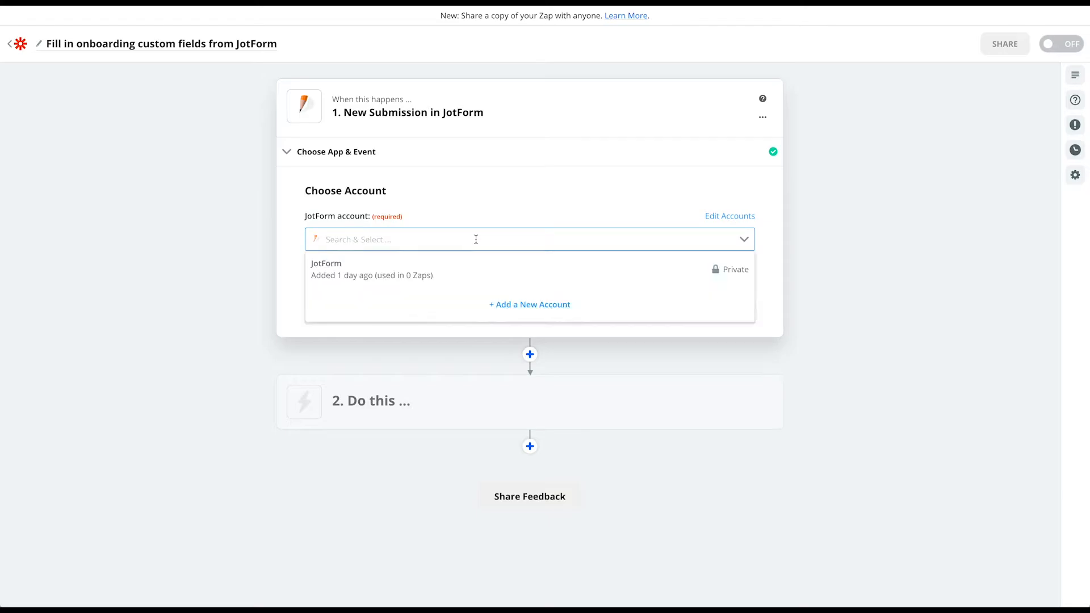
left_click(410, 275)
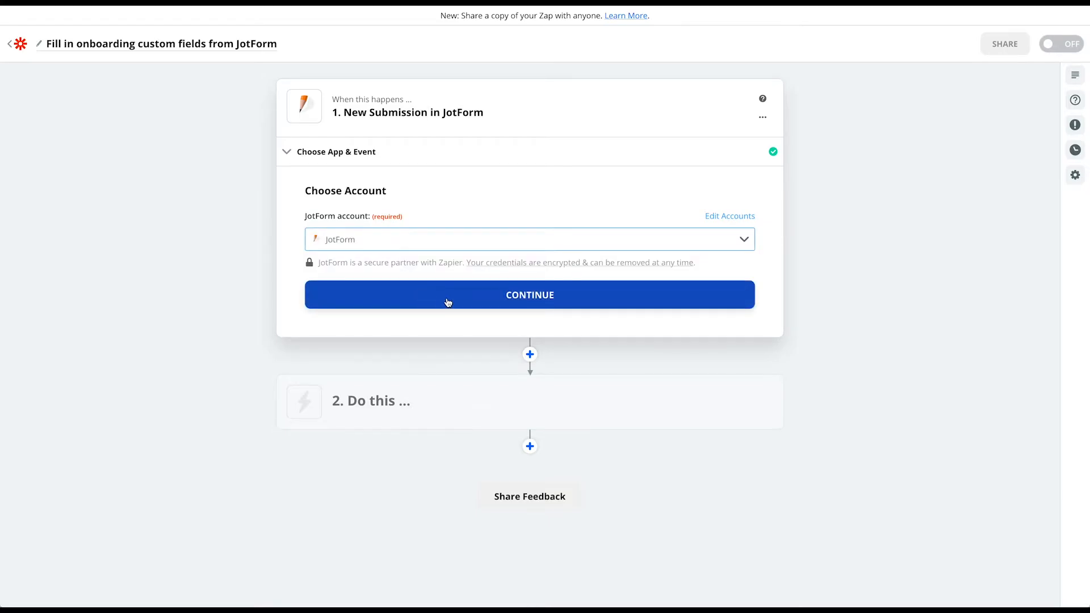
left_click(529, 300)
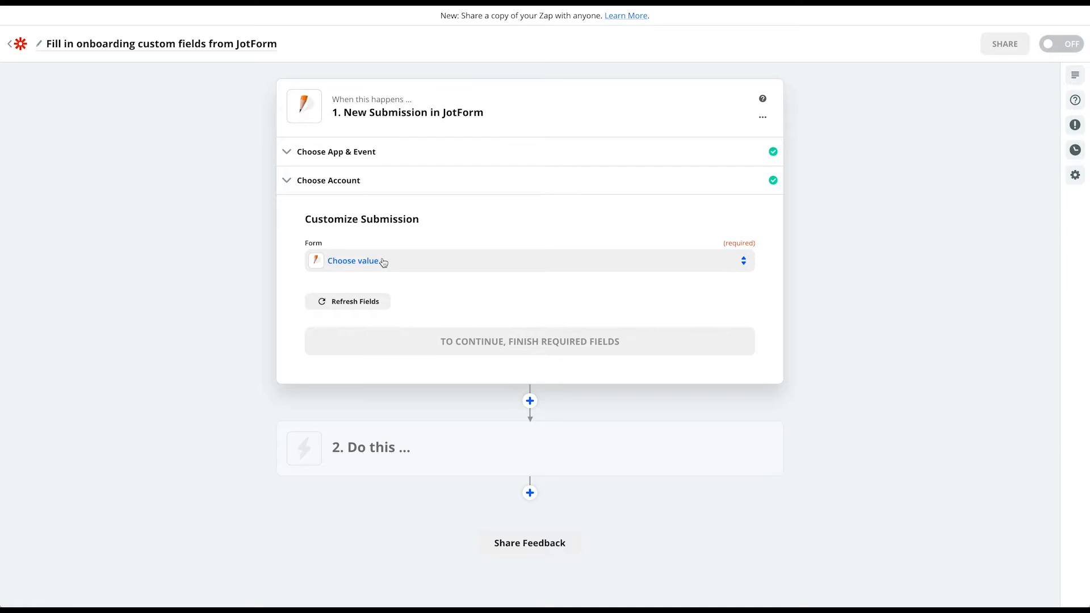
left_click(383, 262)
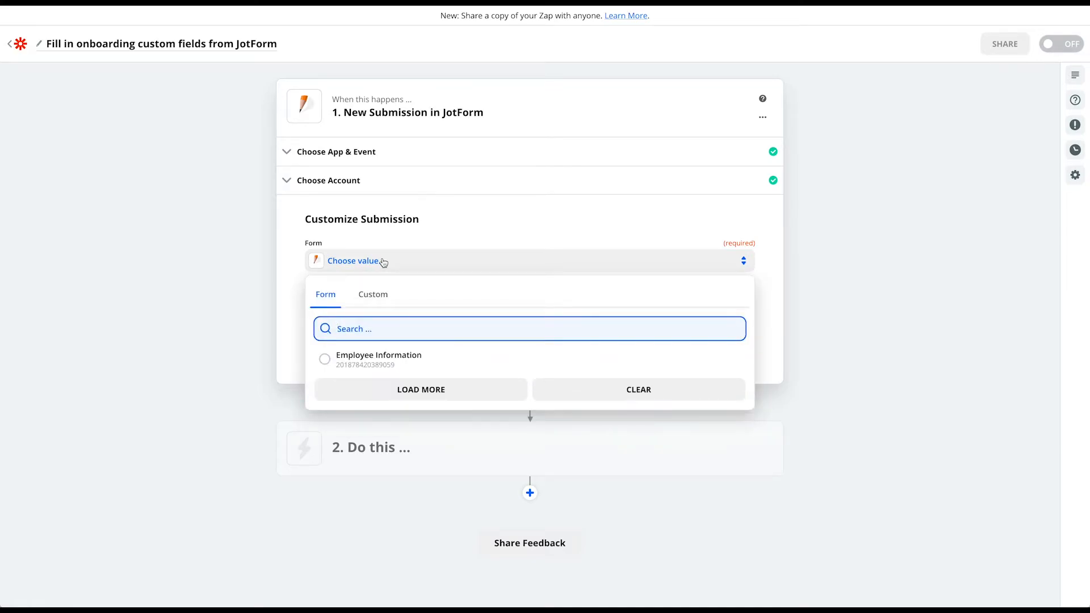
left_click(380, 360)
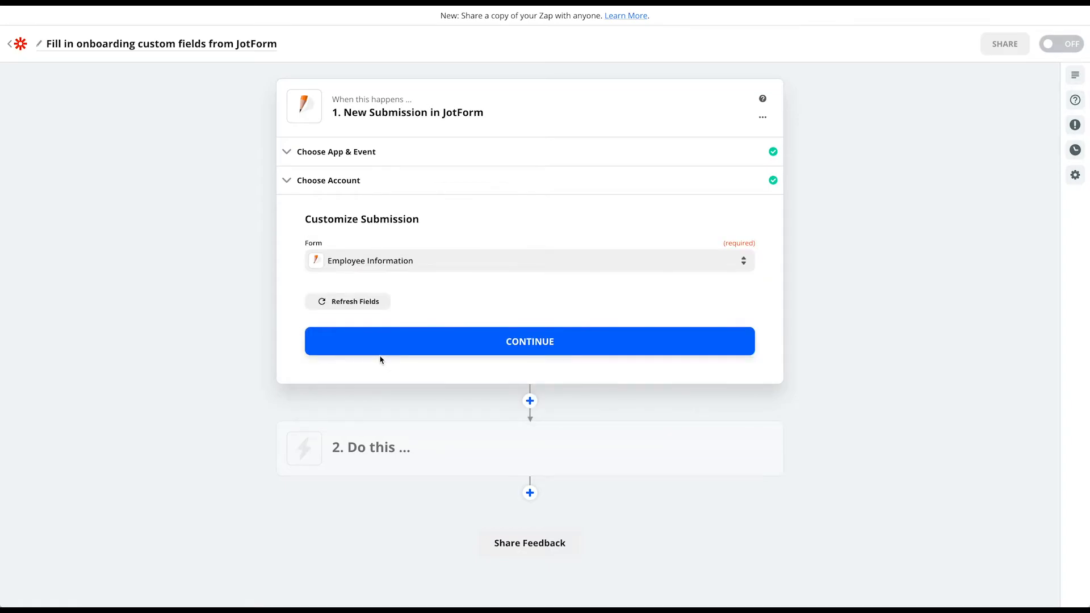
left_click(526, 342)
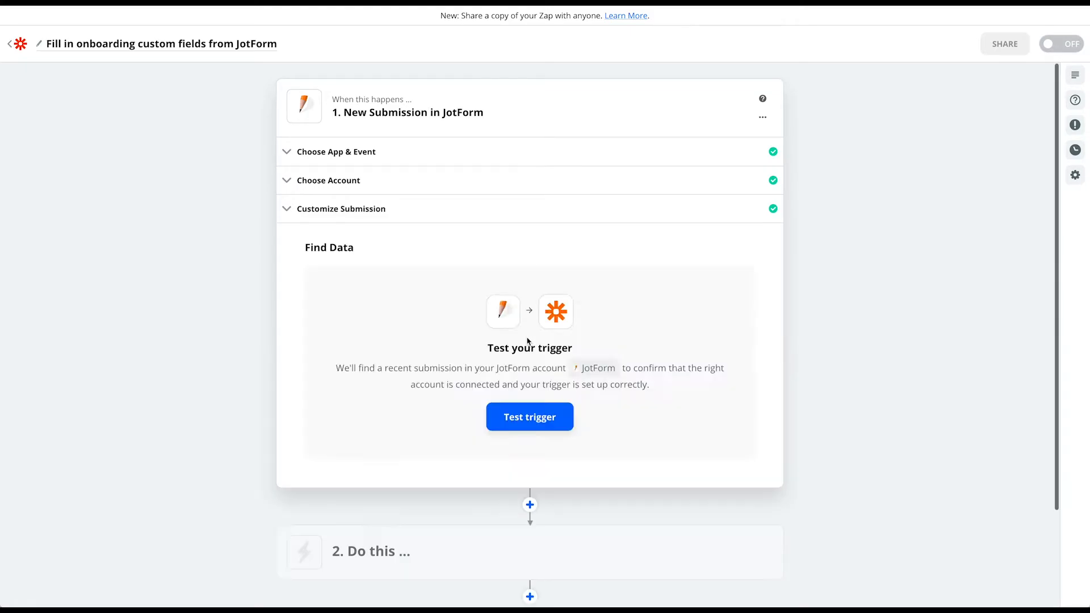
Test the trigger with a sample submission and continue to the action step
left_click(531, 419)
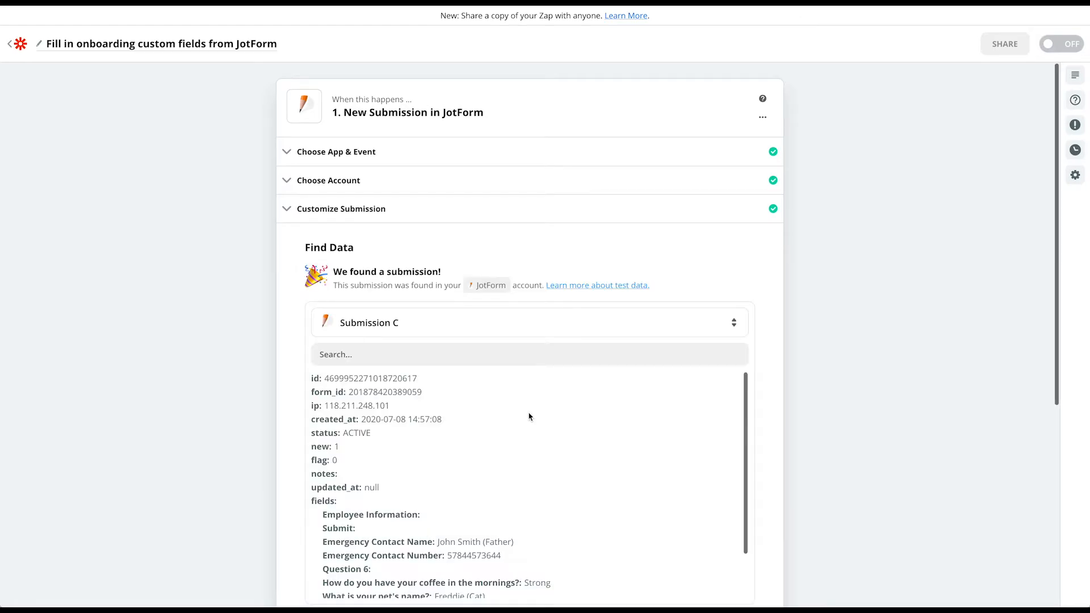
scroll(454, 445, "down", 2)
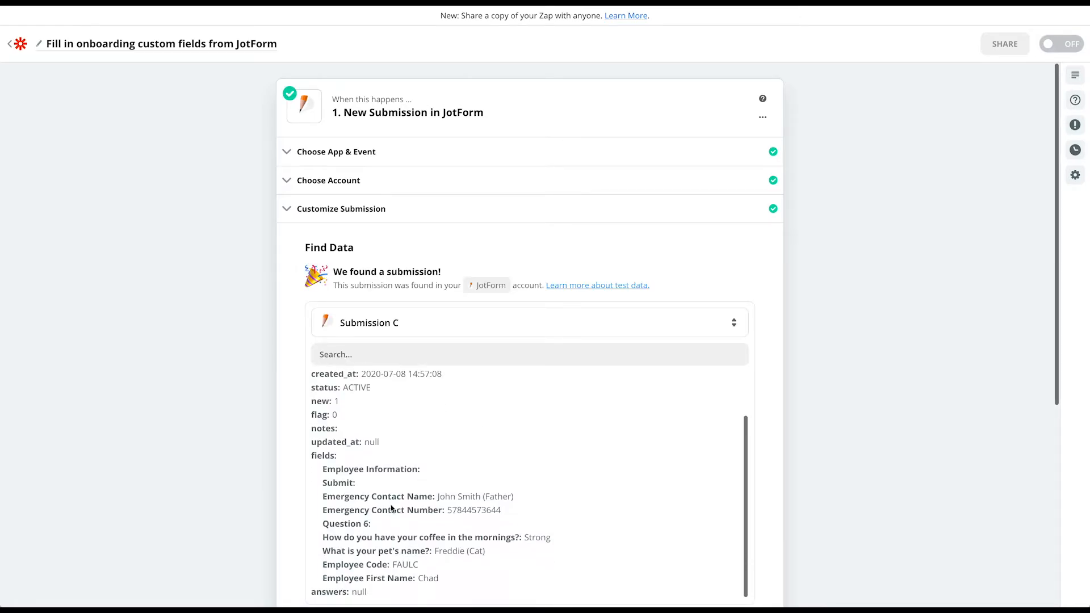
scroll(399, 532, "up", 2)
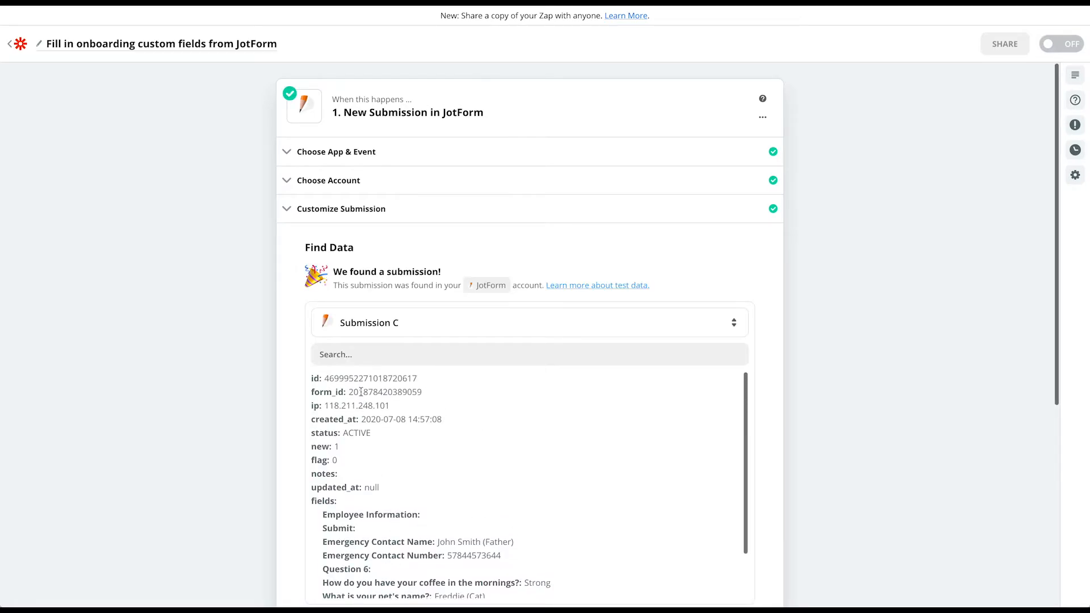
scroll(348, 507, "down", 2)
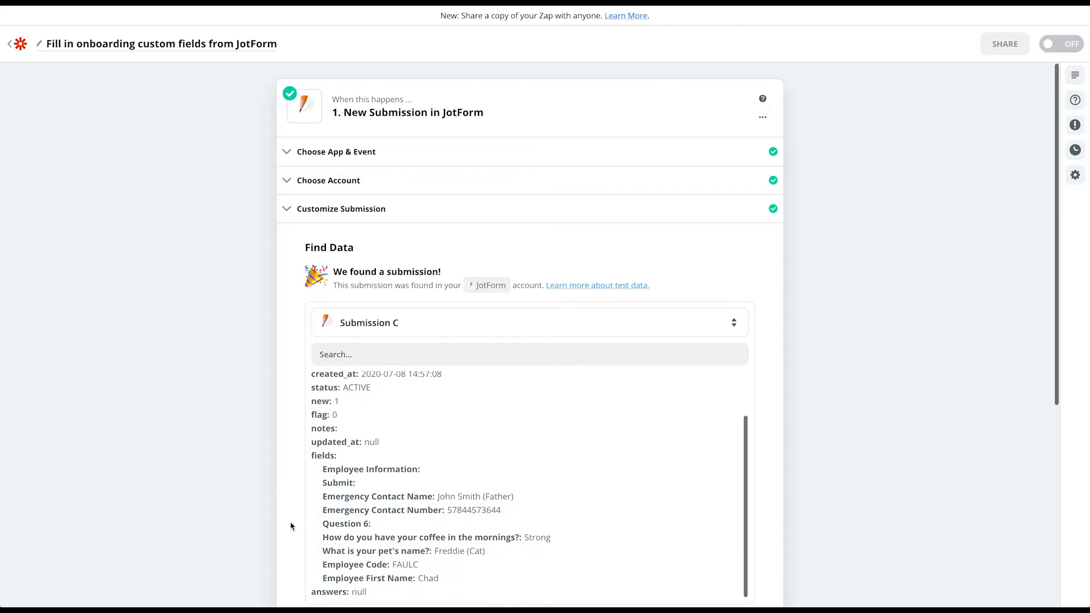
scroll(292, 523, "down", 2)
scroll(291, 526, "down", 4)
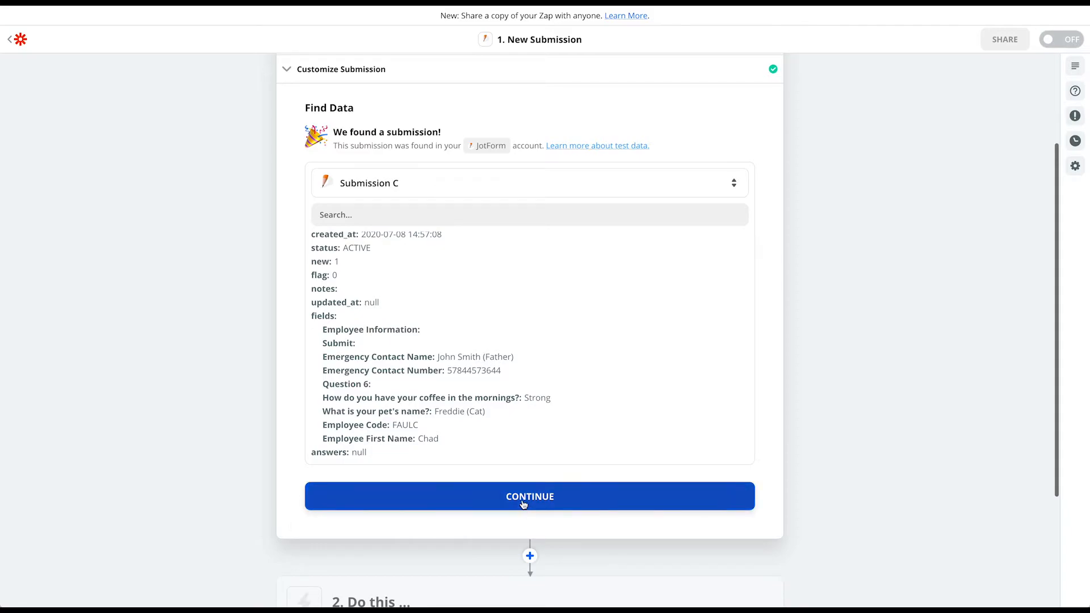
left_click(522, 504)
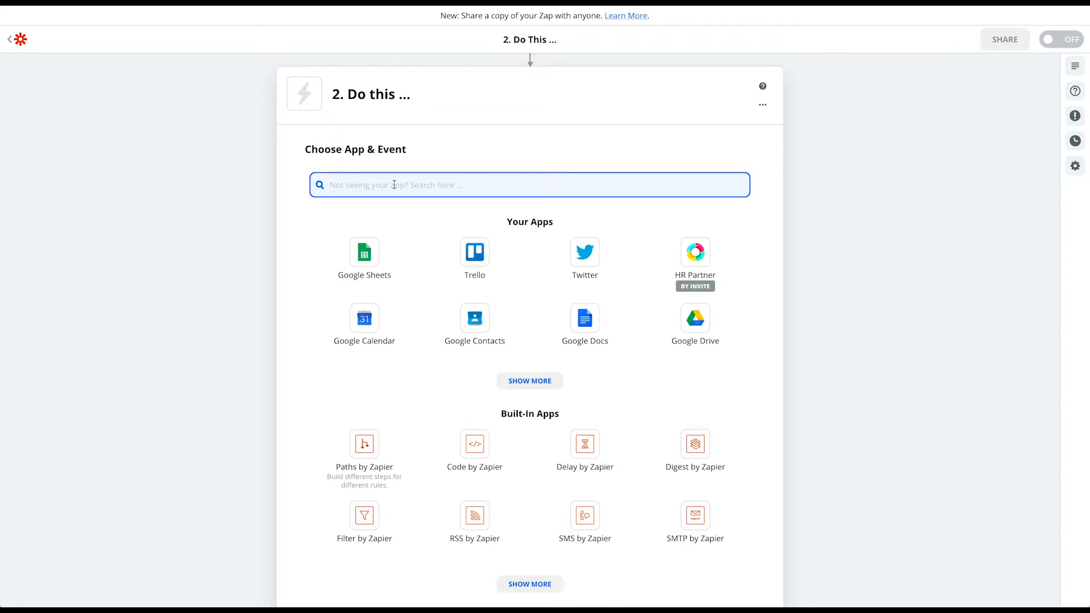
Choose Webhooks by Zapier (searched as 'webh') as the action app, with Custom Request as its event
type("webh")
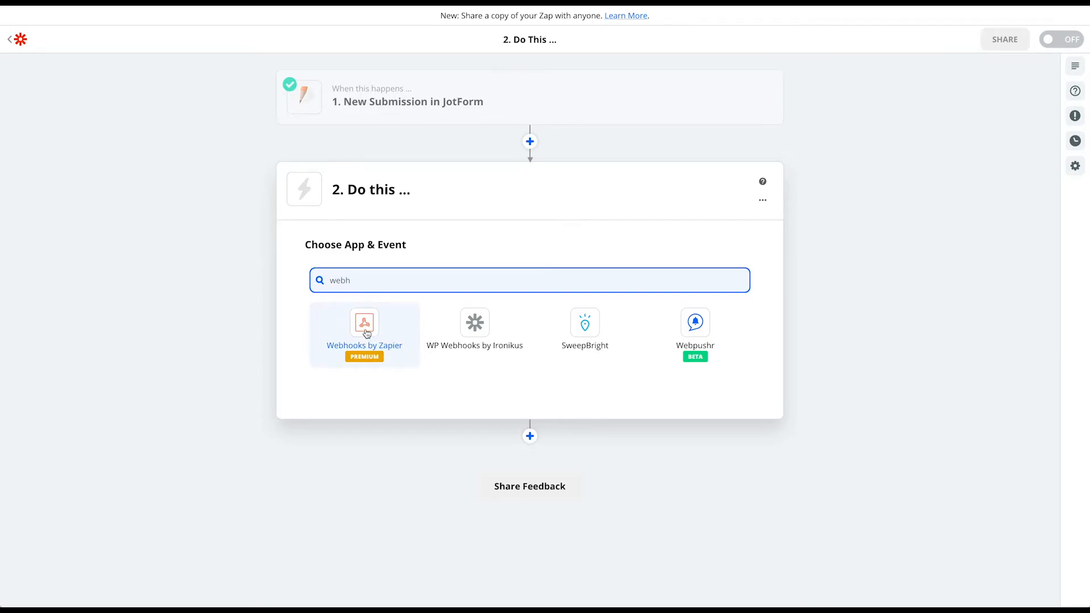
left_click(365, 333)
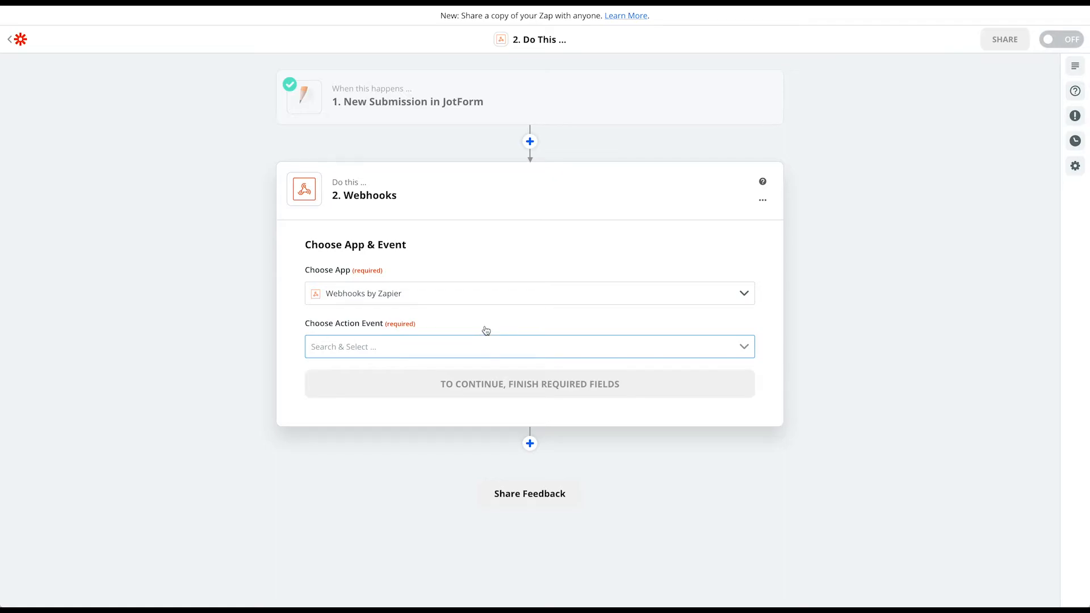
left_click(377, 348)
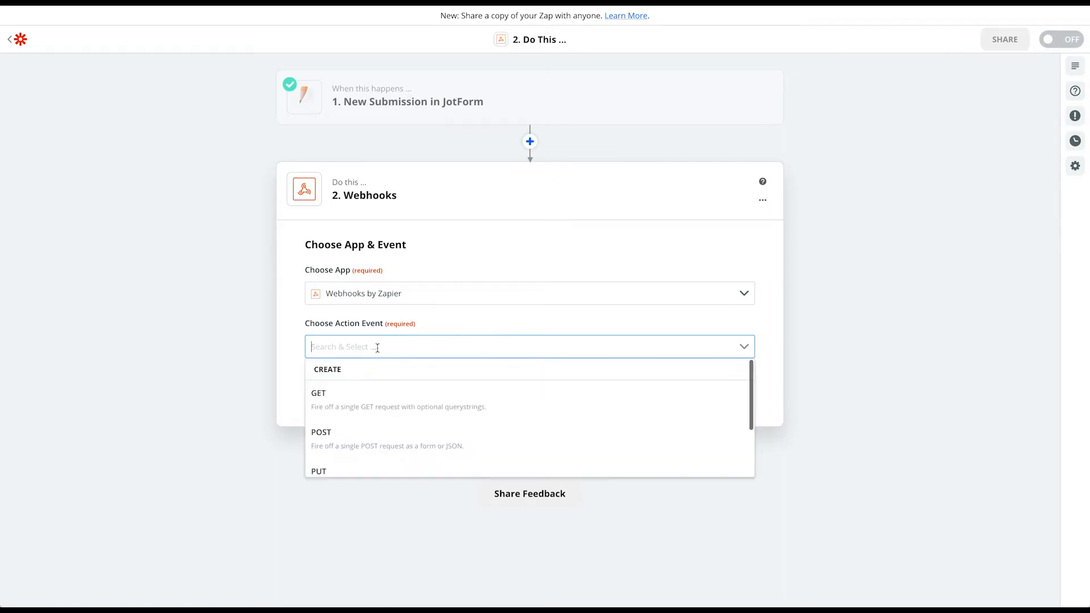
scroll(385, 416, "down", 1)
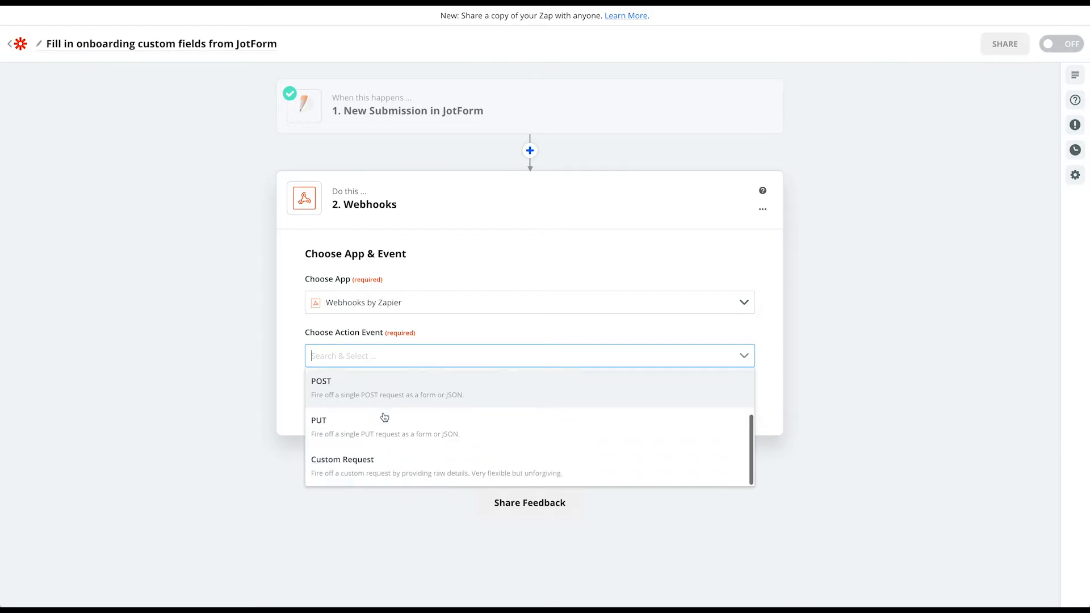
left_click(361, 466)
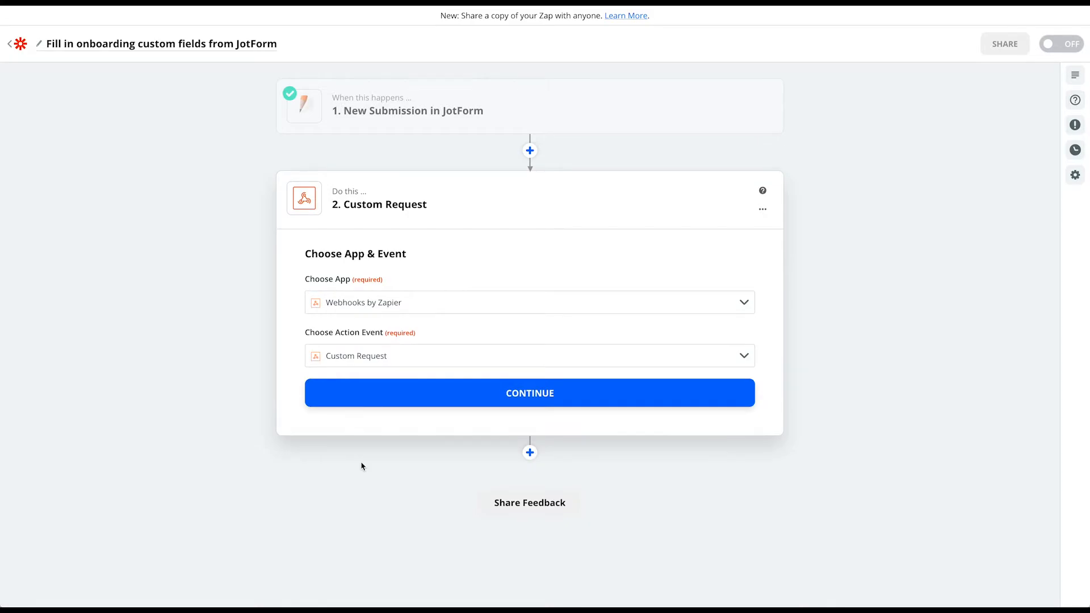
left_click(546, 400)
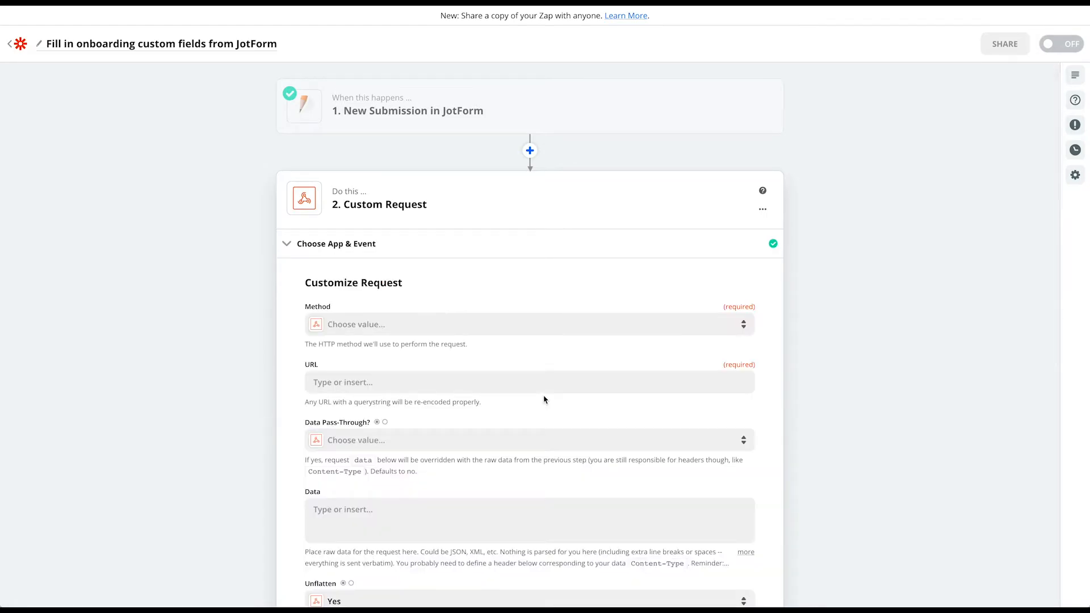
scroll(283, 394, "down", 3)
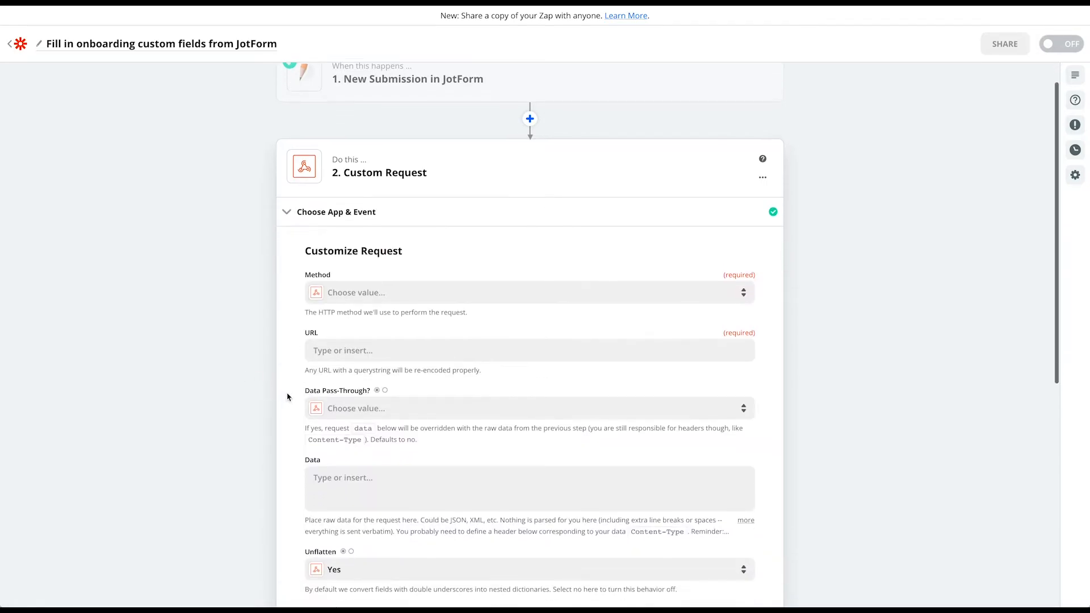
scroll(287, 397, "down", 2)
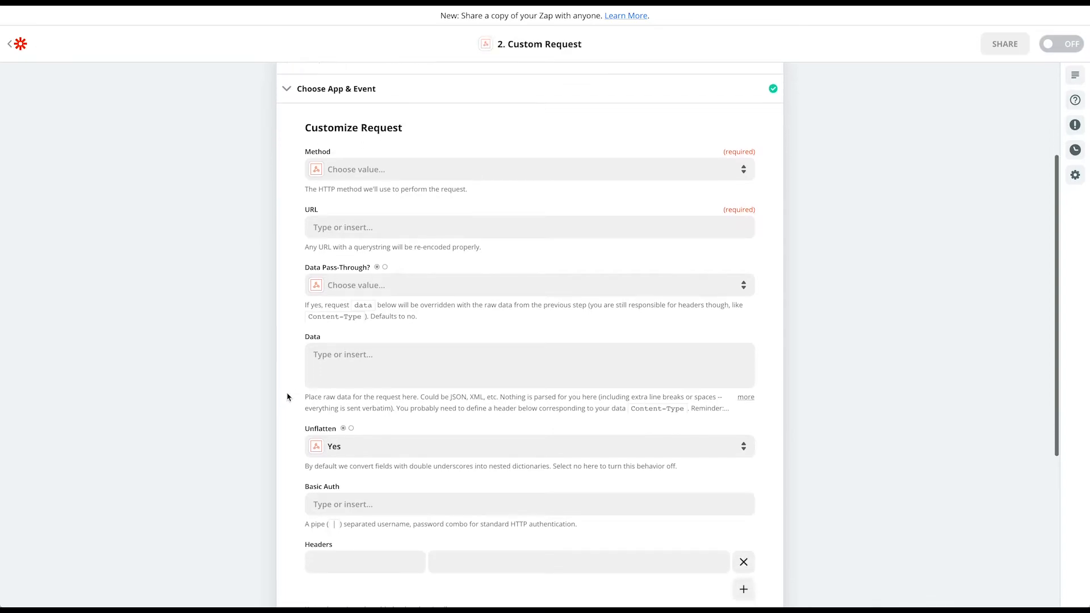
left_click(376, 165)
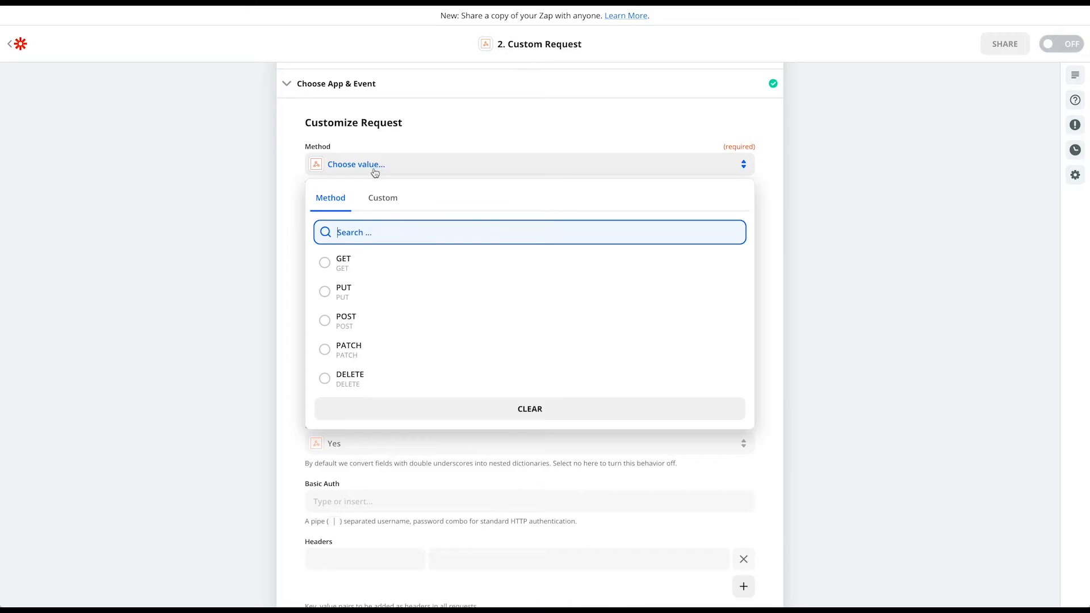
left_click(336, 323)
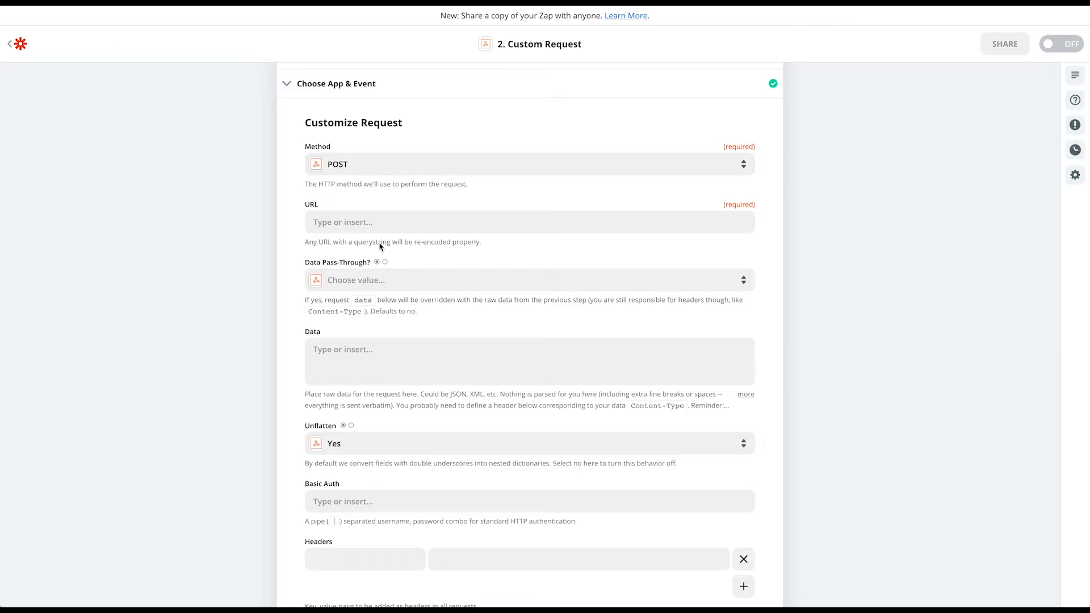
left_click(387, 223)
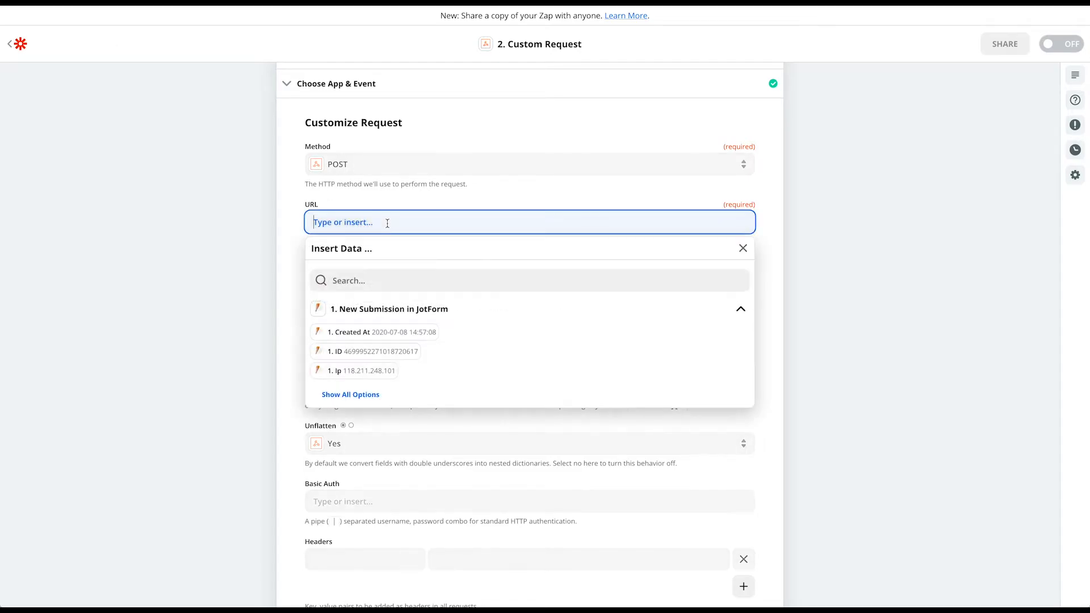
type("https://api.hrpartner.io/employee")
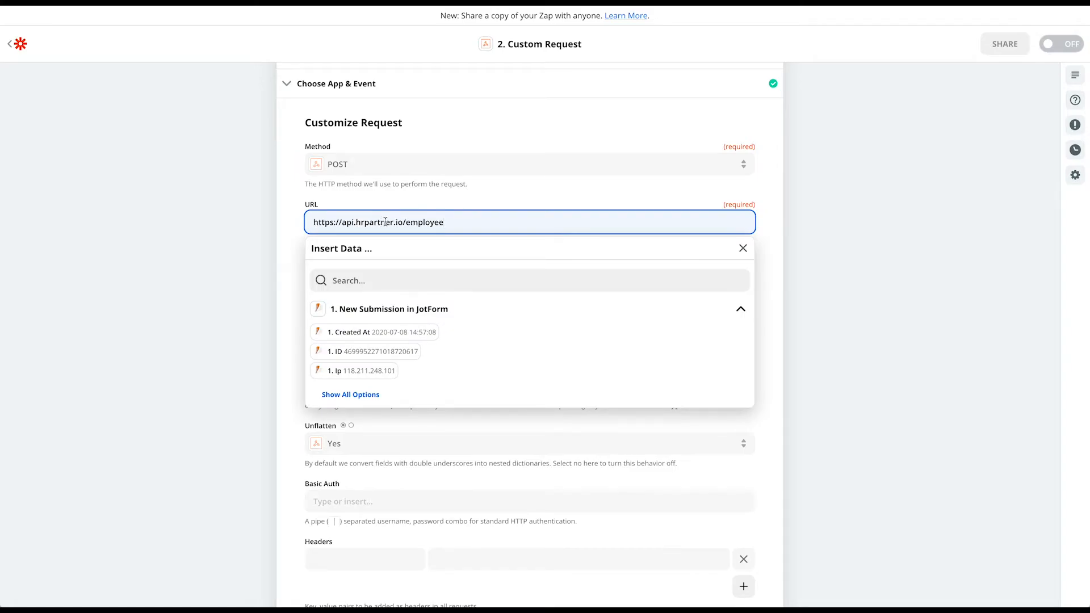
double_click(418, 203)
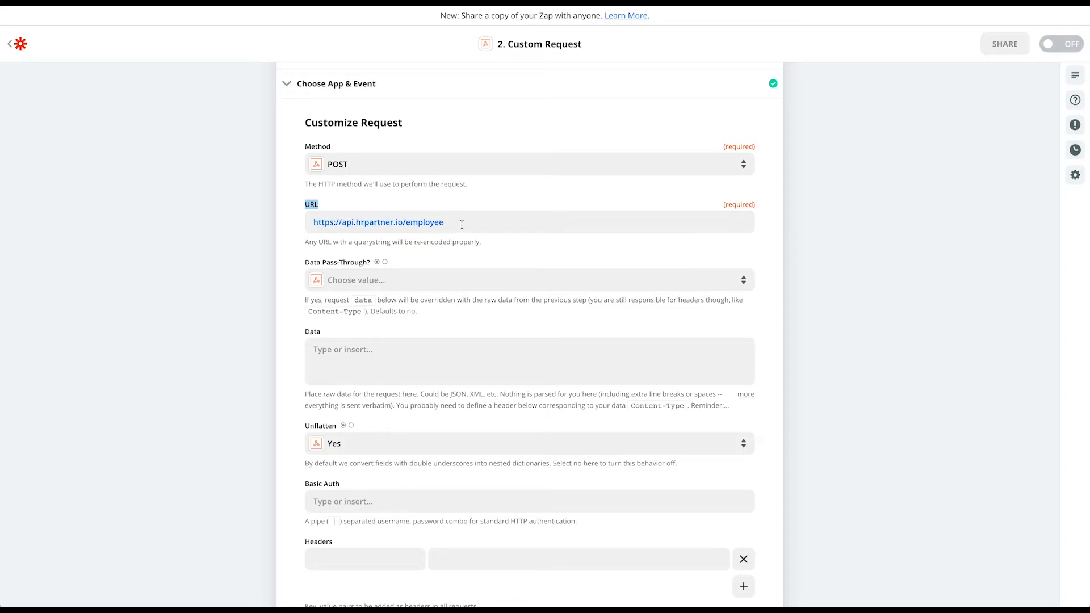
Set Data Pass-Through to False
left_click(378, 281)
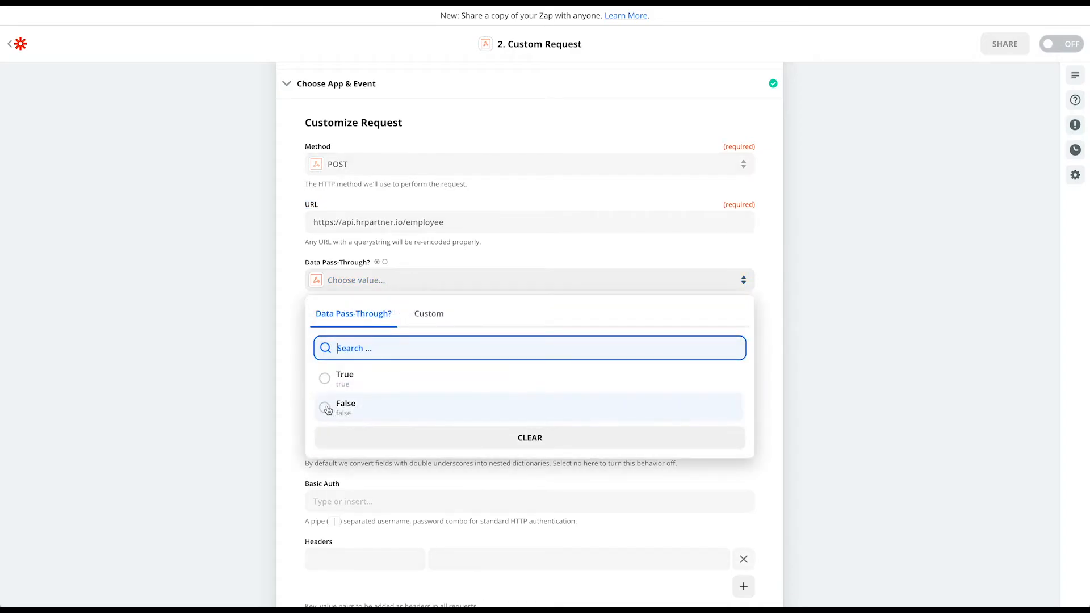
left_click(327, 409)
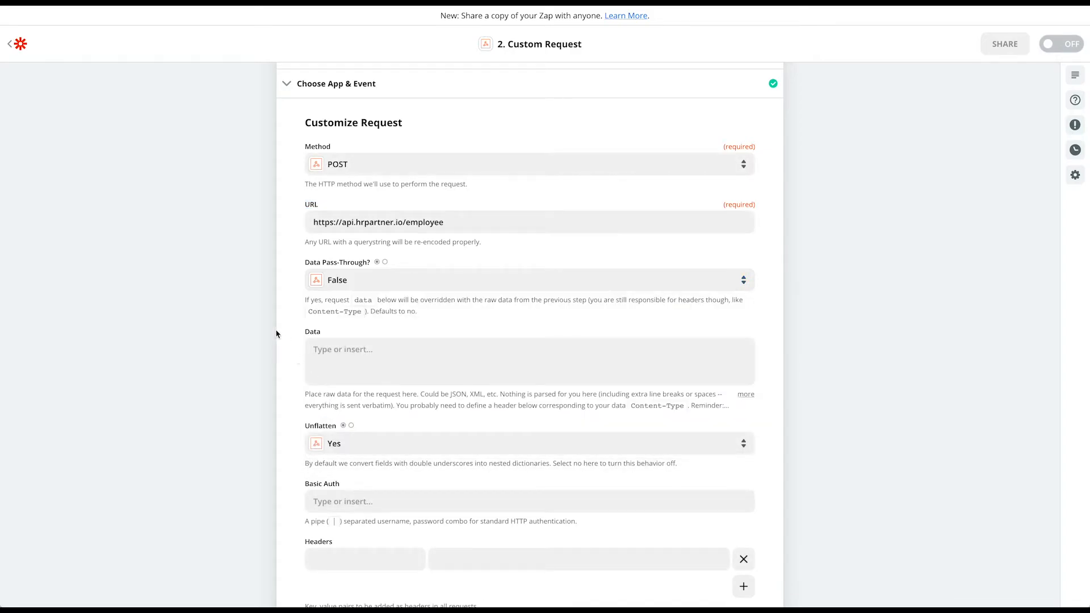
scroll(277, 333, "down", 2)
left_click(369, 282)
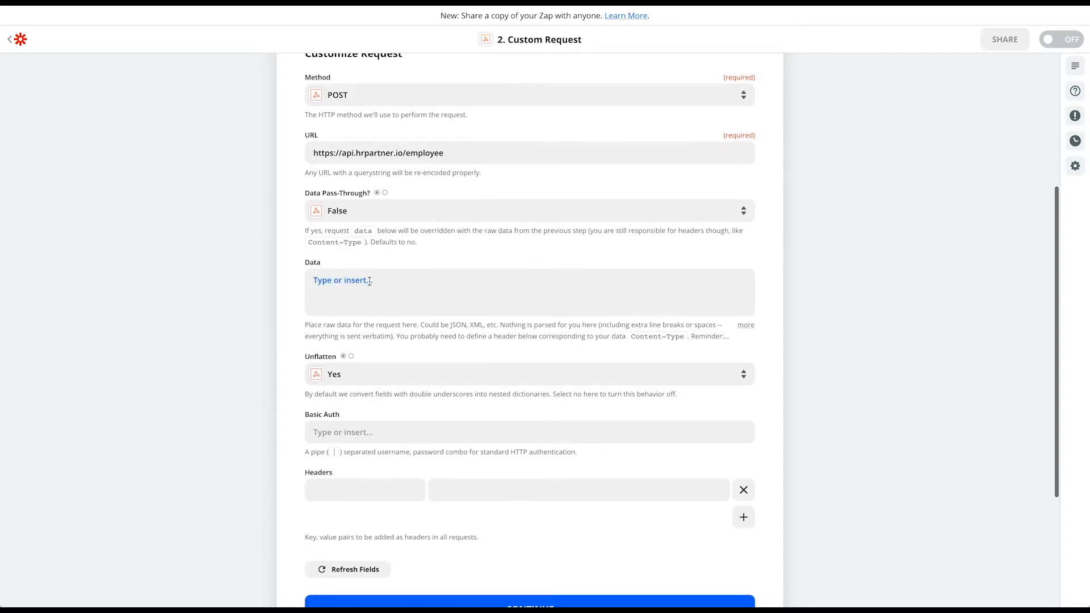
left_click(252, 288)
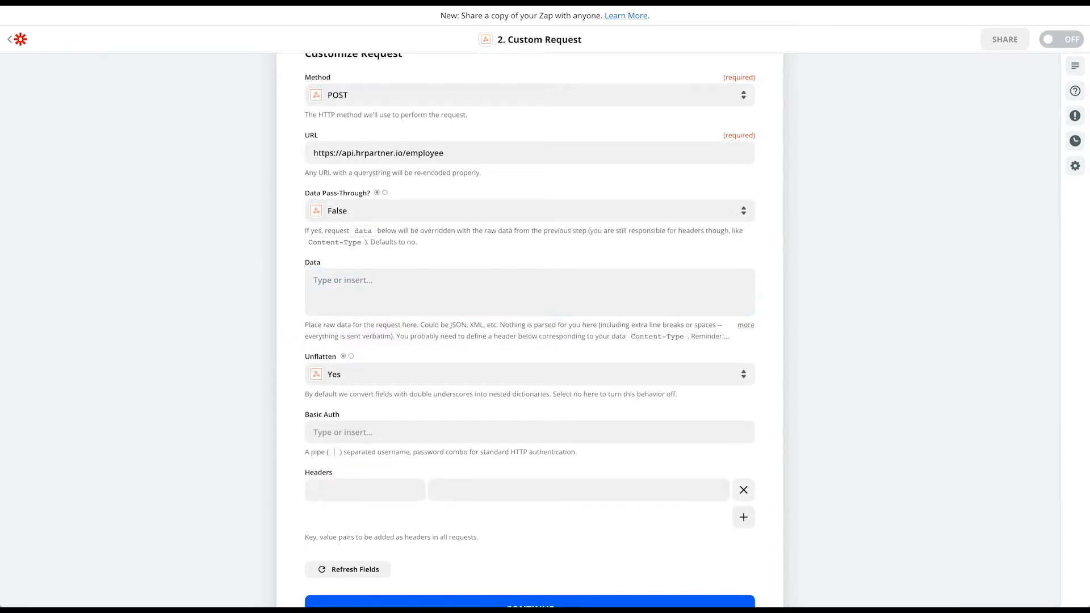
Paste the JSON template into Data and highlight code, custom_data, emergency contact, coffee_strength and pets_name keys
left_click(341, 282)
type("{   \"code\": \"\",   \"custom_data\": {     \"emergency_contact_name\": \"\",     \"emergency_contact_number\": \"\",     \"coffee_strength\": \"\",     \"pets_name\": \"\"   } }")
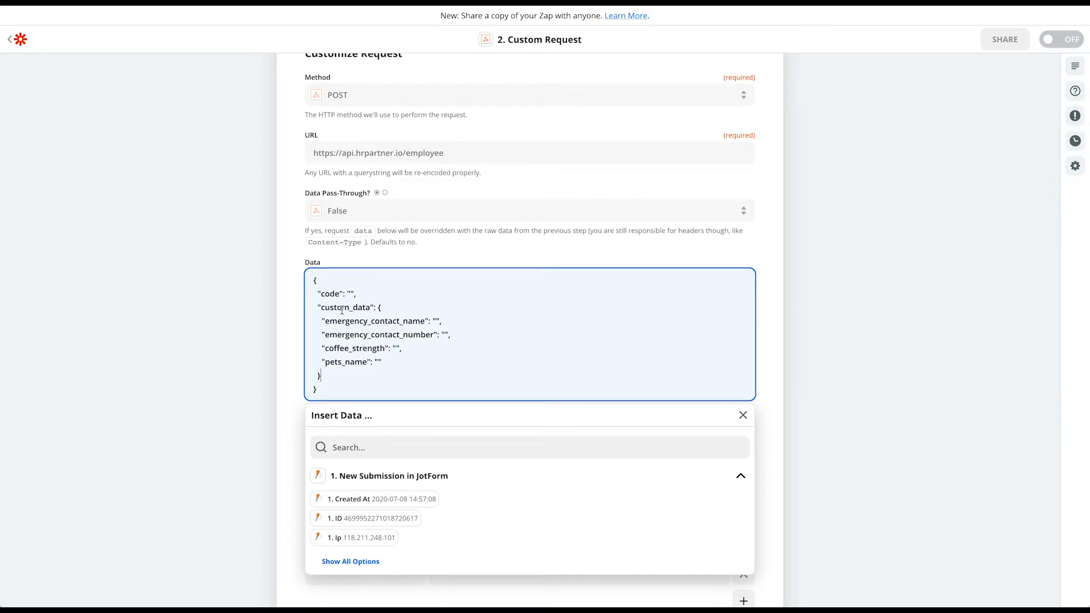
left_click_drag(321, 294, 340, 294)
left_click(351, 293)
left_click_drag(321, 307, 371, 307)
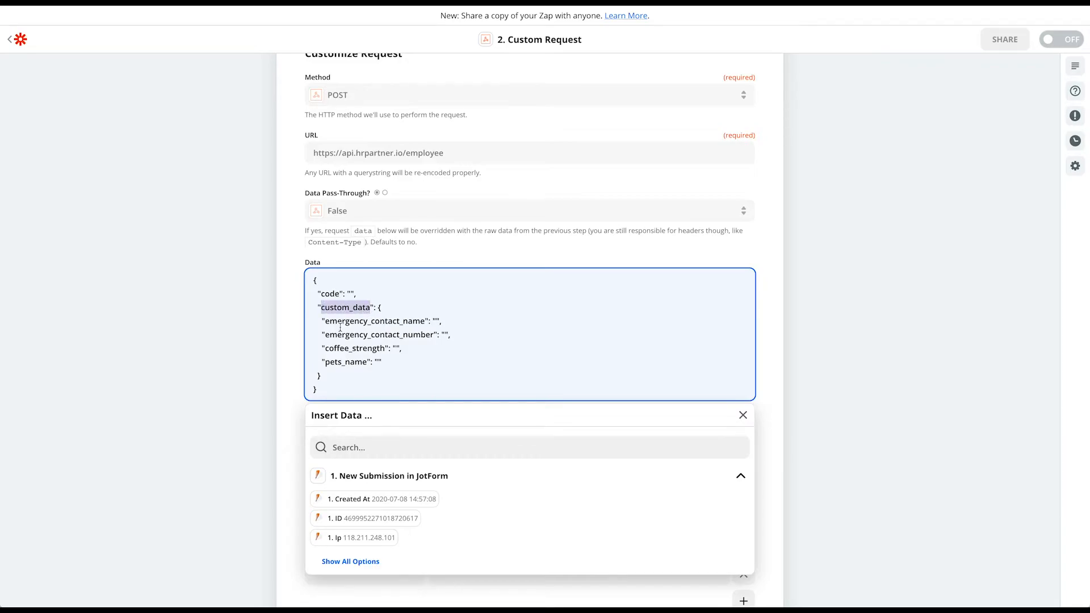
left_click_drag(326, 321, 426, 322)
left_click_drag(325, 335, 433, 336)
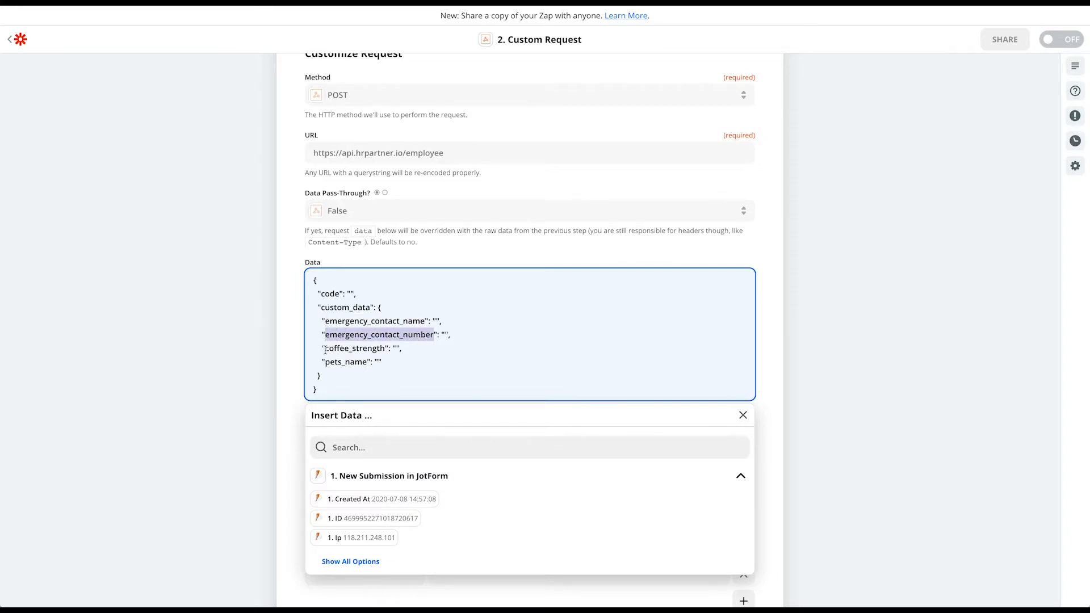
left_click_drag(325, 349, 386, 348)
left_click_drag(325, 363, 370, 363)
left_click(388, 359)
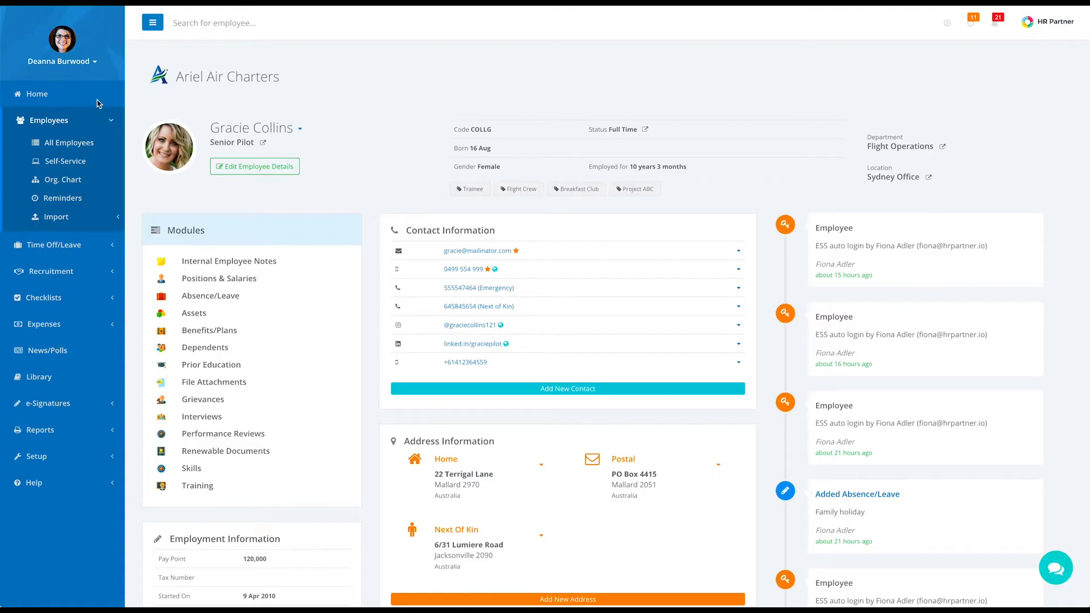
Open HR Partner's Setup > Configure > Custom Fields and highlight the emergency contact, pets_name and coffee_strength fields
left_click(51, 458)
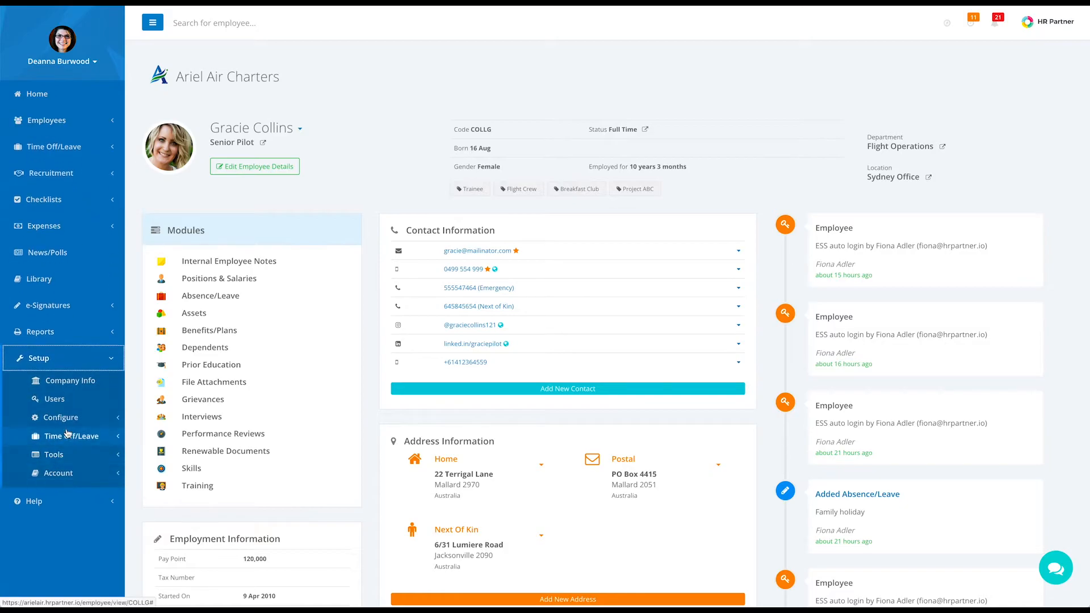
left_click(62, 417)
left_click(78, 474)
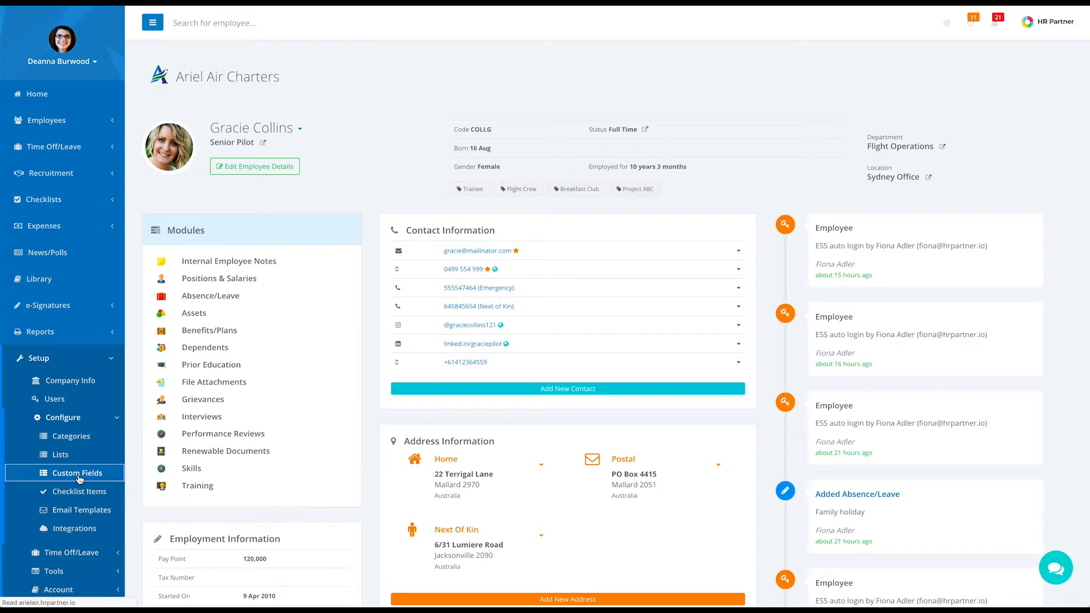
scroll(340, 443, "down", 3)
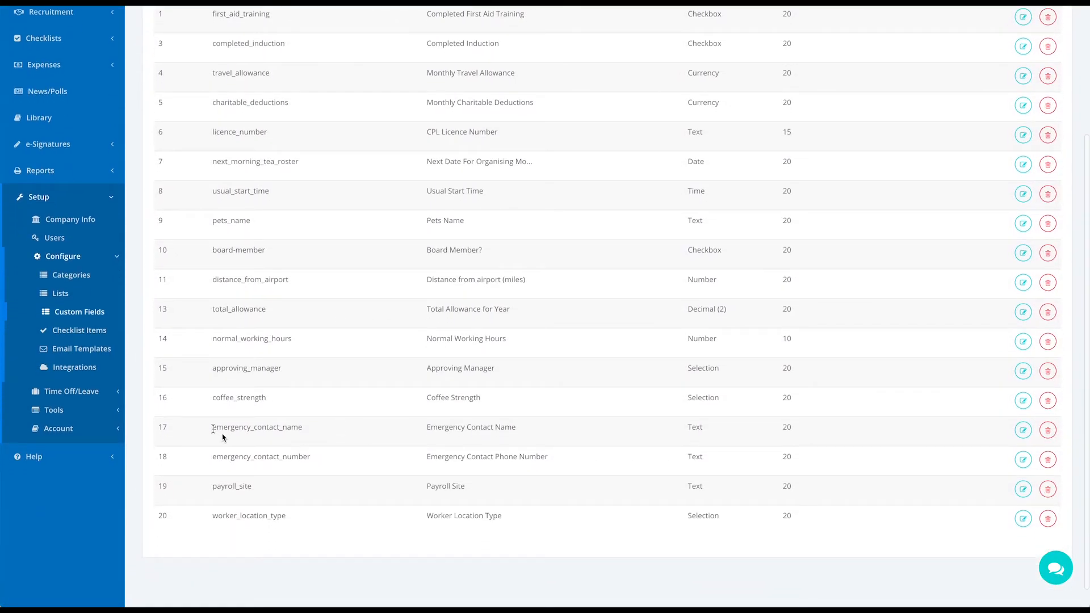
left_click_drag(213, 430, 306, 432)
left_click_drag(214, 459, 311, 459)
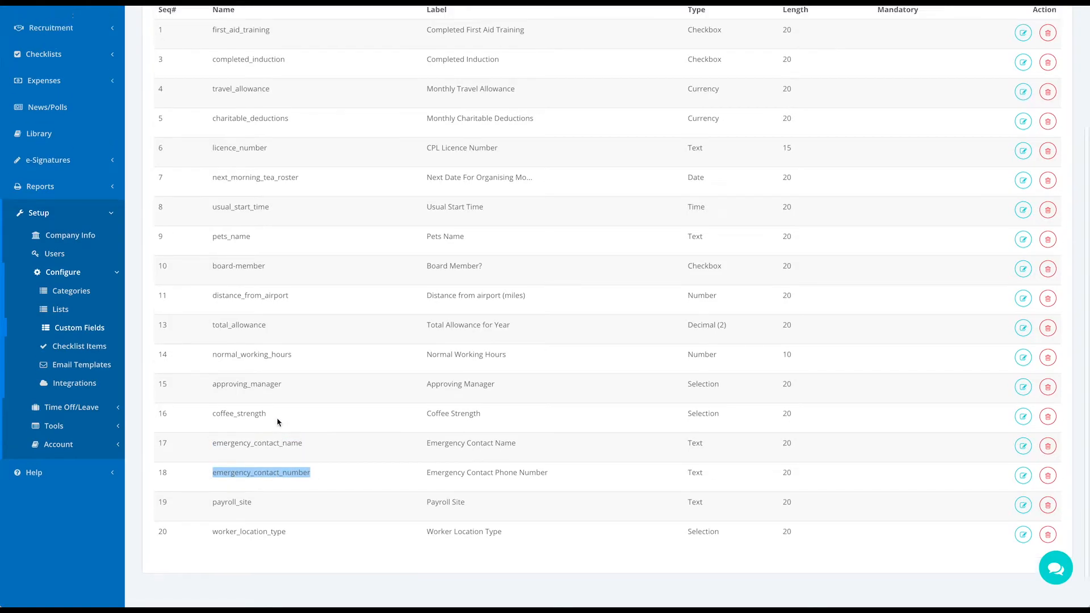
scroll(266, 369, "up", 1)
left_click_drag(213, 262, 253, 264)
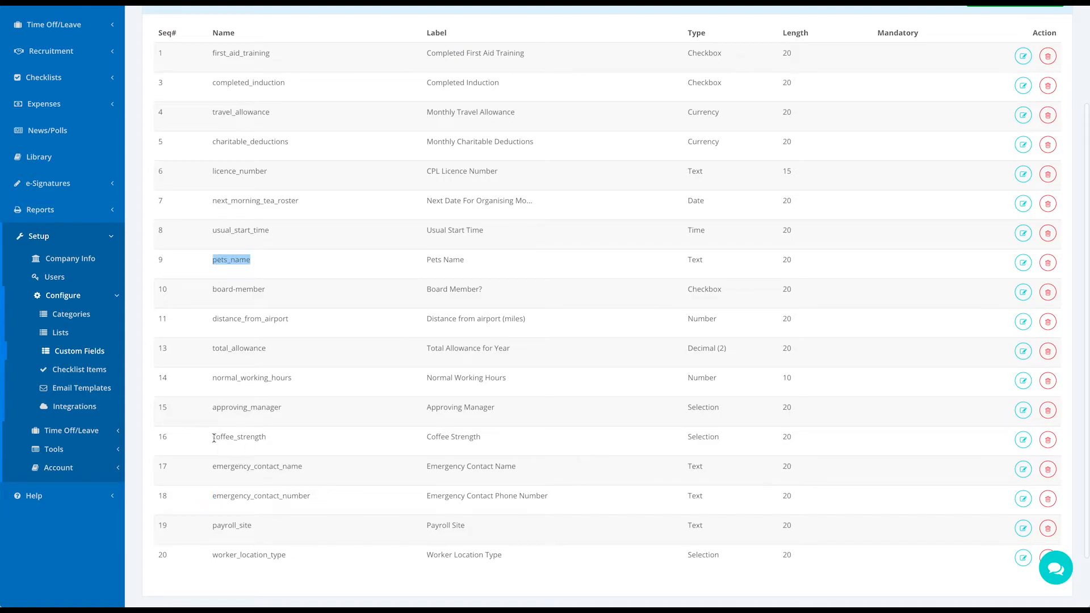
left_click_drag(213, 437, 266, 439)
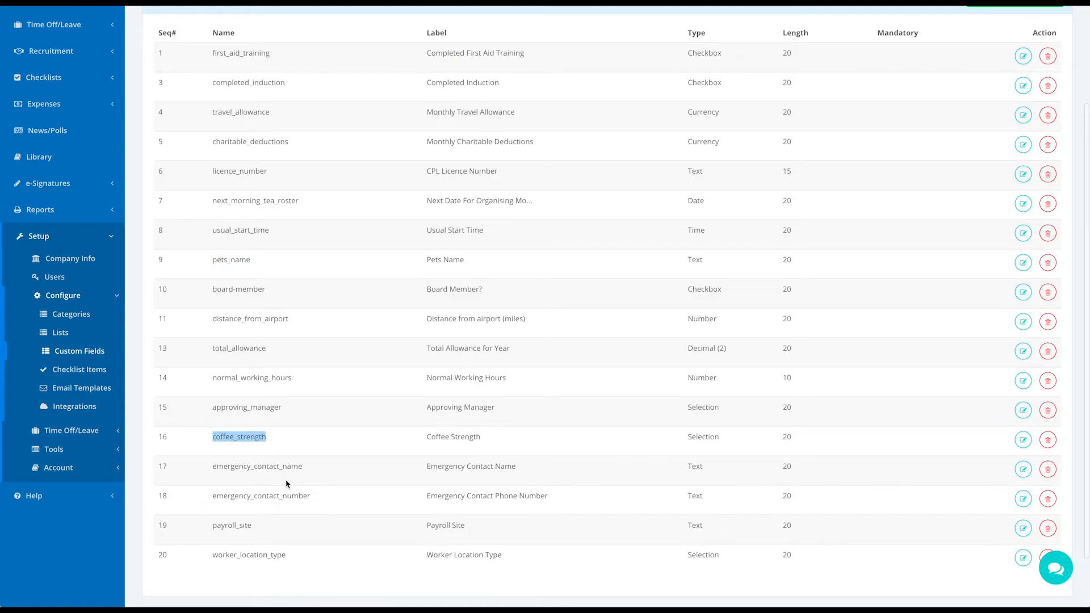
Compare emergency_contact_name in Zapier's JSON body with HR Partner's field, then return to Zapier
key("alt+Tab")
left_click(324, 341)
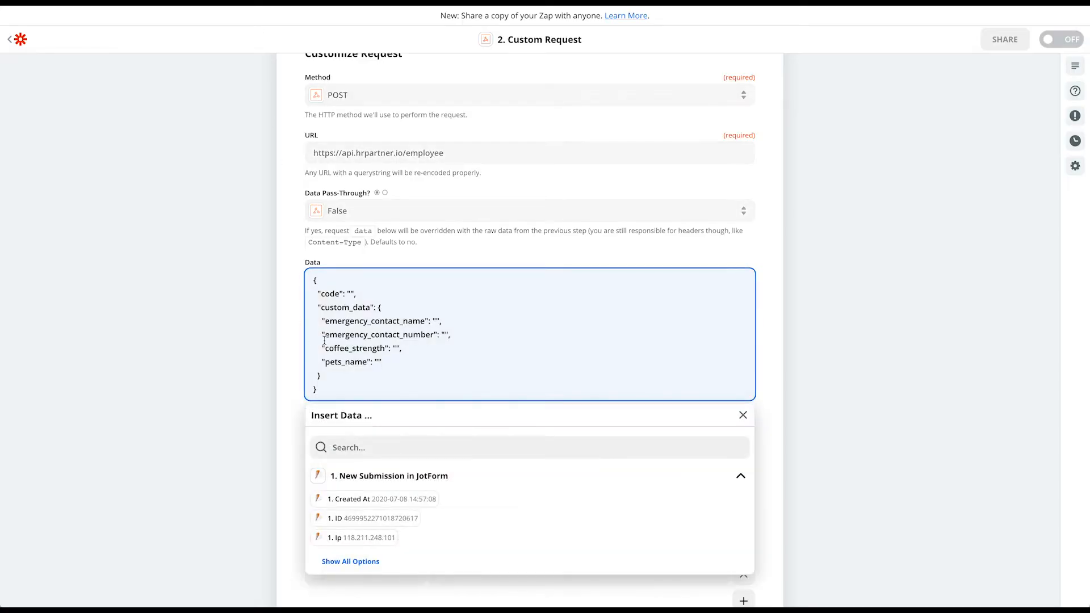
left_click_drag(424, 321, 324, 319)
key("alt+Tab")
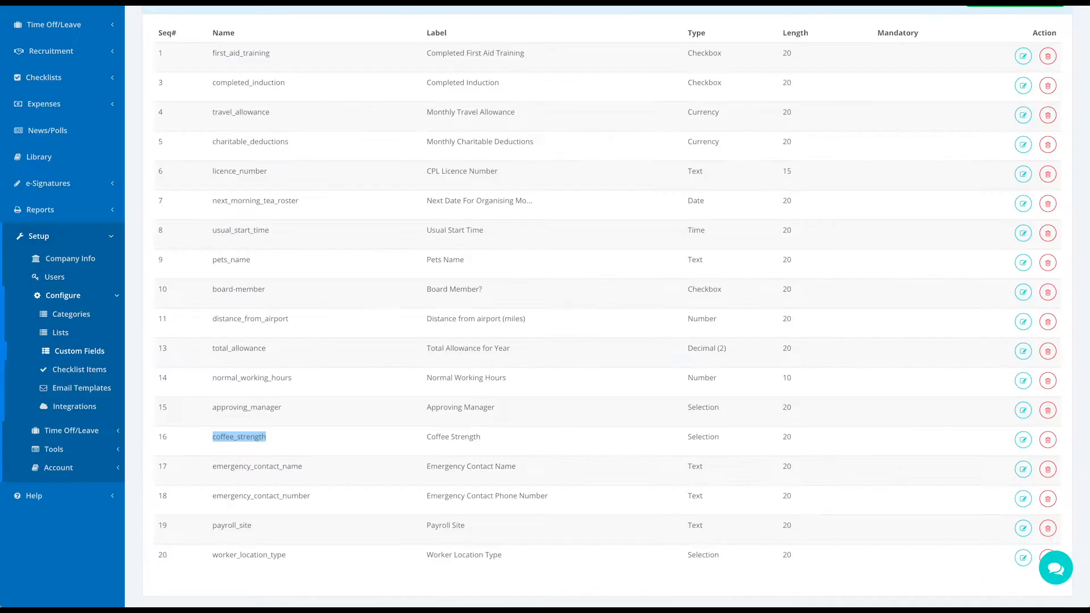
left_click_drag(214, 469, 304, 468)
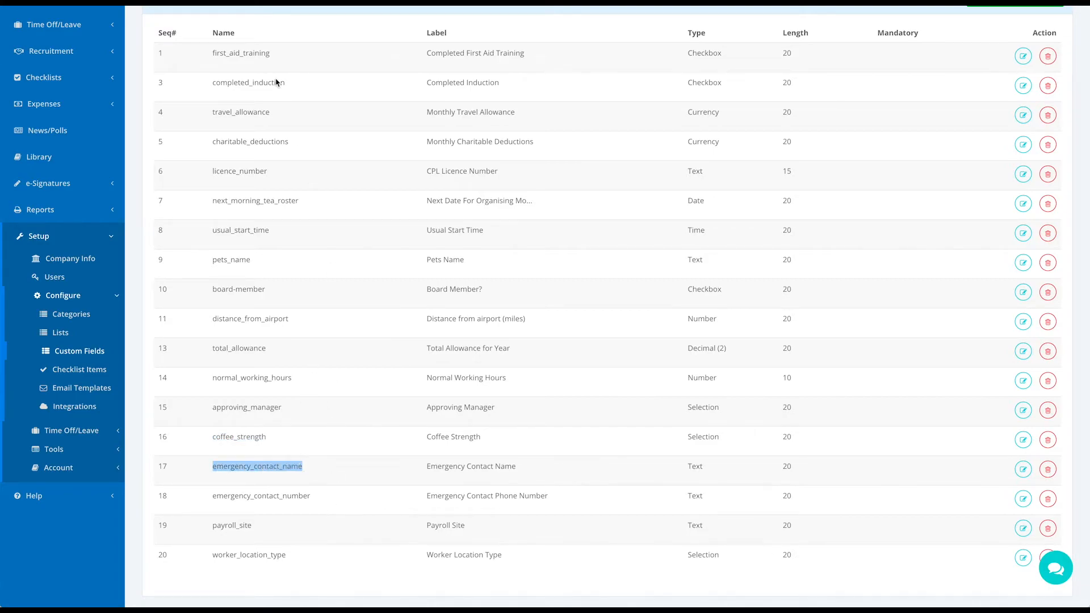
key("alt+Tab")
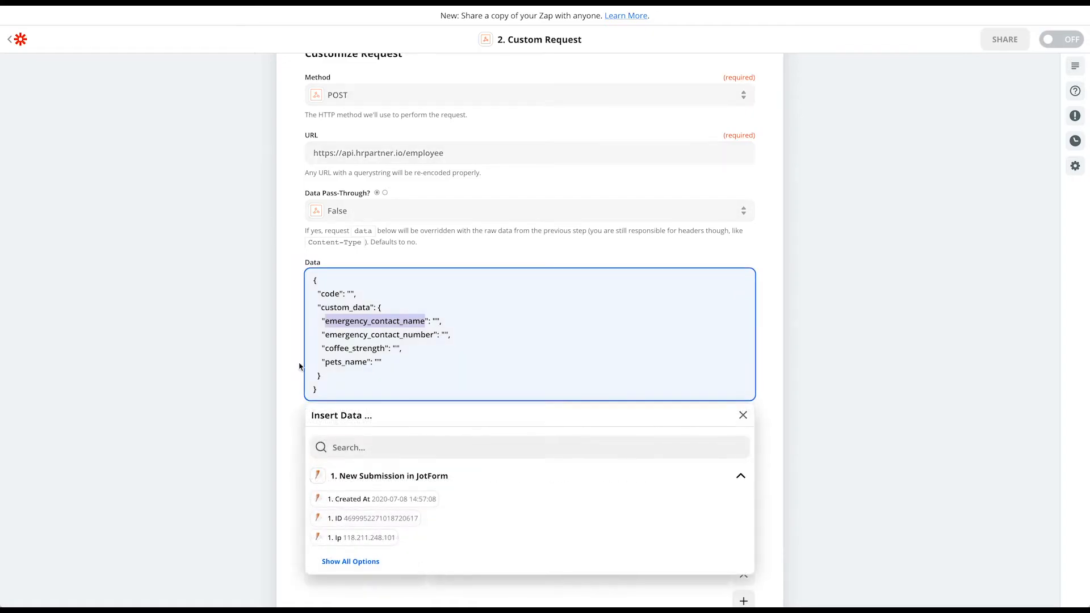
Map the code value to the JotForm Employee Code answer
left_click(349, 293)
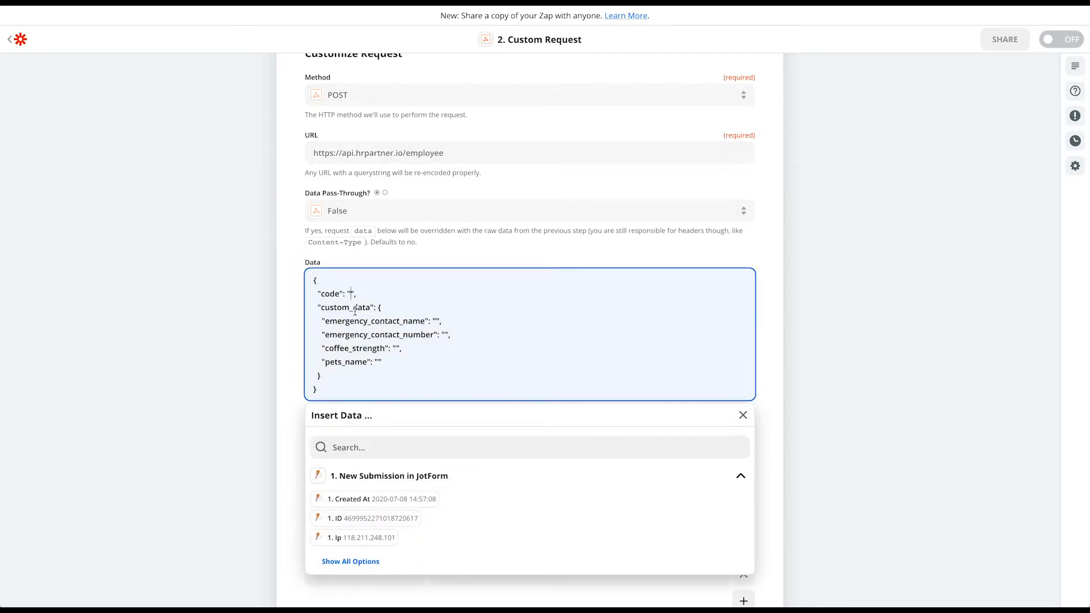
left_click(355, 562)
scroll(403, 539, "down", 5)
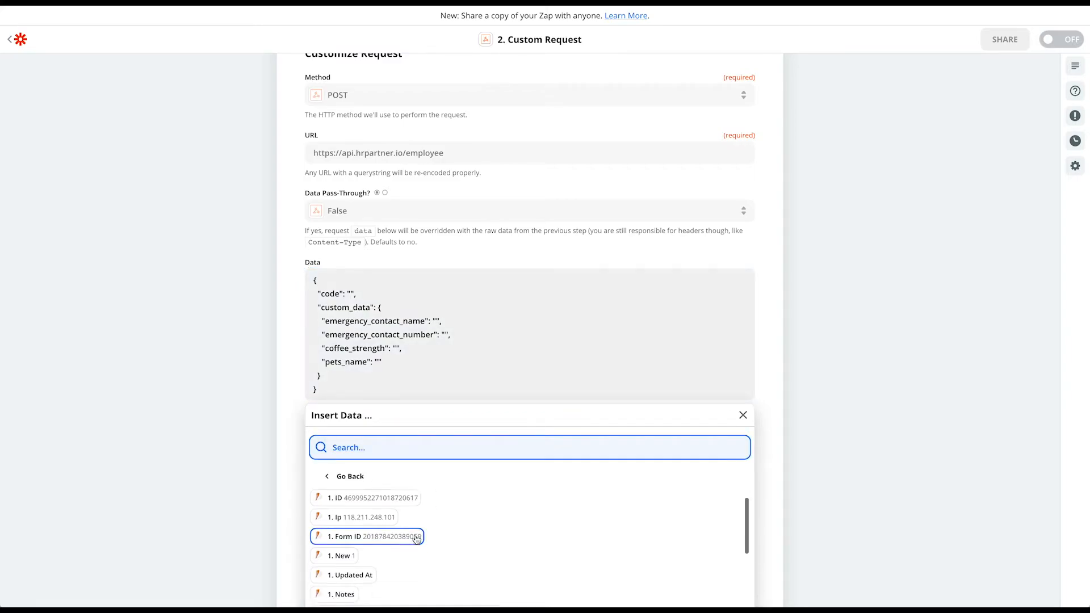
scroll(408, 542, "down", 3)
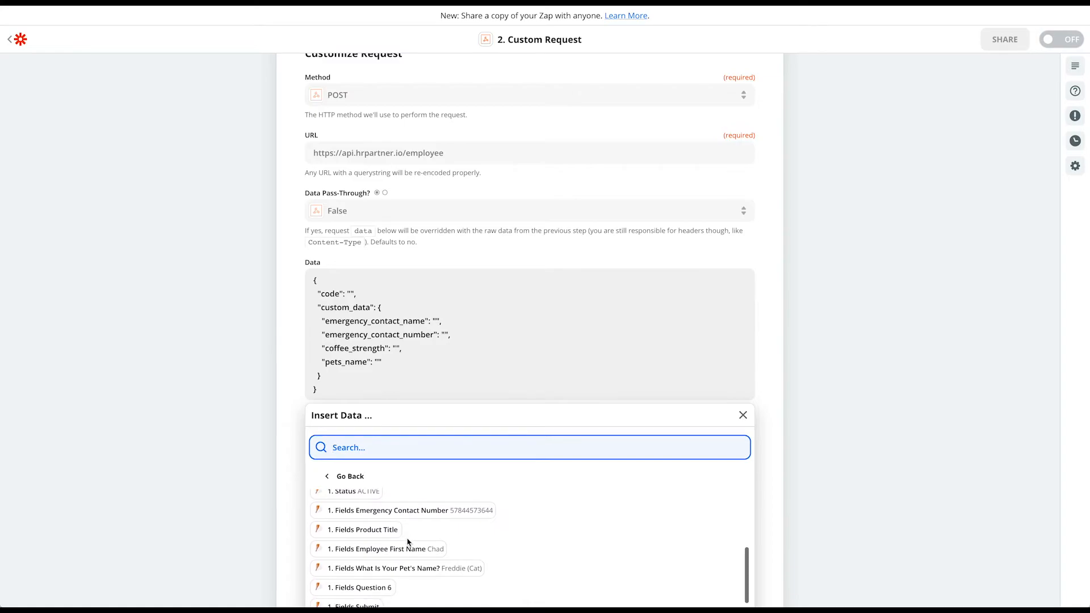
scroll(408, 543, "down", 8)
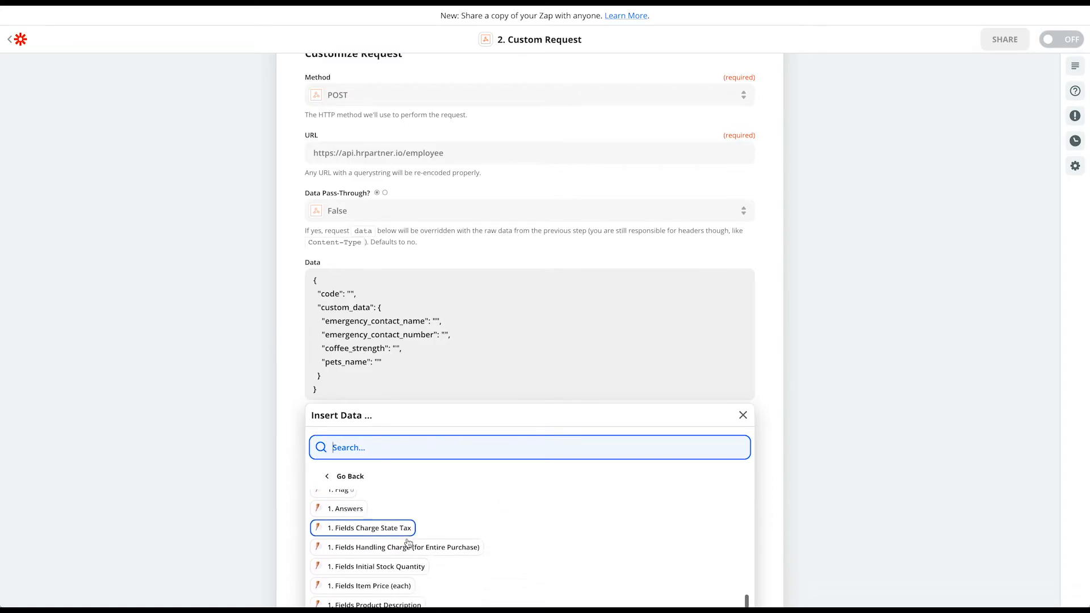
scroll(409, 542, "down", 5)
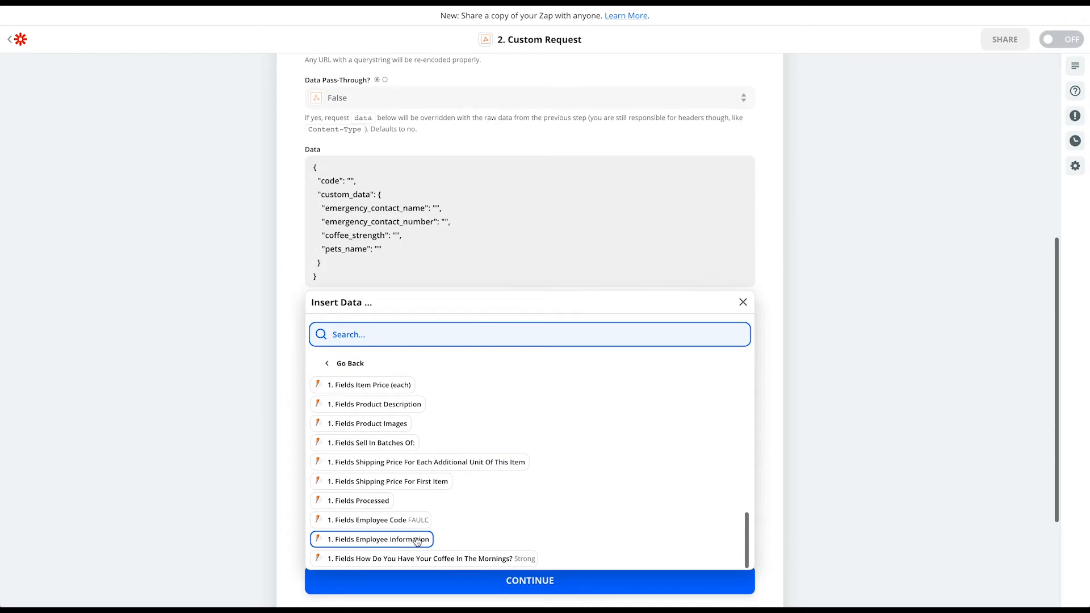
left_click(389, 524)
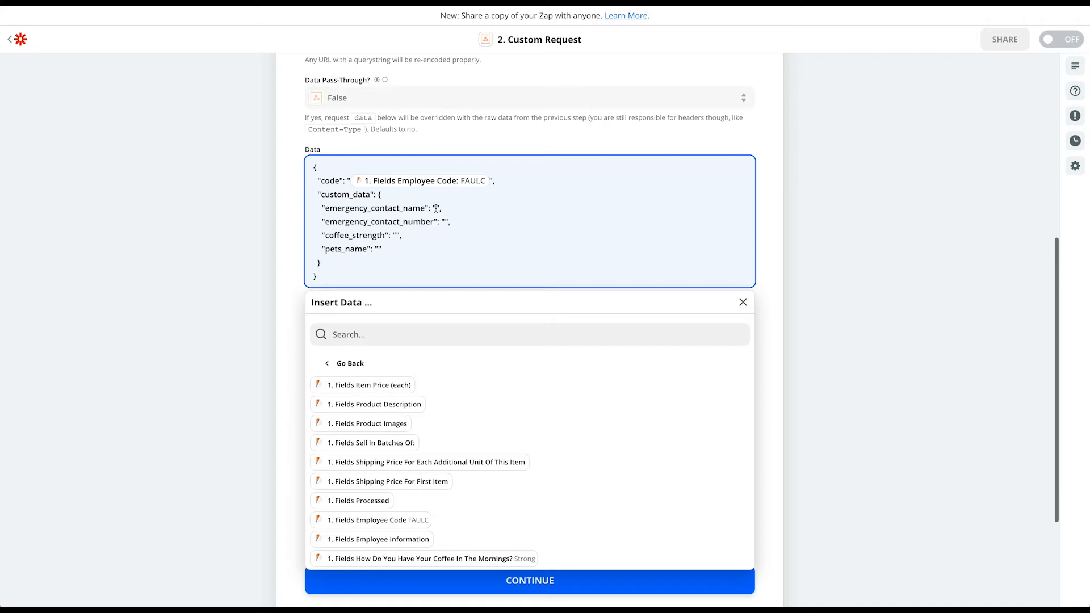
Map the emergency contact name and number values to their JotForm answers
scroll(430, 507, "up", 2)
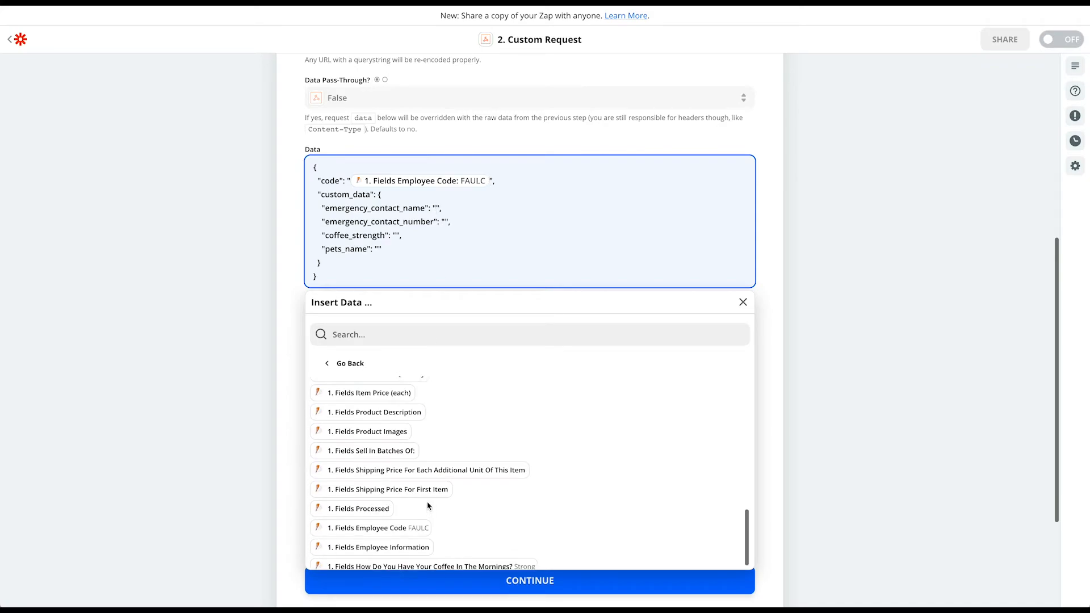
scroll(430, 505, "up", 4)
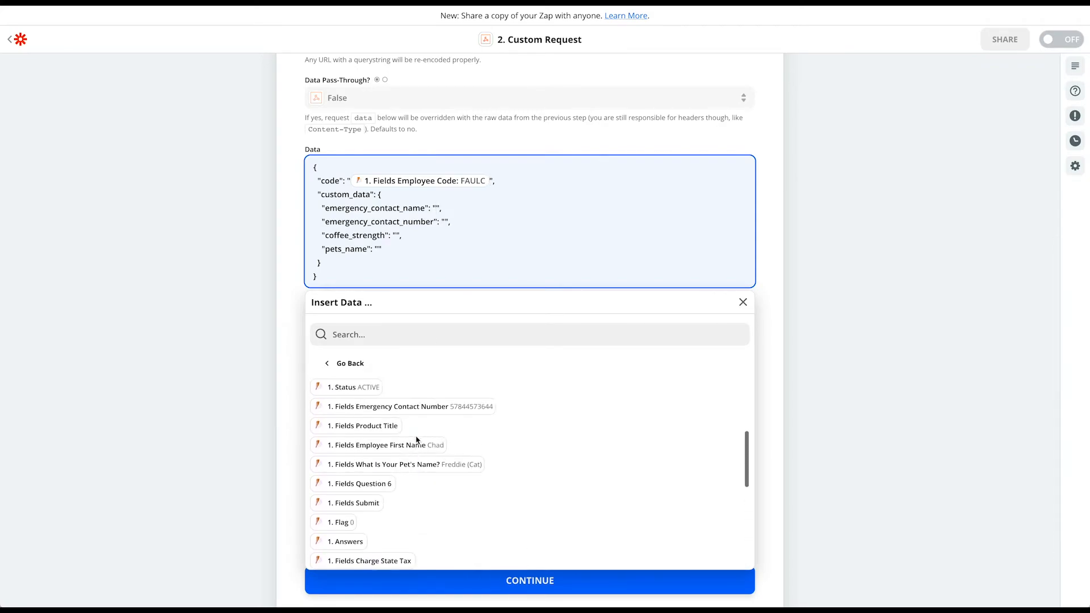
scroll(417, 449, "up", 1)
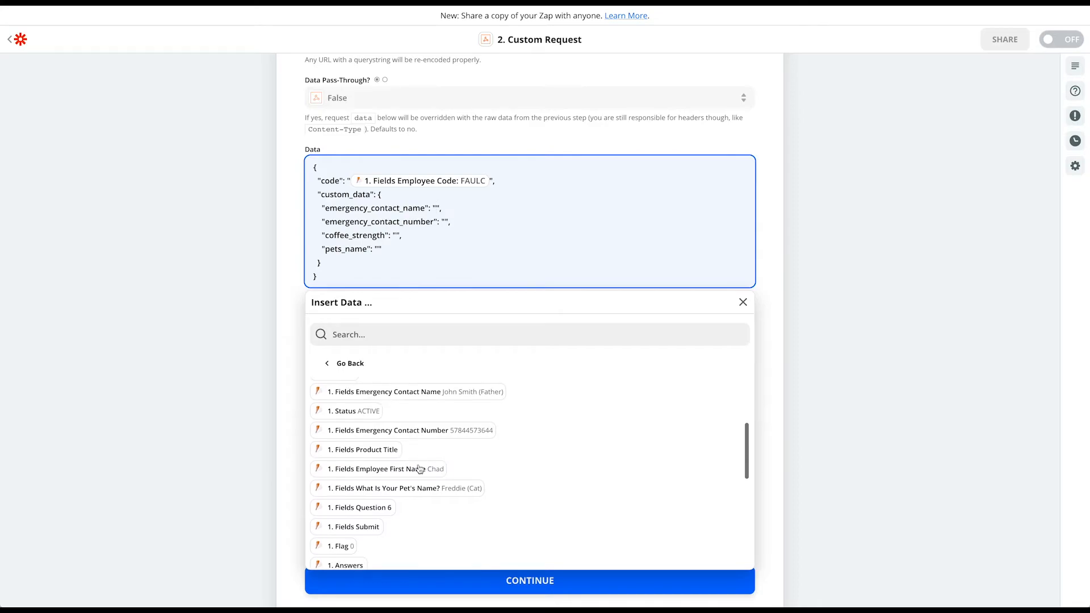
left_click(413, 401)
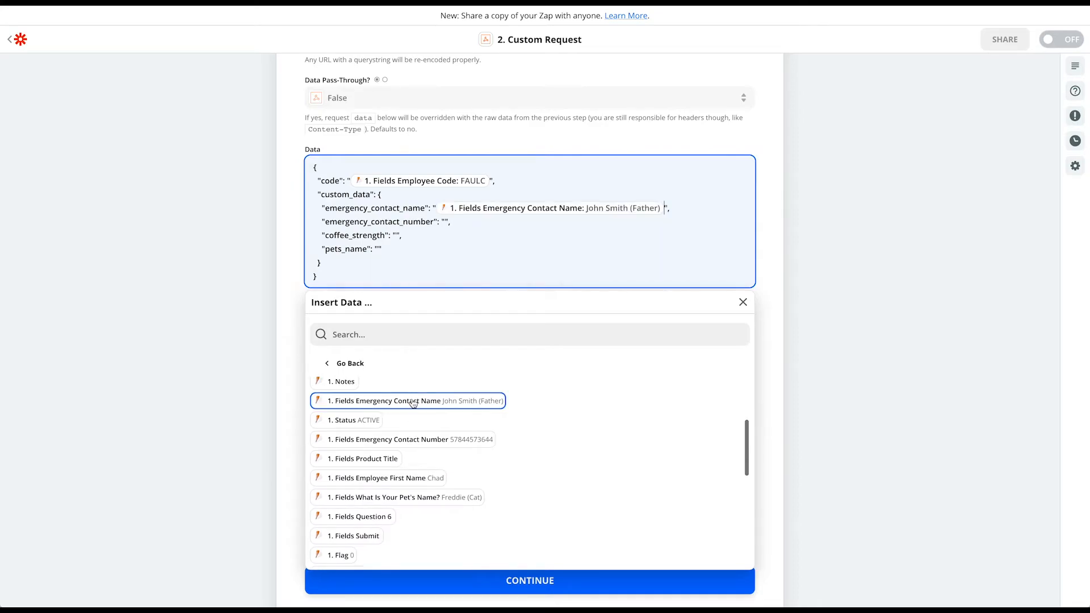
left_click(445, 222)
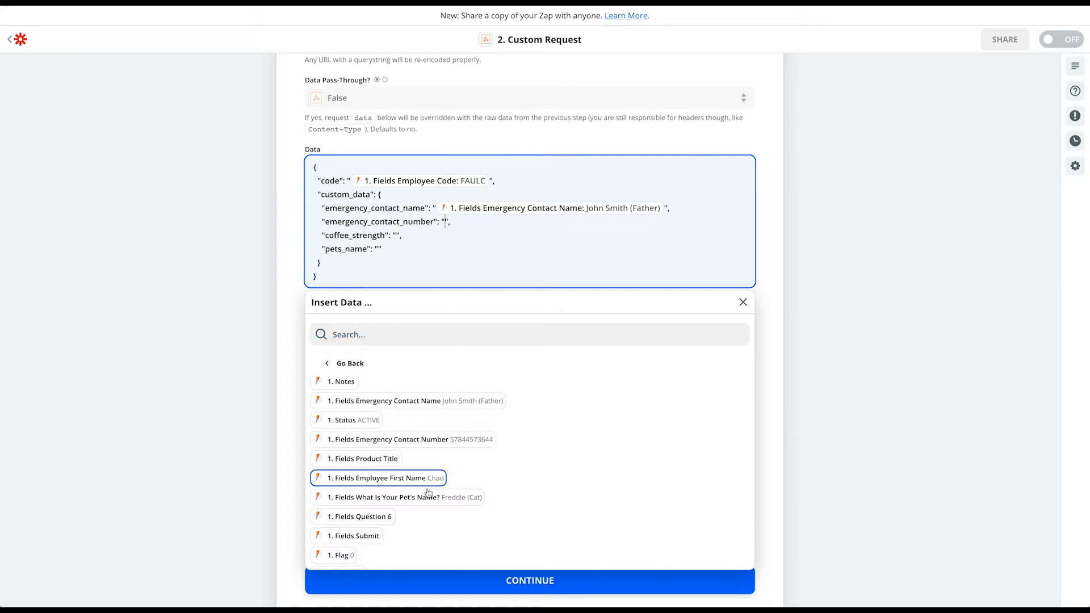
left_click(433, 440)
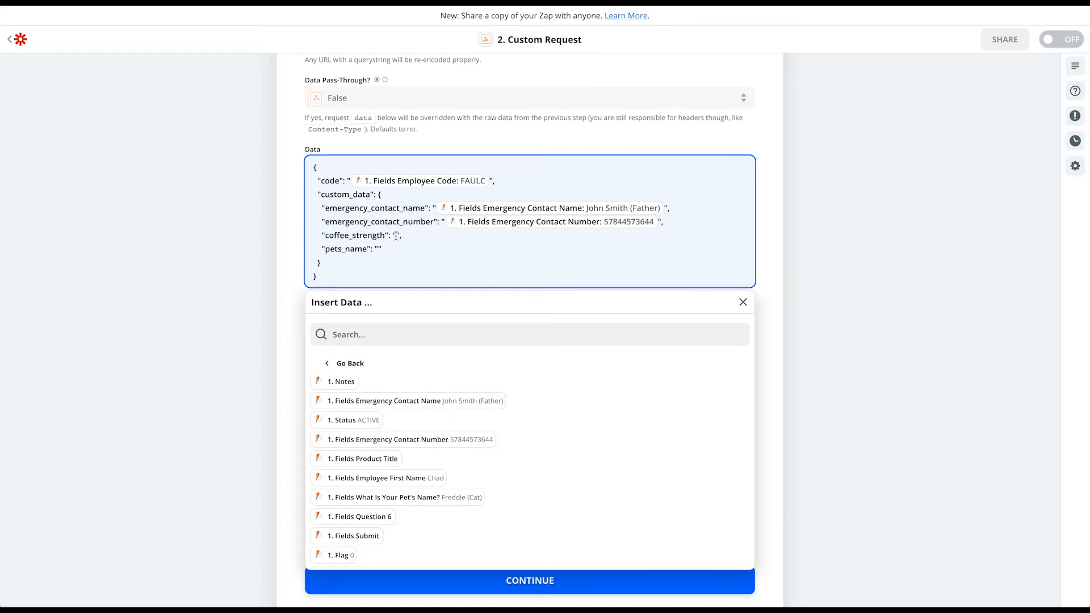
Map coffee_strength and pets_name to the JotForm coffee and pet's name answers
scroll(485, 478, "up", 3)
scroll(470, 468, "down", 10)
scroll(470, 468, "down", 4)
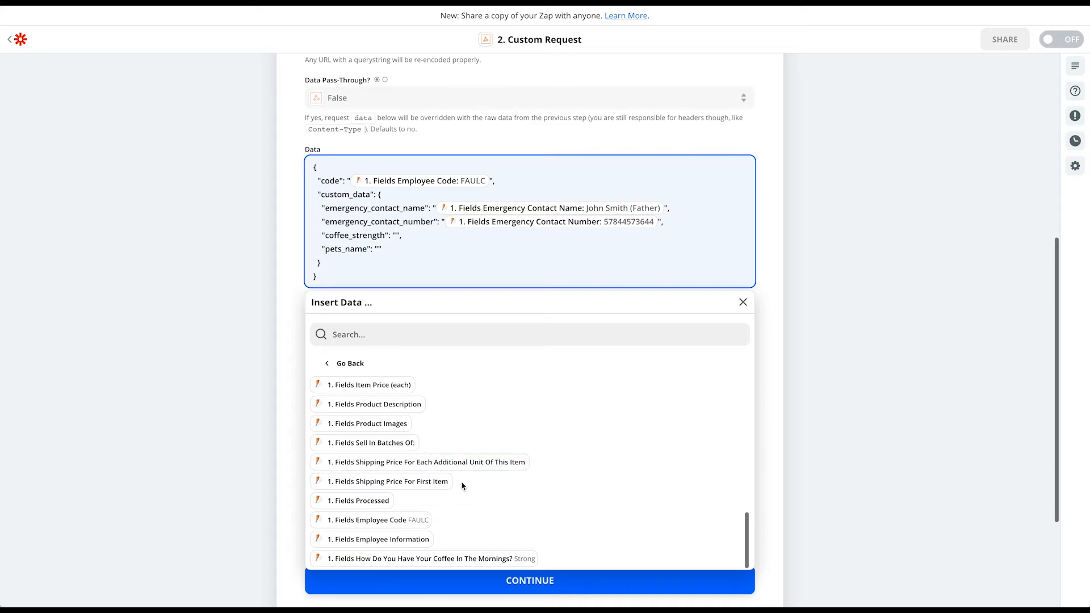
left_click(447, 558)
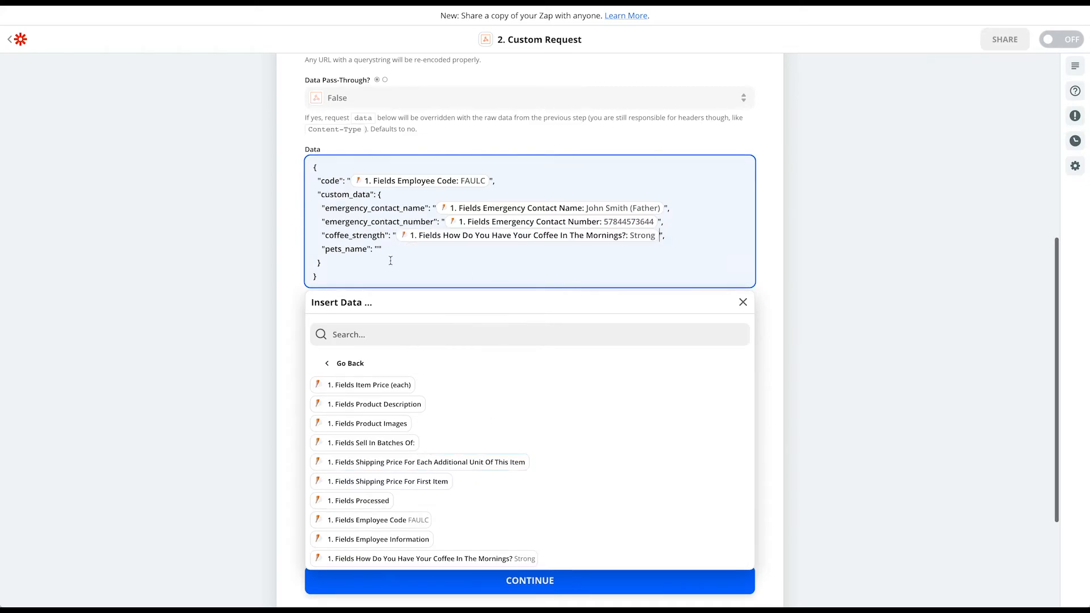
scroll(423, 440, "up", 4)
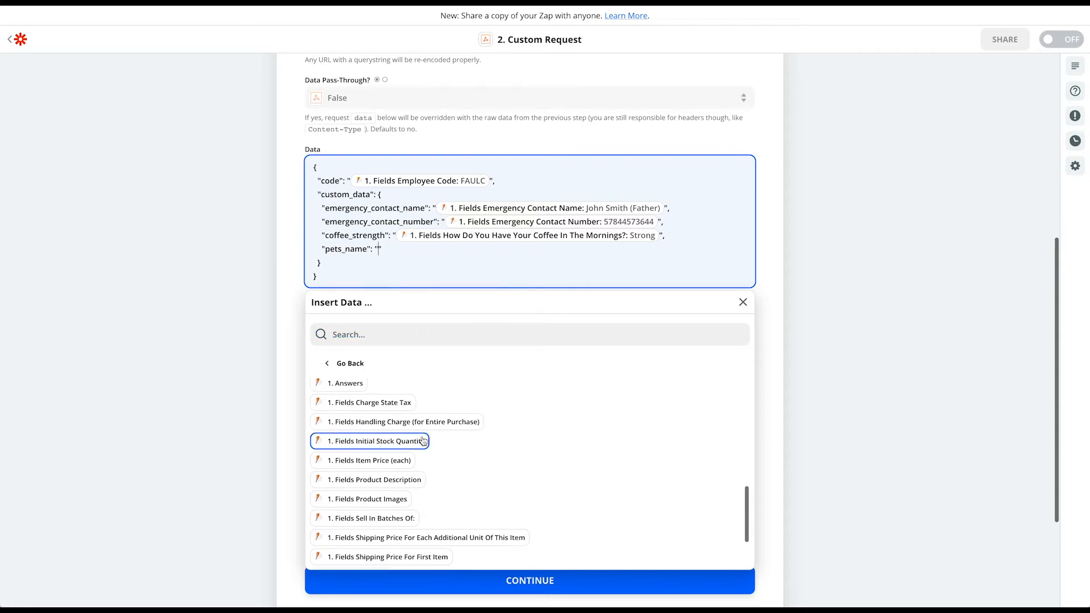
scroll(423, 440, "up", 1)
left_click(424, 457)
scroll(479, 260, "up", 1)
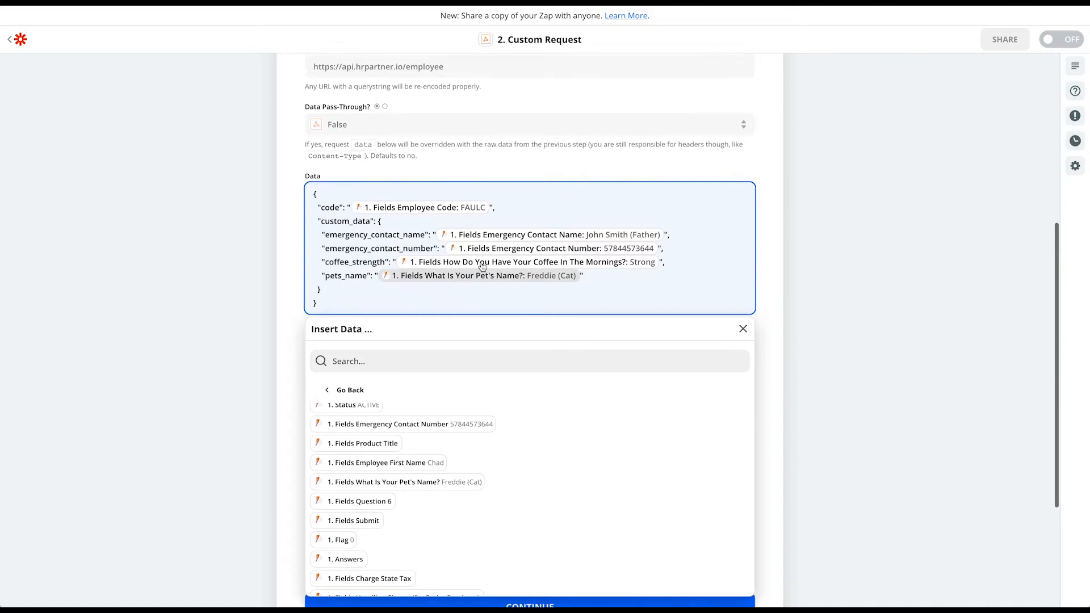
left_click(294, 350)
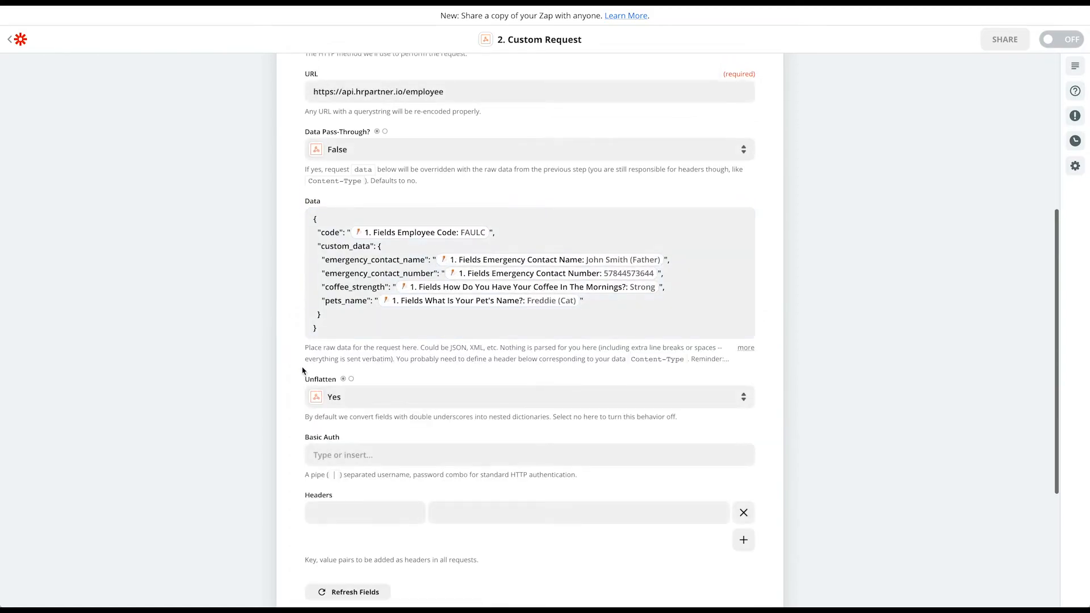
left_click(501, 224)
scroll(302, 339, "down", 2)
scroll(299, 340, "down", 2)
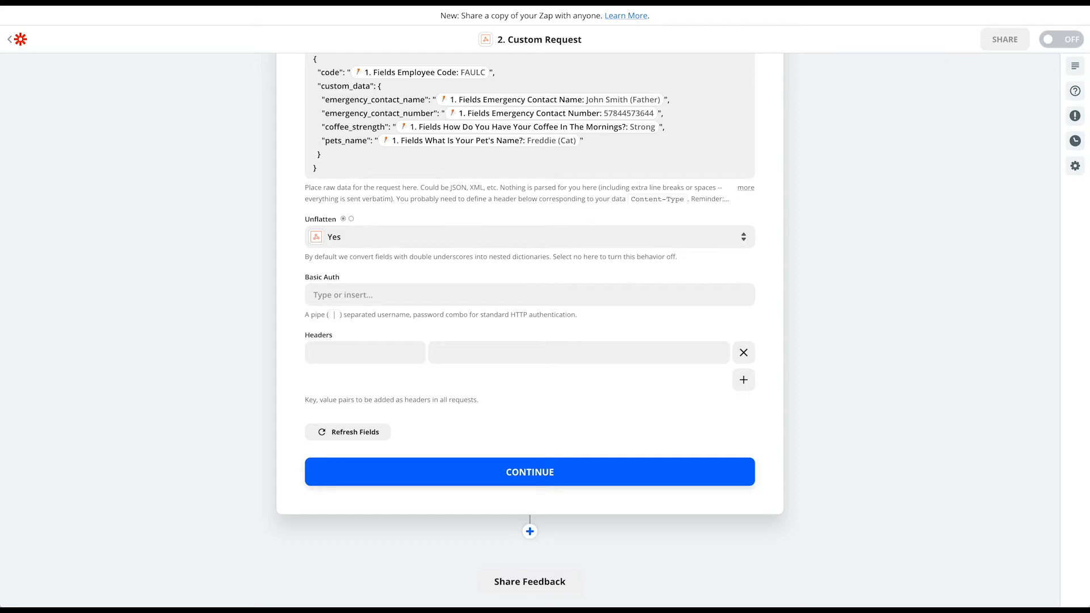
Add an x-api-key header and paste the HR Partner API key as its value
left_click(327, 351)
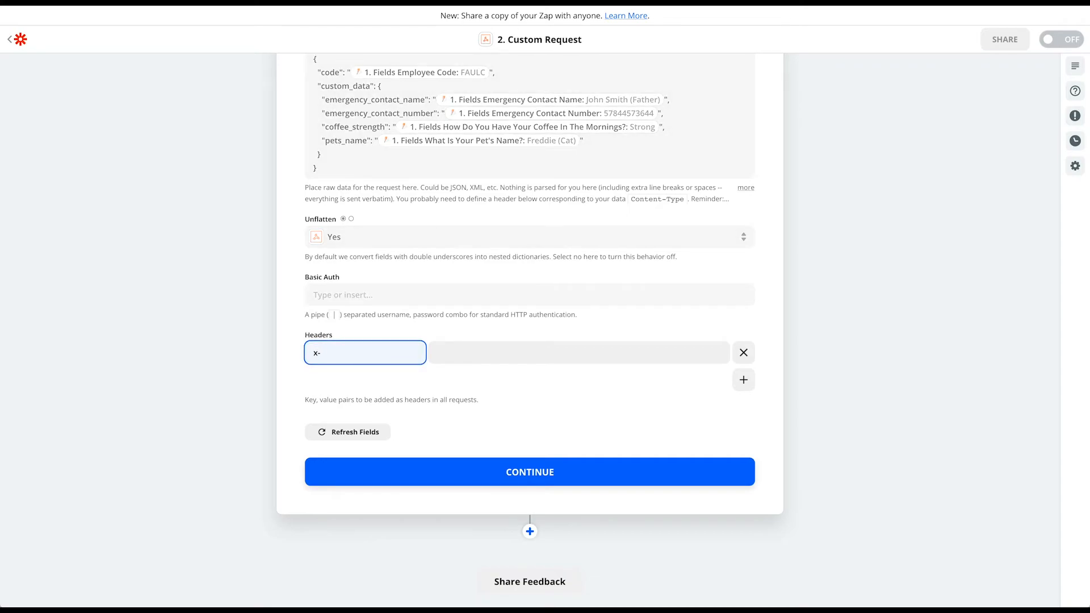
type("x-api-key")
left_click(491, 353)
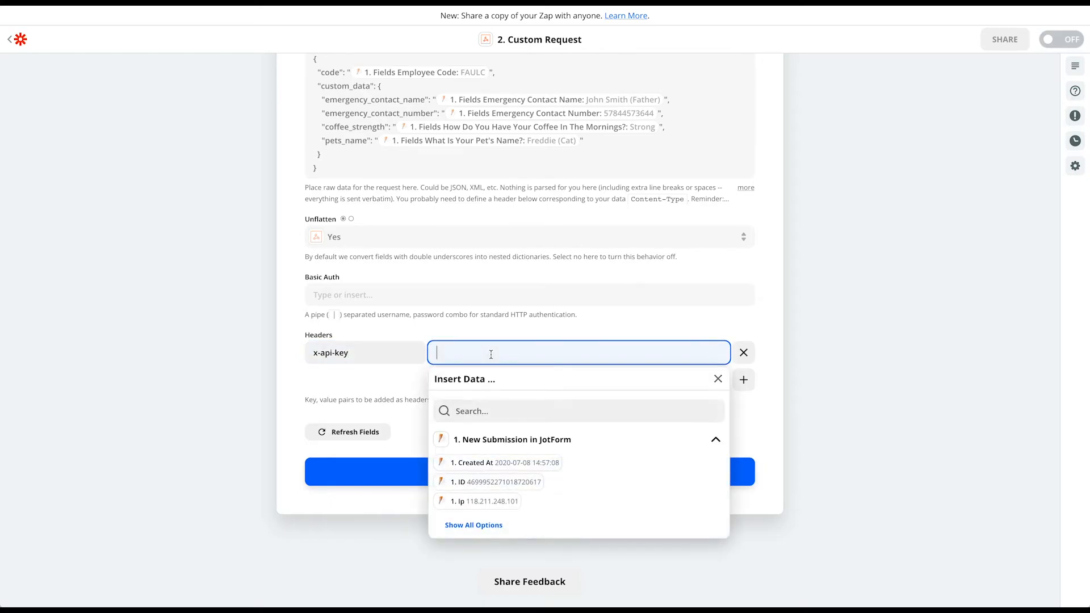
key("ctrl+v")
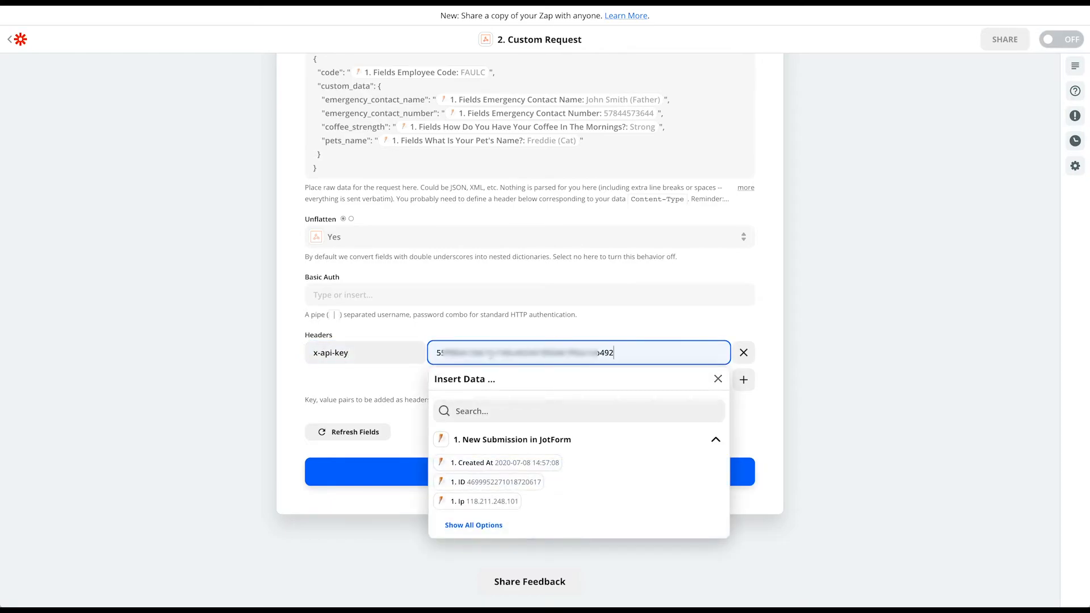
left_click(568, 331)
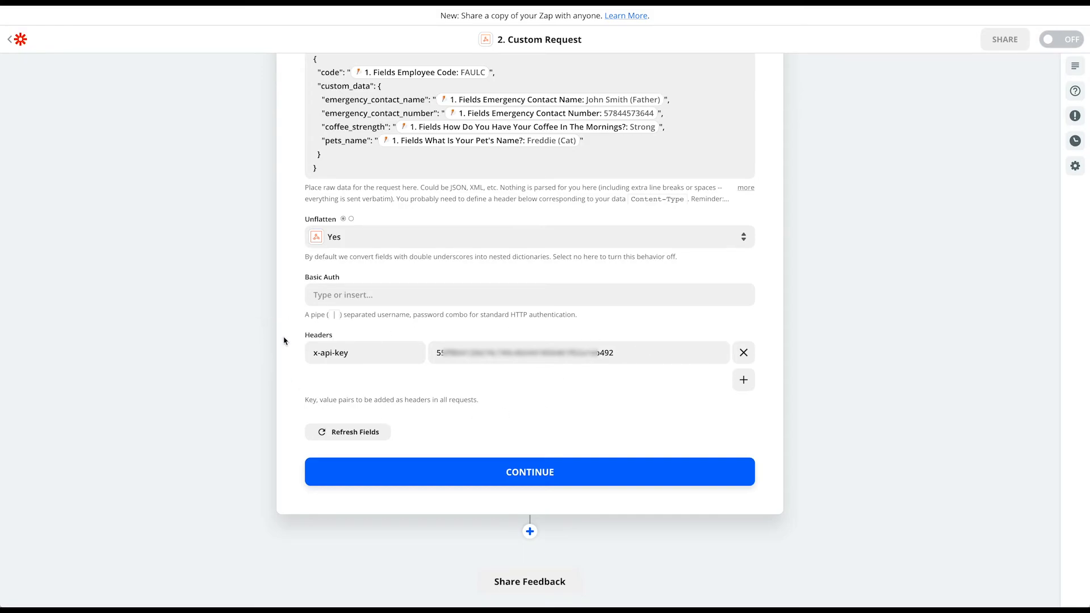
Send the test request to HR Partner, switch the zap ON, and go back to the zaps list
left_click(532, 474)
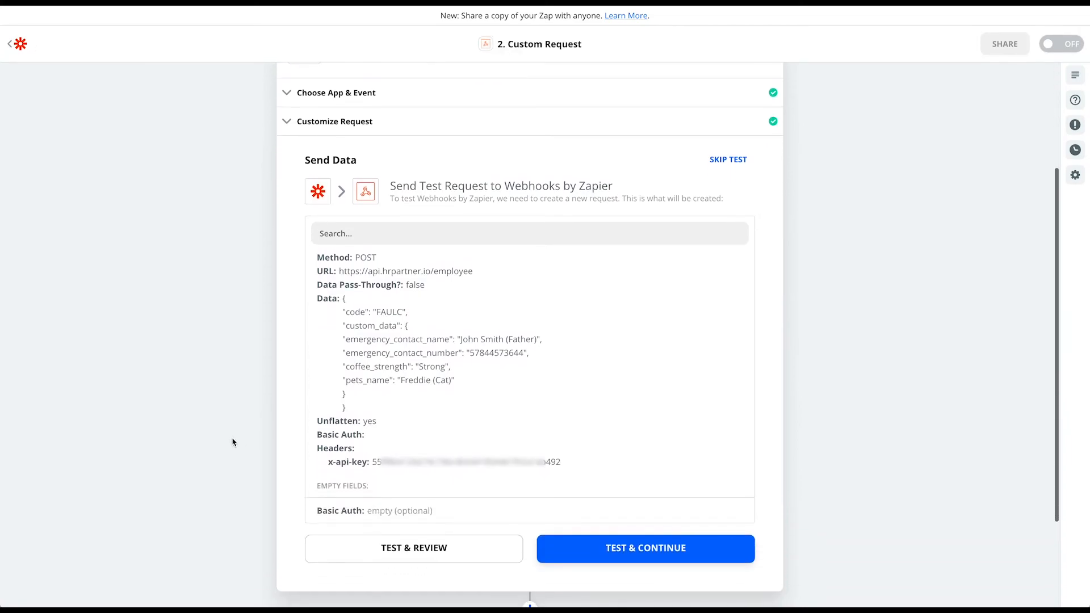
left_click(647, 522)
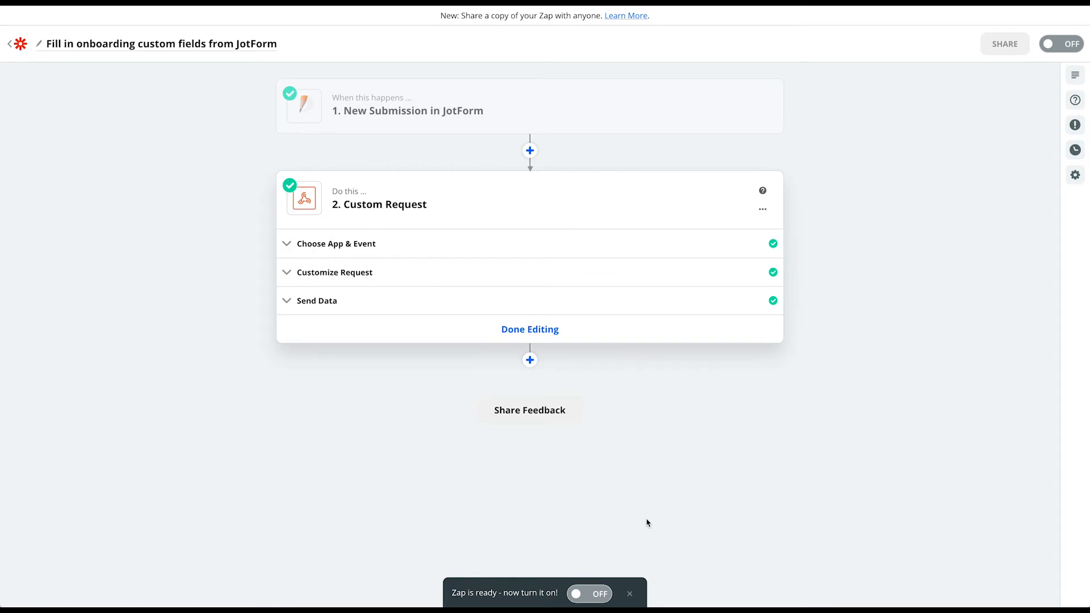
left_click(591, 595)
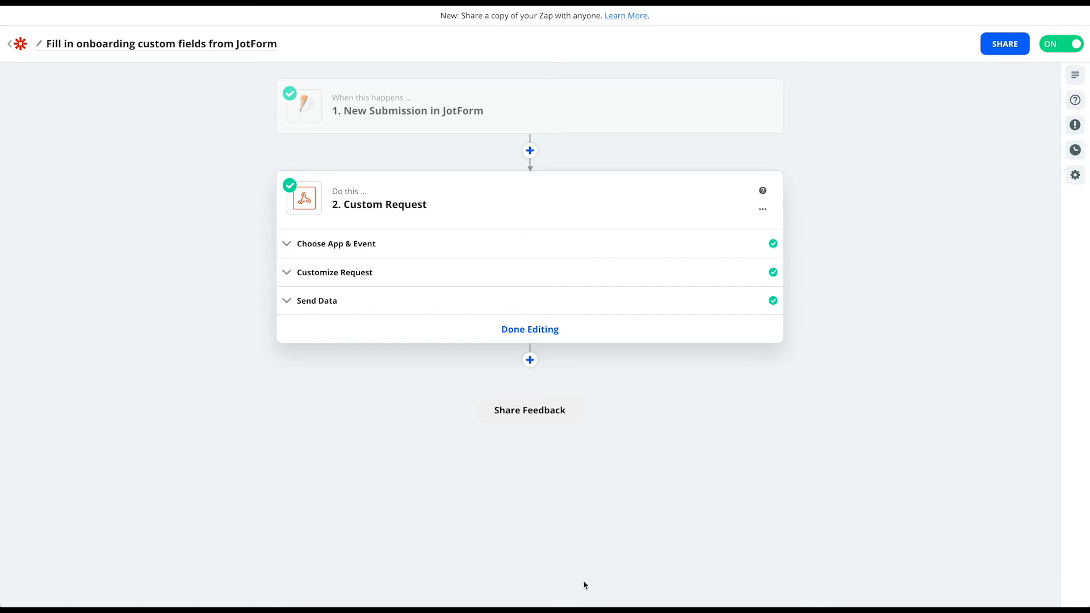
left_click(19, 44)
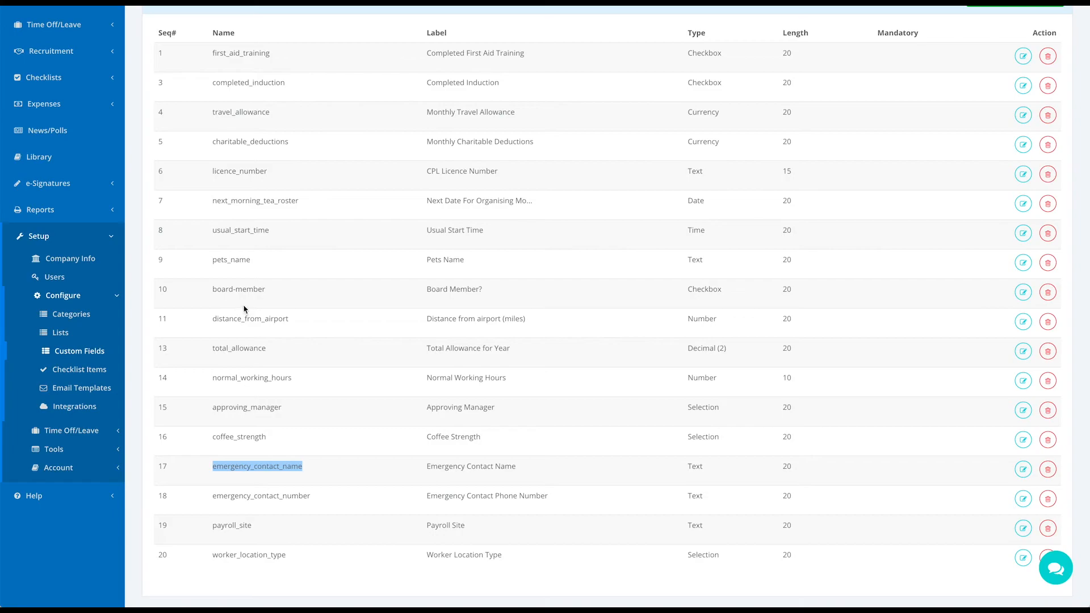
Open Checklists > Employee Checklists and start assigning the Onboarding checklist template
scroll(245, 309, "up", 2)
left_click(52, 200)
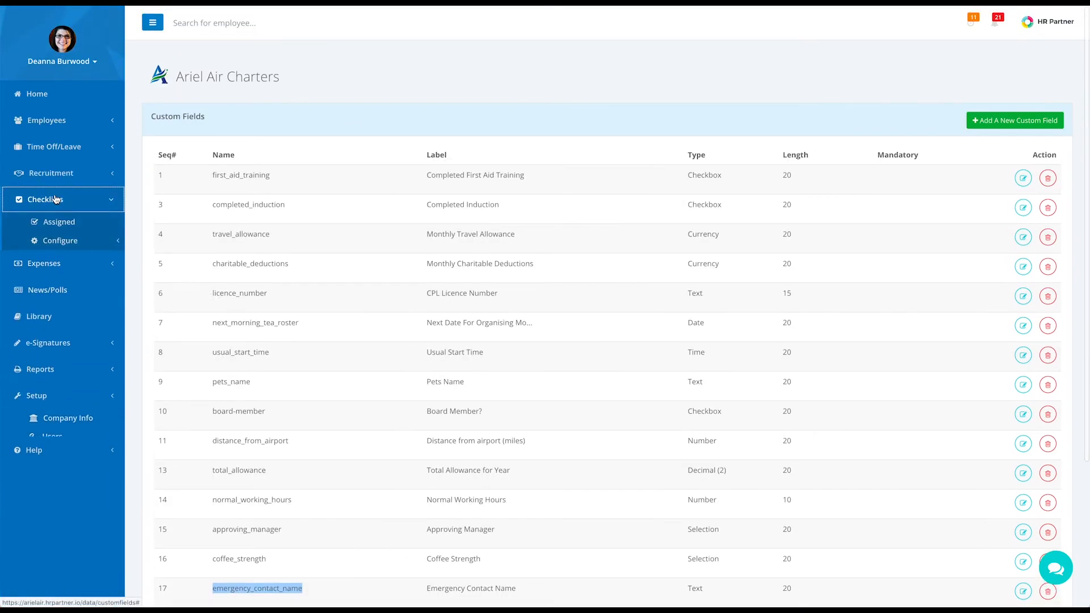
left_click(61, 223)
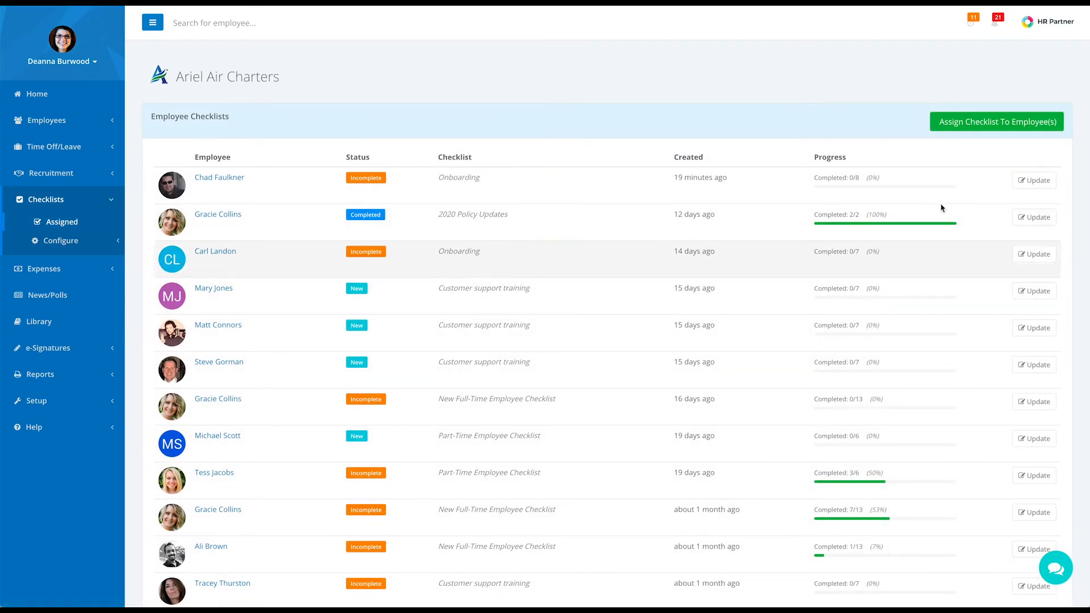
left_click(992, 121)
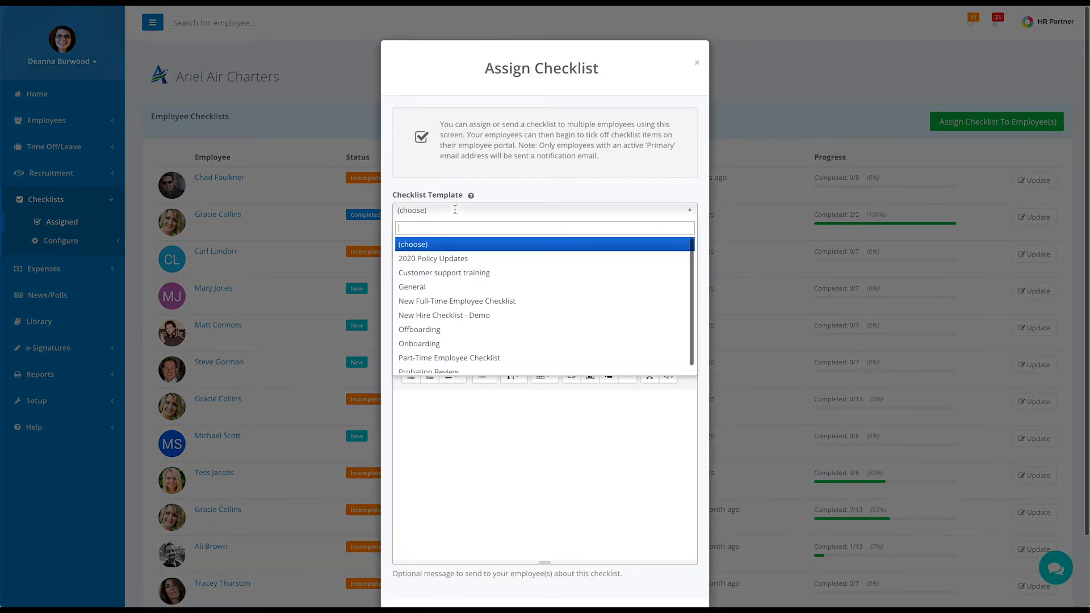
left_click(427, 343)
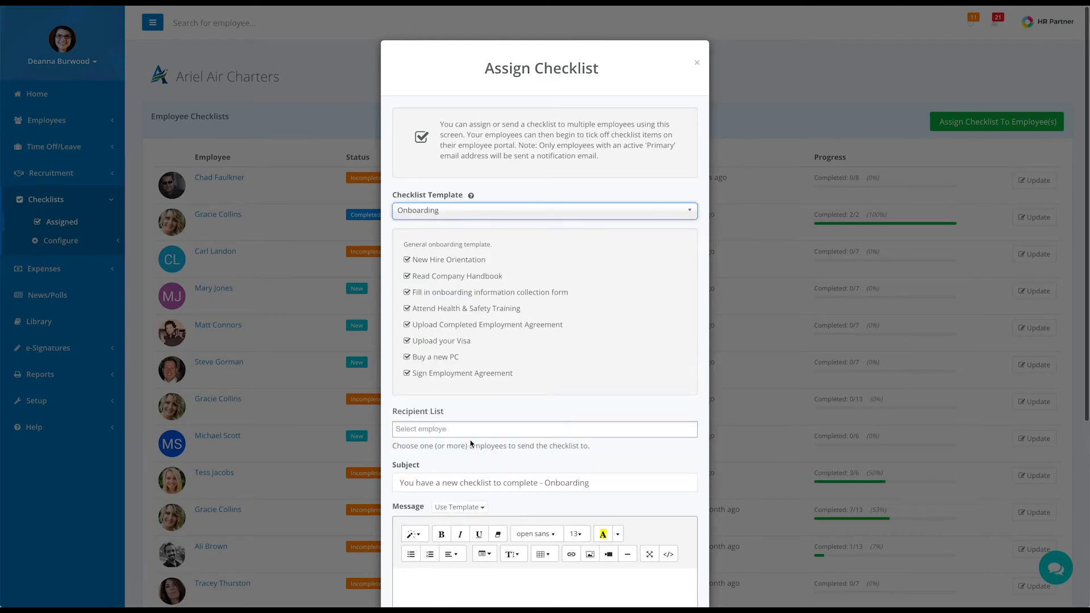
Add the new hire as recipient, use the Onboarding Welcome Message template, and assign the checklist
scroll(471, 444, "down", 3)
left_click(478, 249)
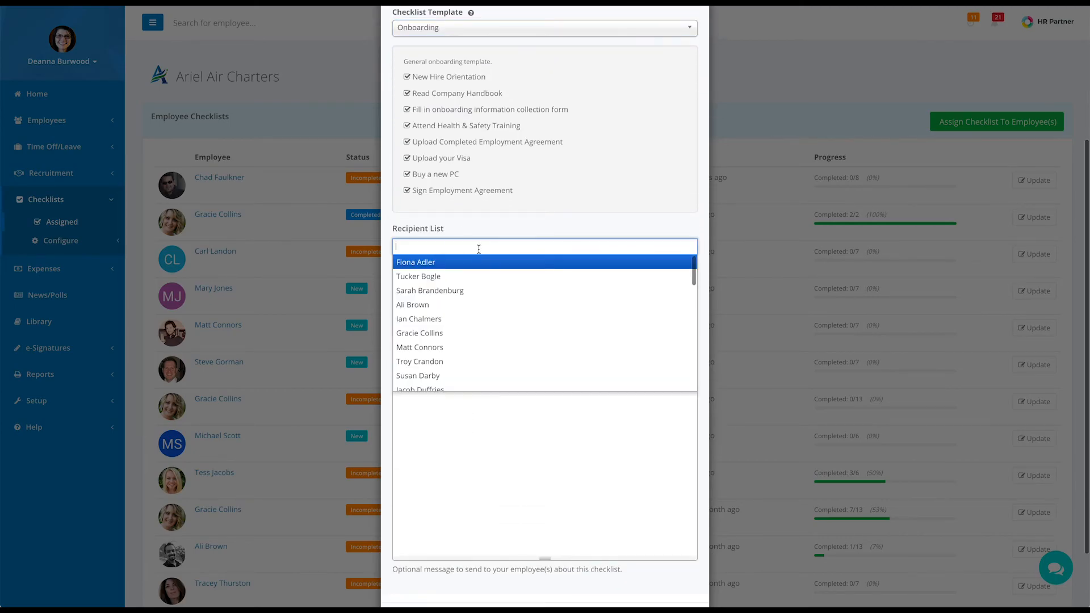
scroll(451, 311, "down", 5)
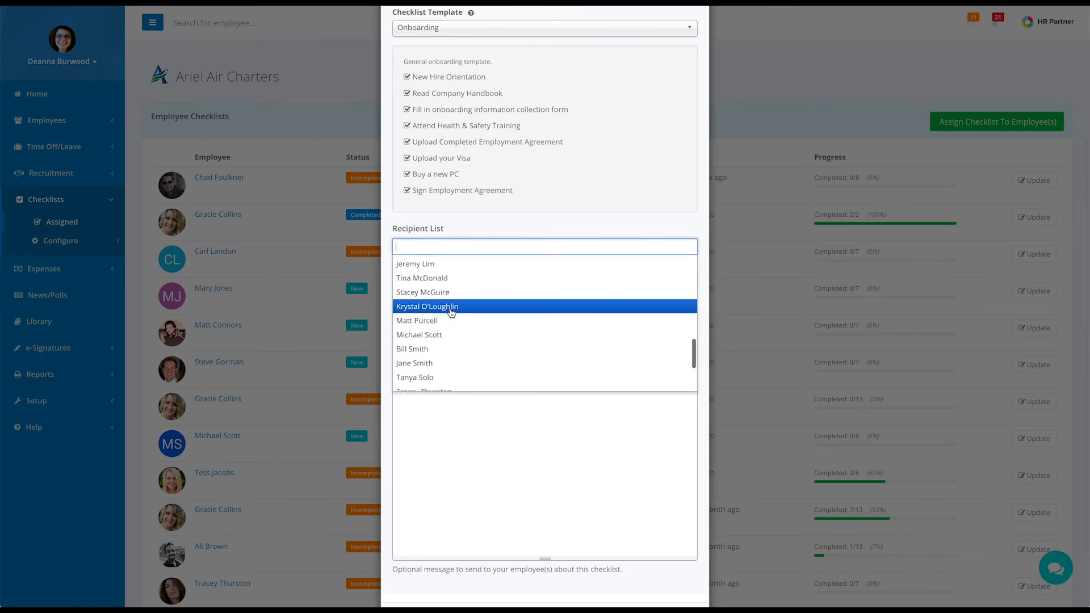
left_click(457, 321)
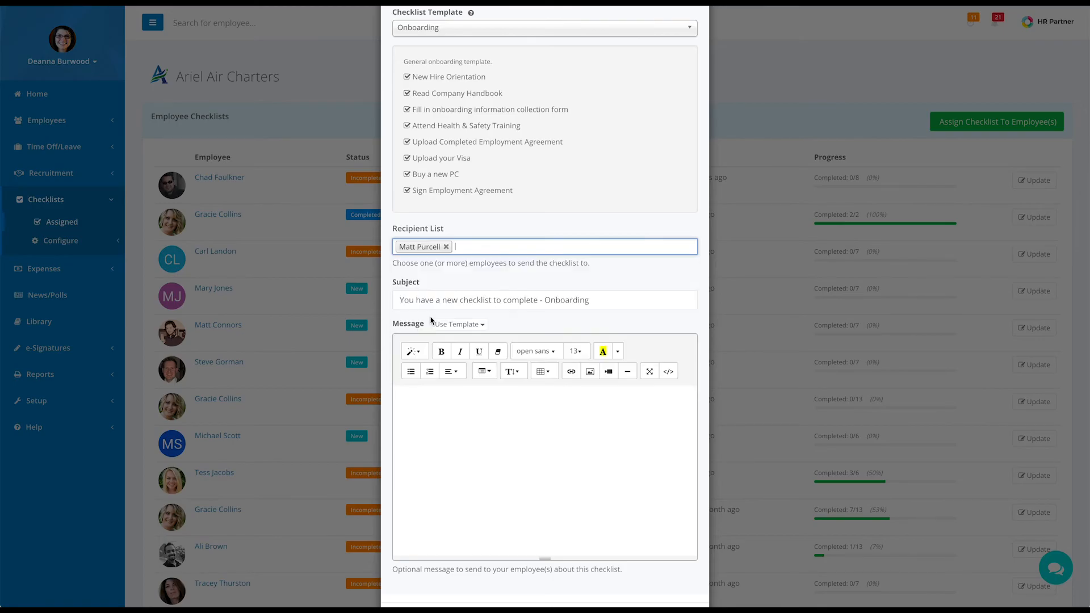
left_click(461, 326)
left_click(479, 343)
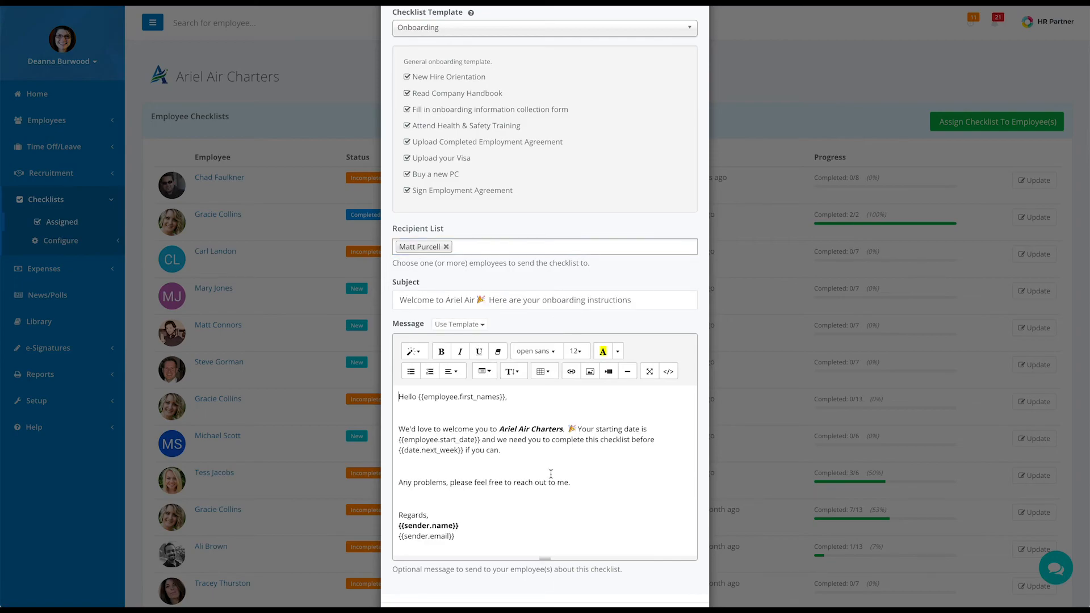
scroll(539, 492, "down", 2)
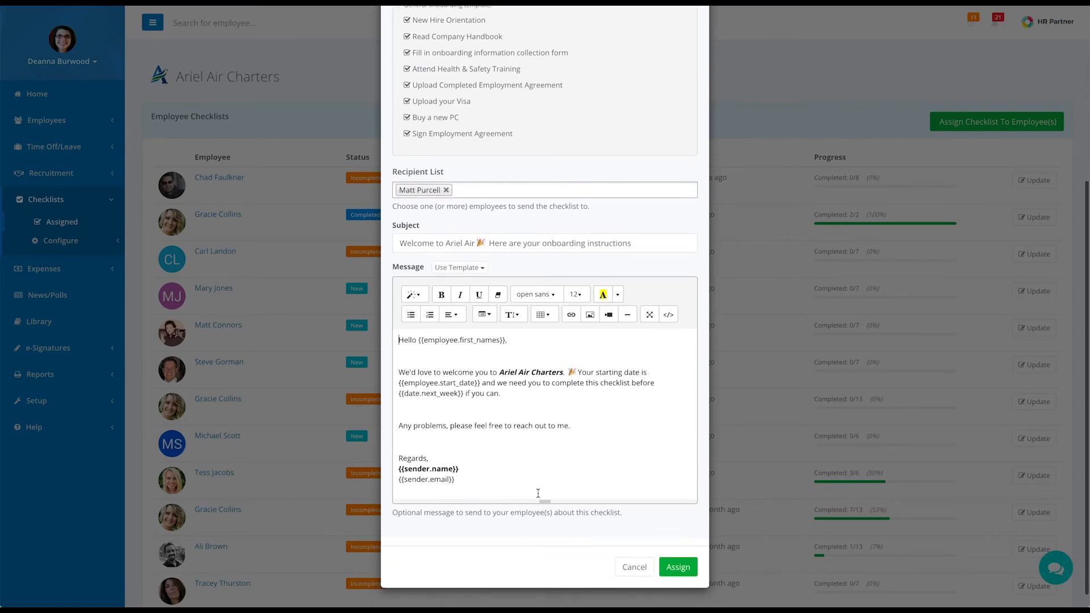
left_click(673, 565)
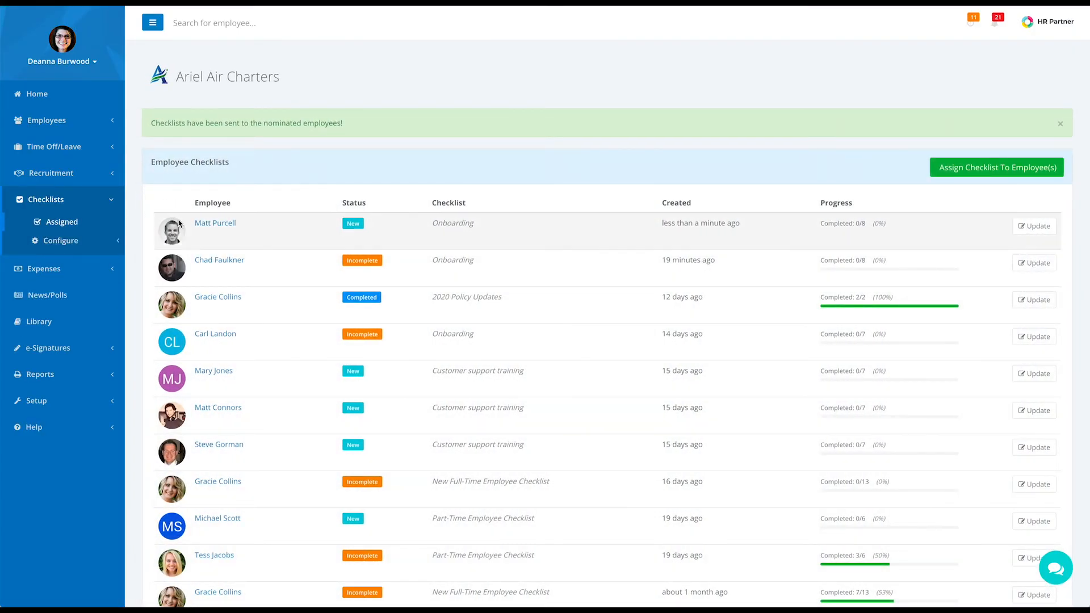
From the new hire's Onboarding checklist, open the 'Fill in onboarding information collection form' link
left_click(1044, 226)
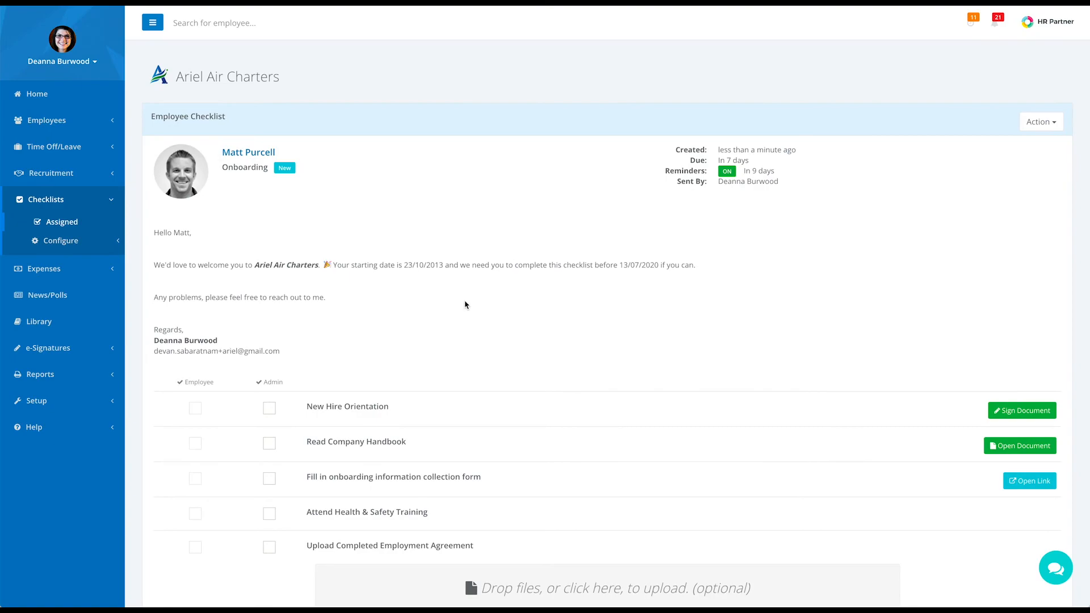
scroll(464, 304, "down", 2)
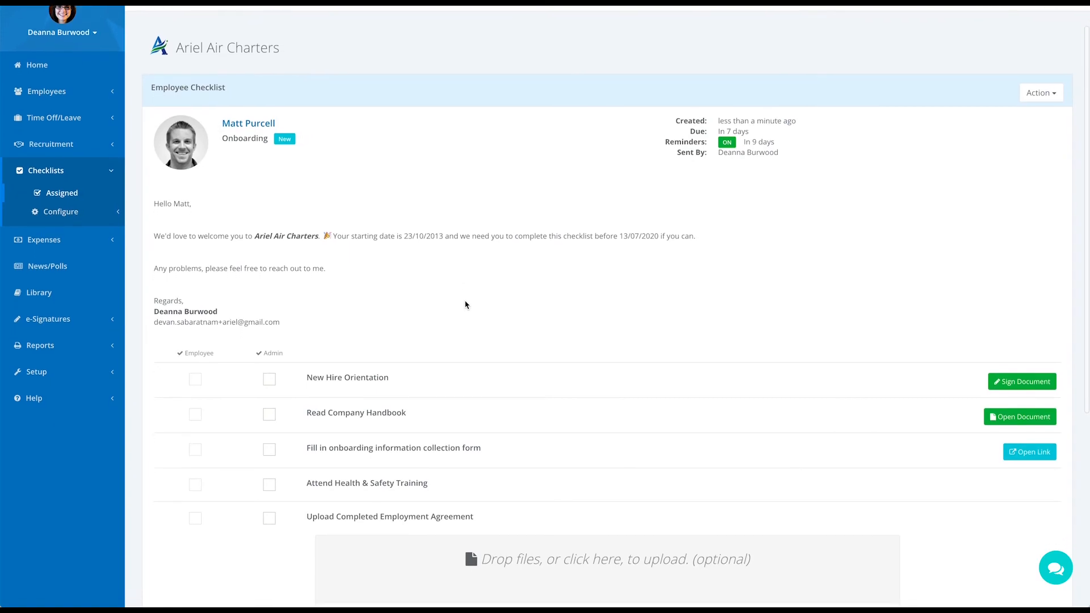
scroll(465, 306, "down", 2)
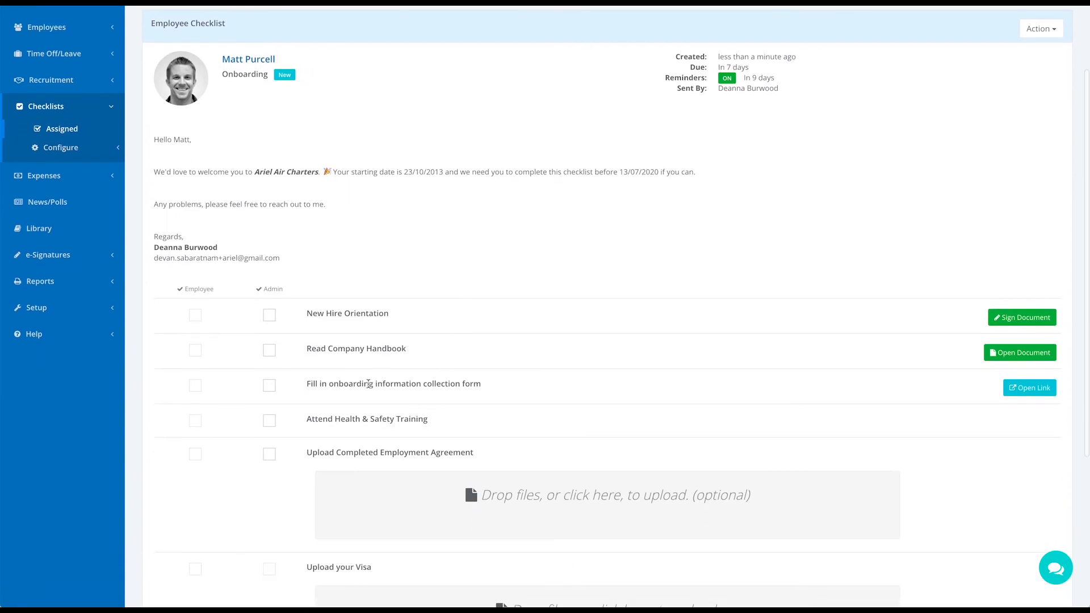
left_click_drag(309, 385, 474, 385)
triple_click(499, 385)
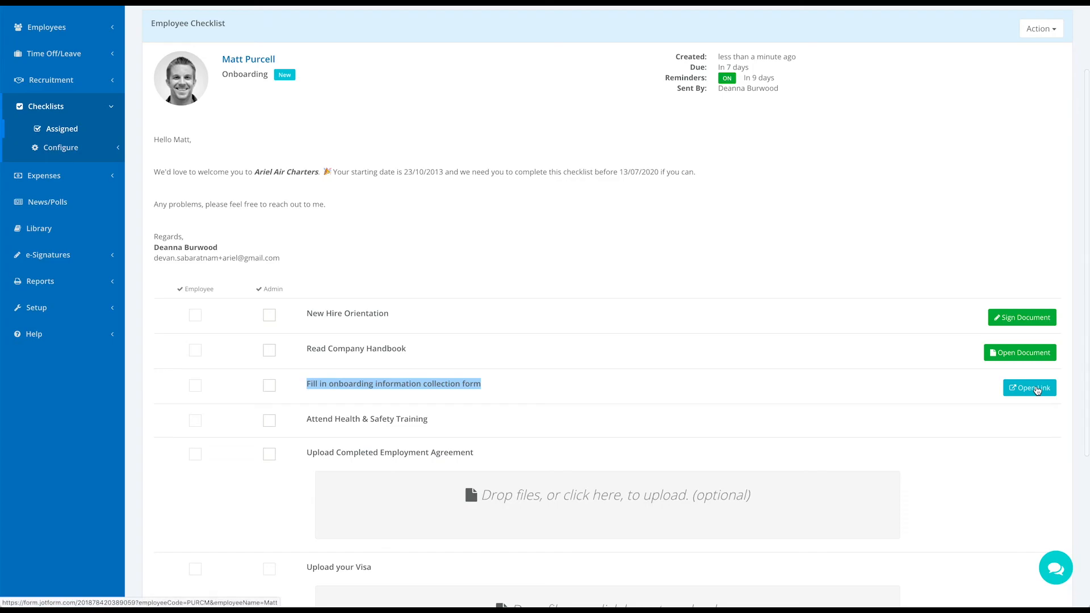
left_click(1031, 389)
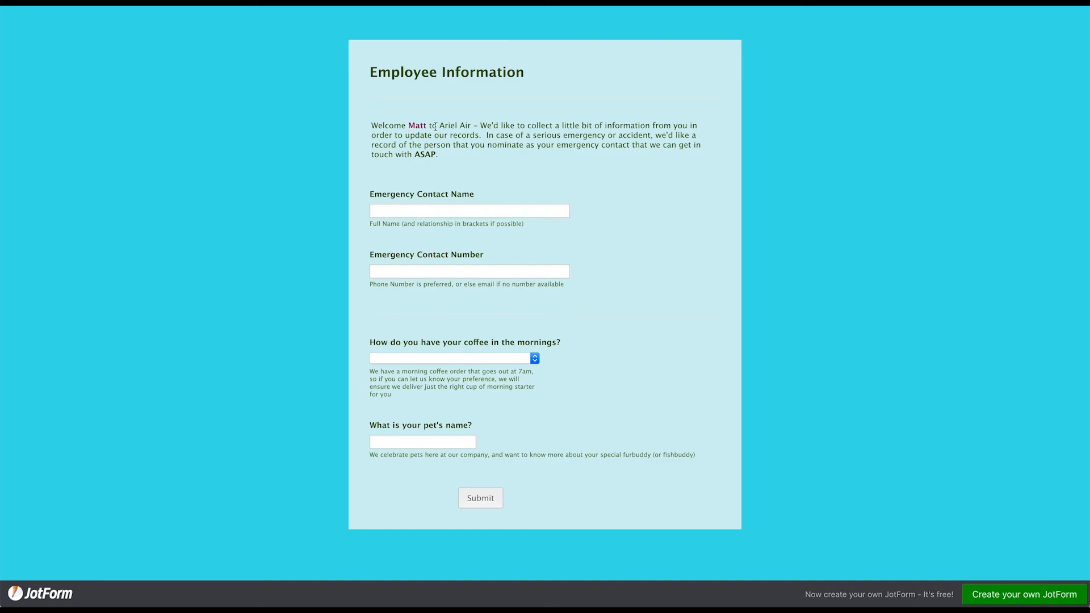
Enter the emergency contact's name and phone number
left_click(412, 212)
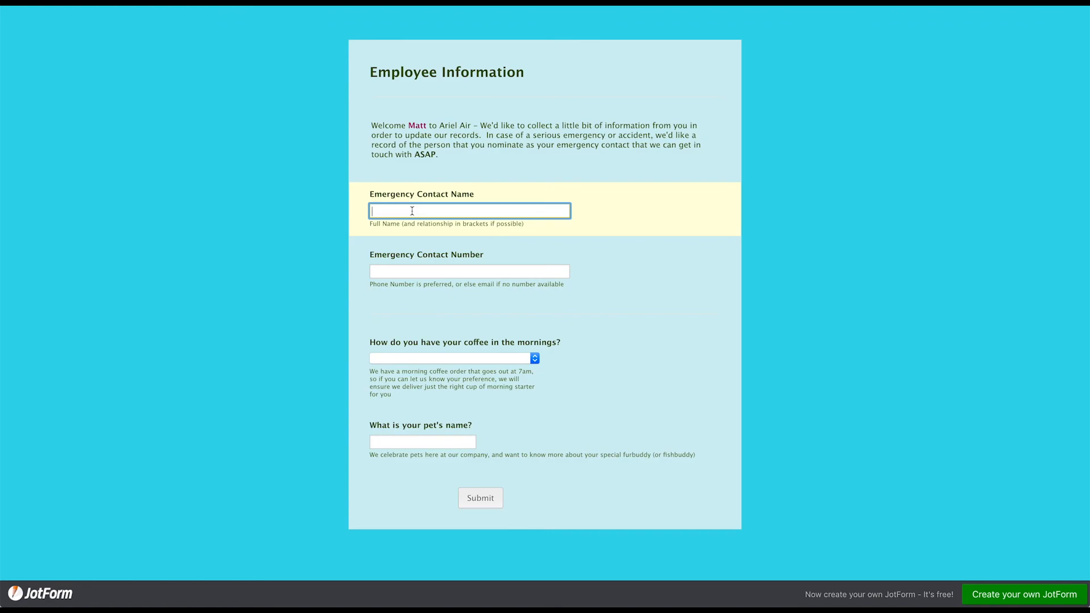
left_click(405, 268)
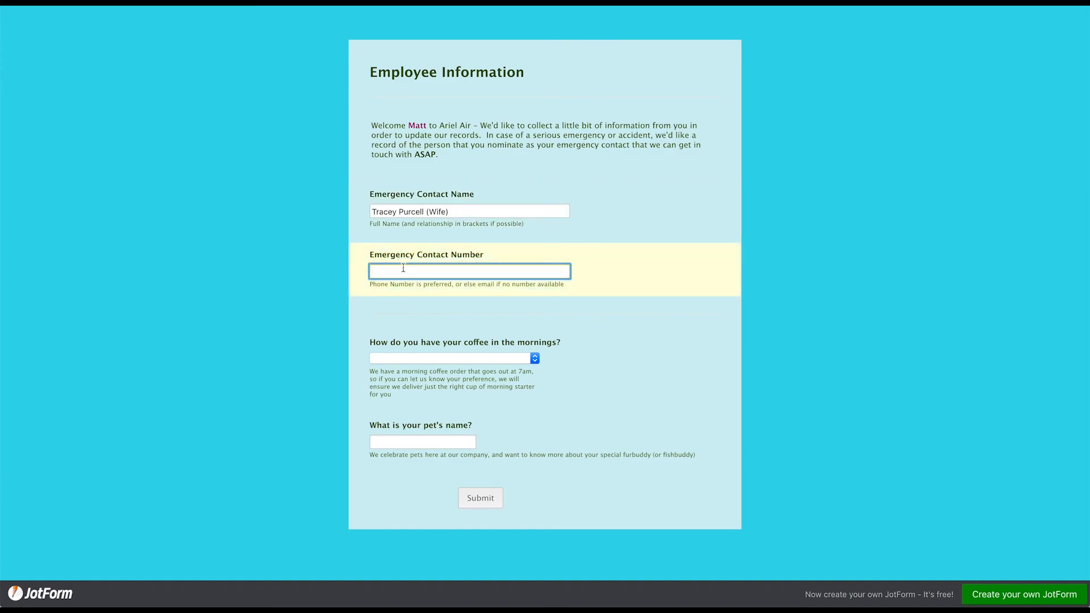
Choose Very Hot coffee, enter the pet's name Terrence, and submit the form
left_click(427, 359)
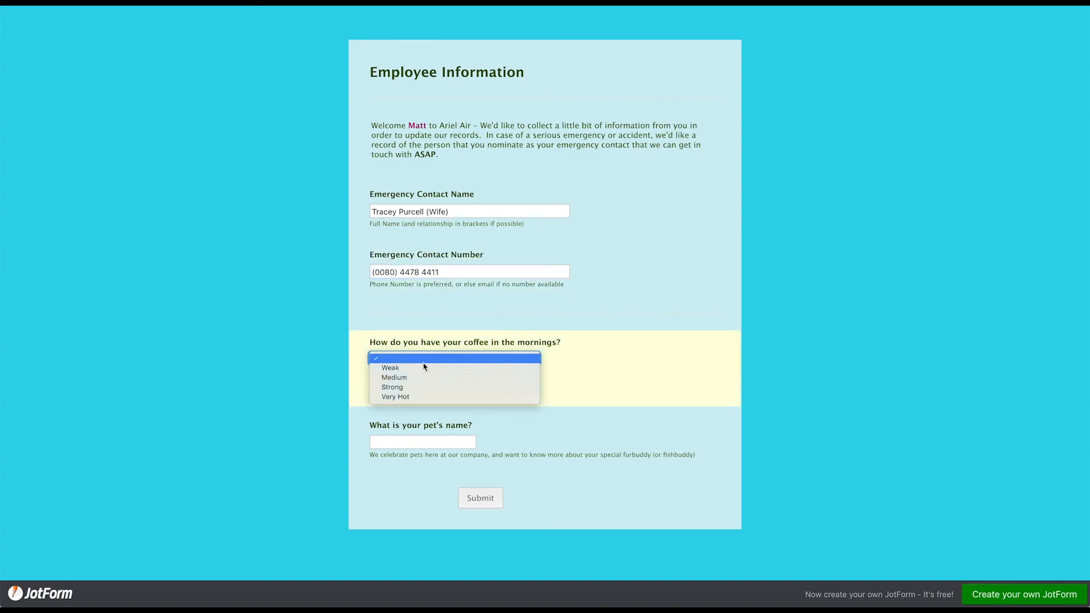
left_click(417, 397)
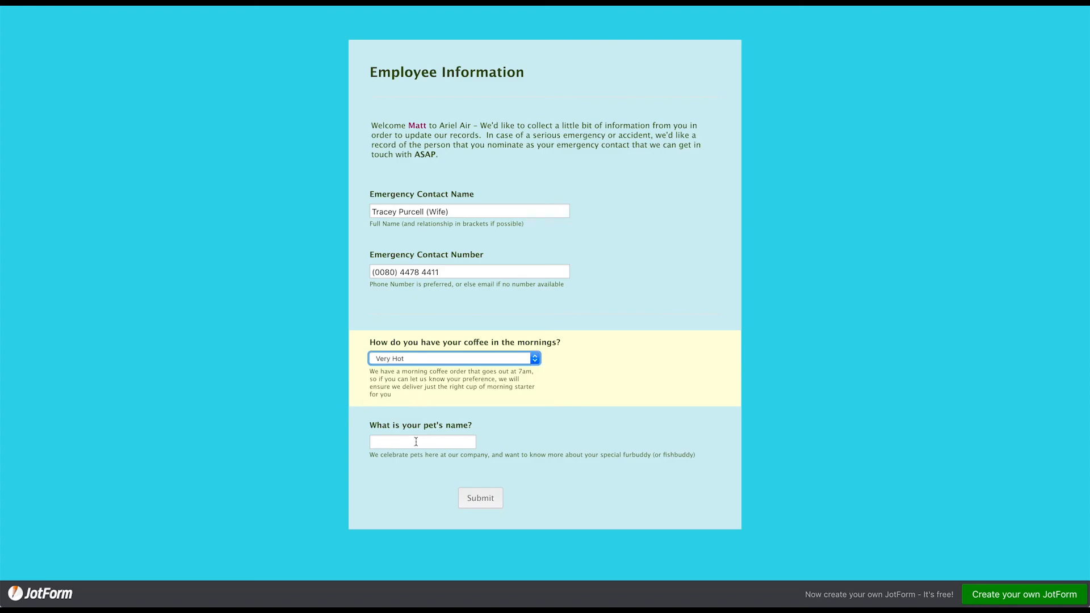
key("Tab")
type("Terre")
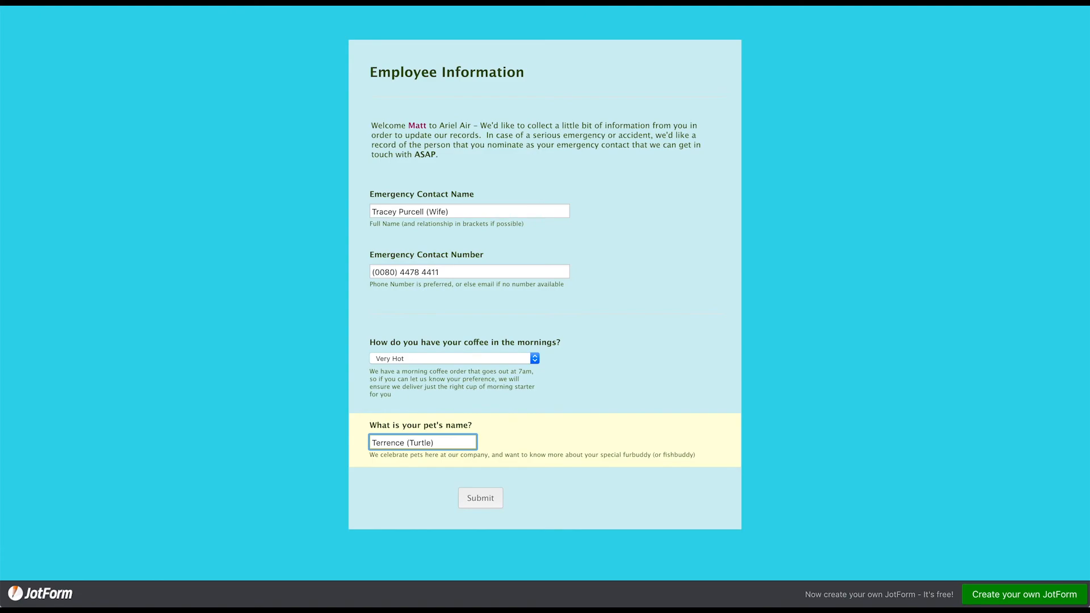
left_click(479, 499)
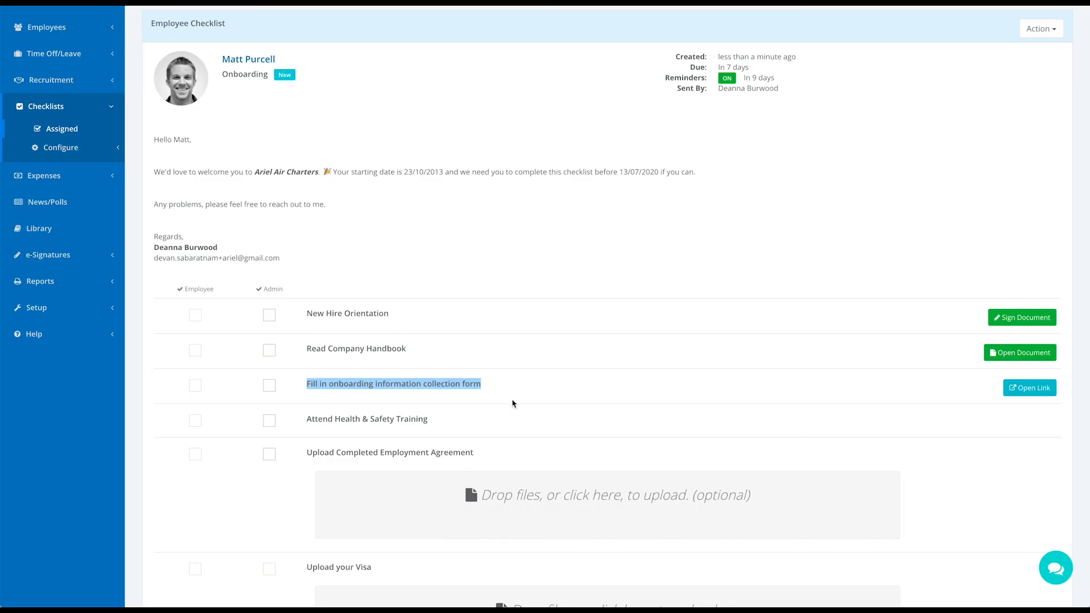
Run the Send Job Applicants To Google Sheet zap manually and close the run status report
left_click(539, 388)
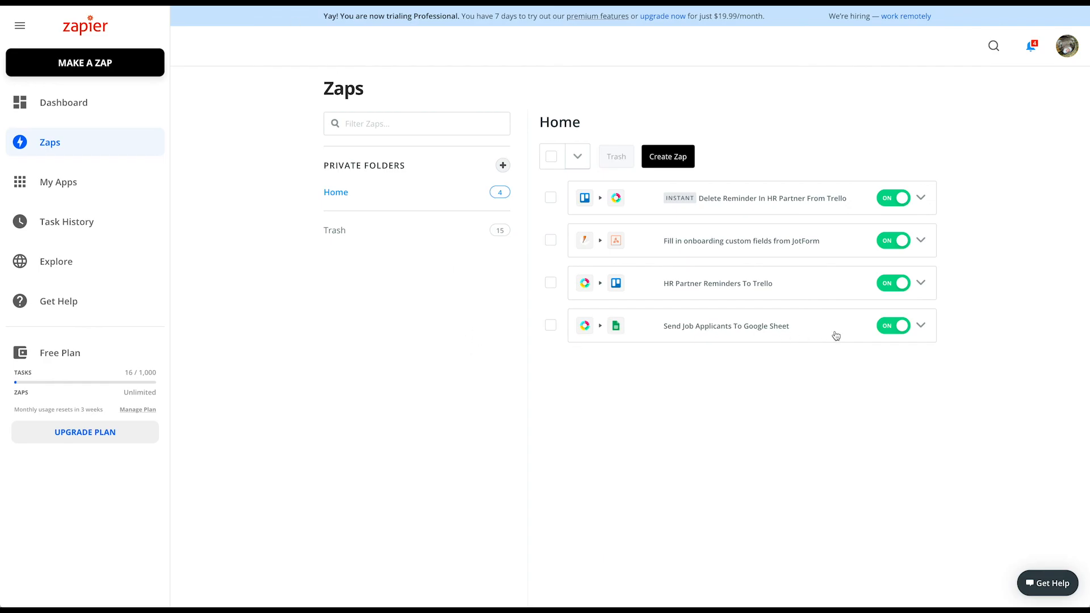
left_click(922, 329)
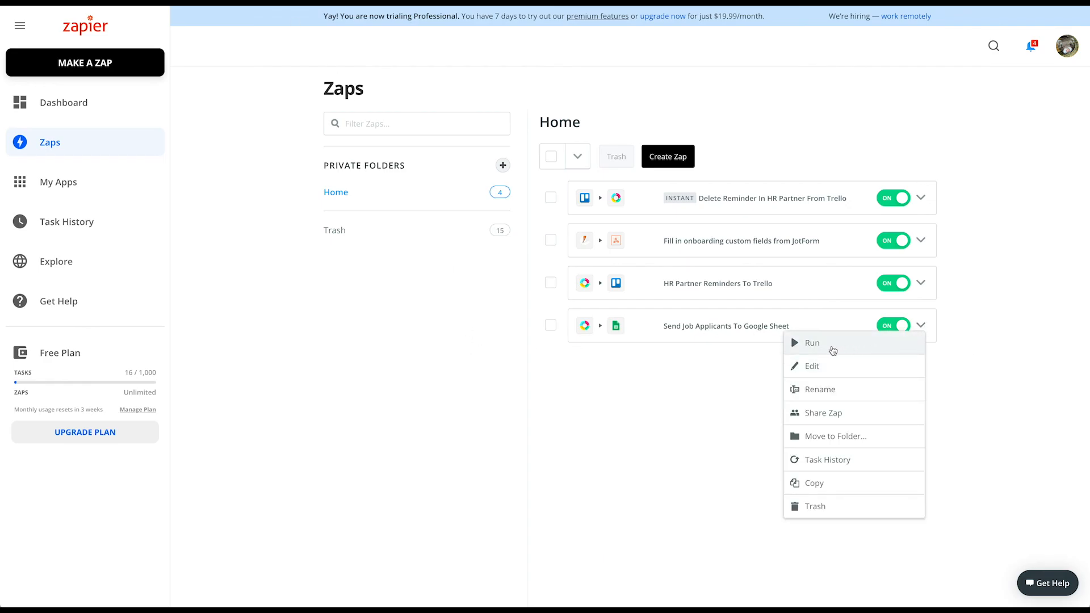
left_click(813, 344)
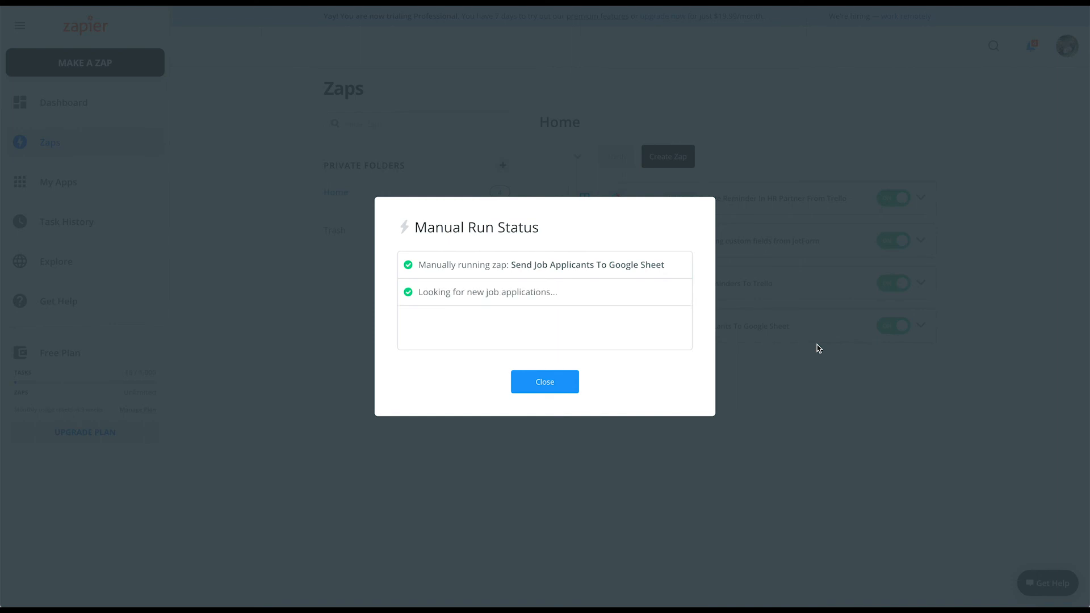
left_click(553, 385)
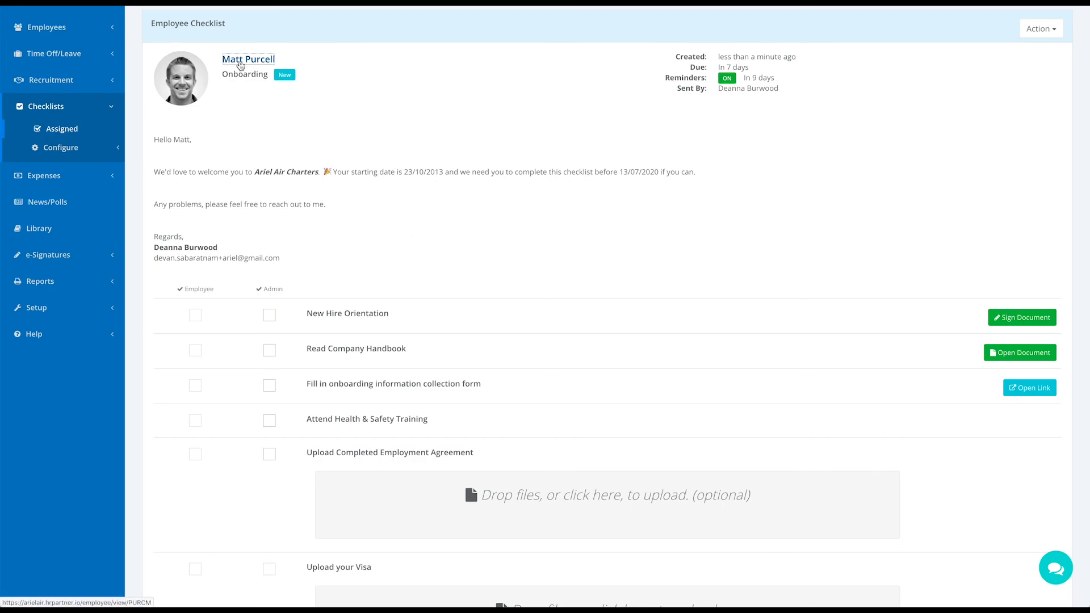
On the new hire's profile, check the pet name and emergency contact values in Custom Fields
left_click(240, 60)
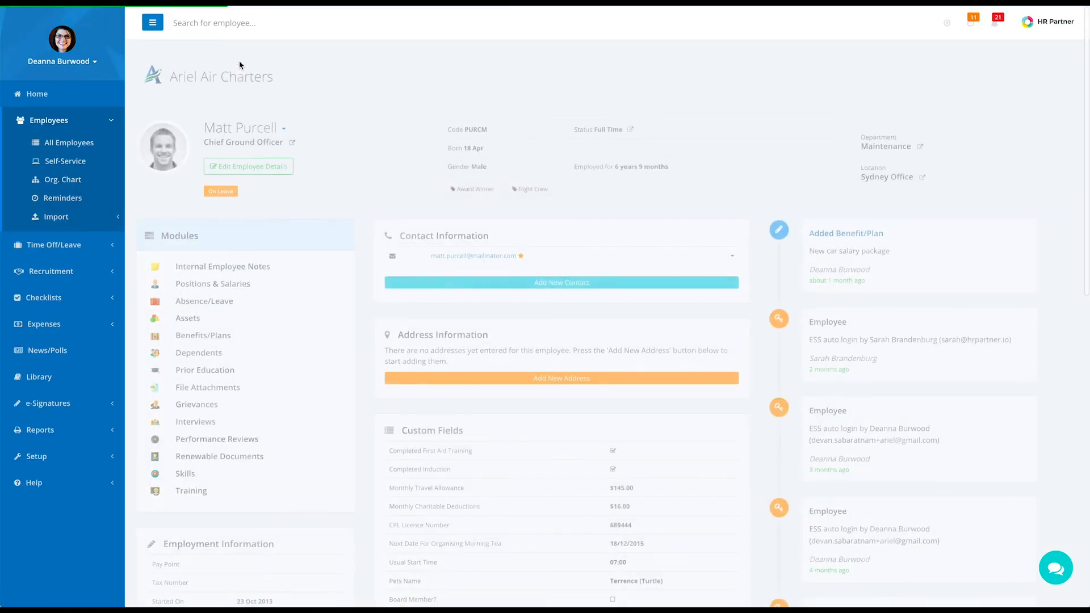
scroll(396, 321, "down", 5)
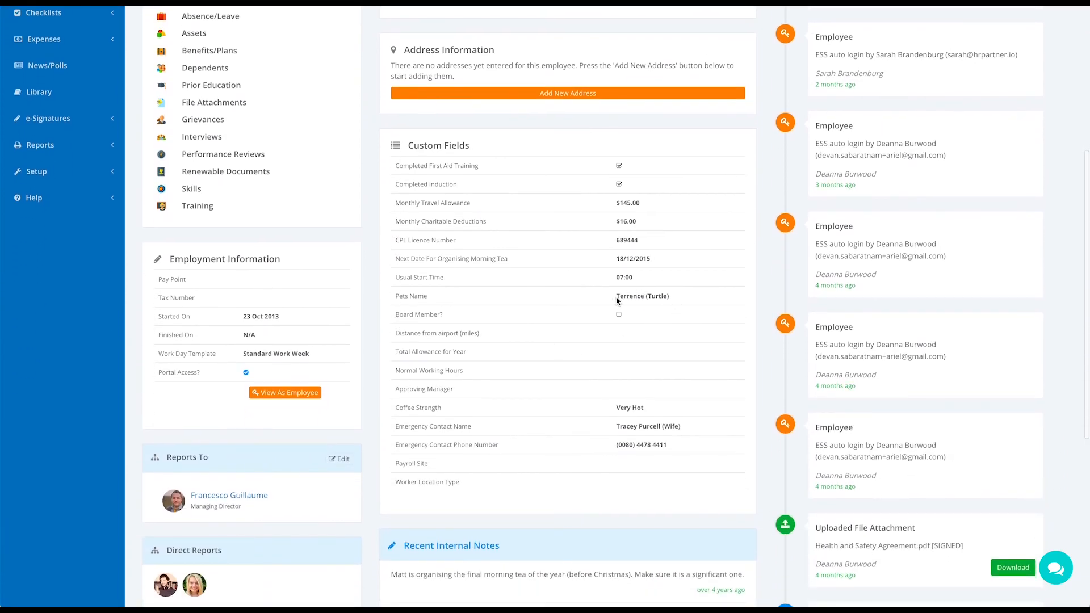
left_click_drag(615, 296, 679, 298)
left_click_drag(614, 432, 690, 427)
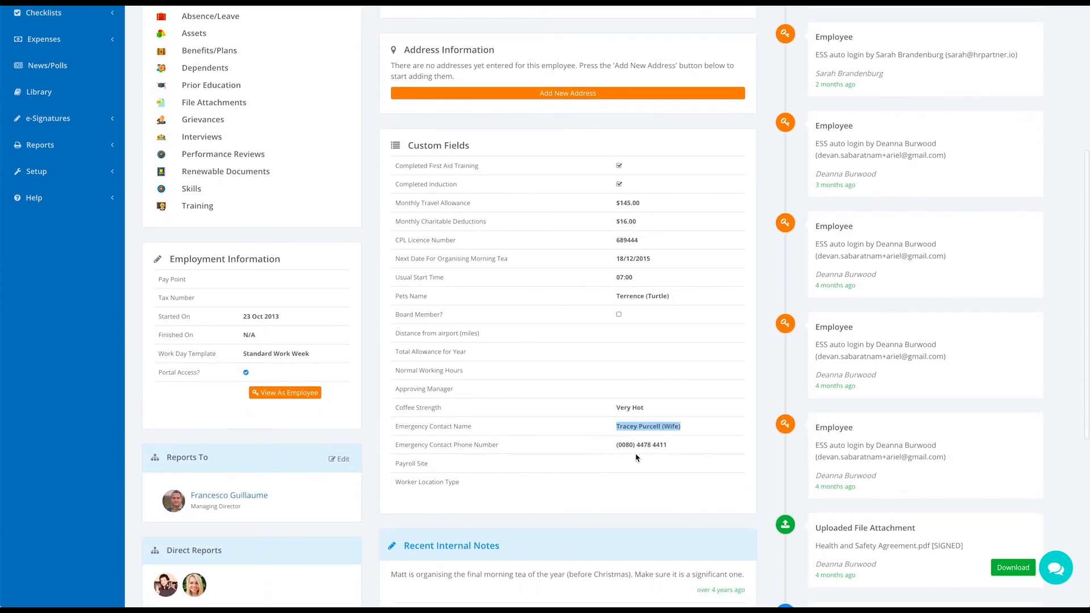
left_click_drag(618, 446, 669, 448)
left_click_drag(616, 409, 649, 413)
scroll(491, 442, "up", 3)
scroll(489, 440, "up", 2)
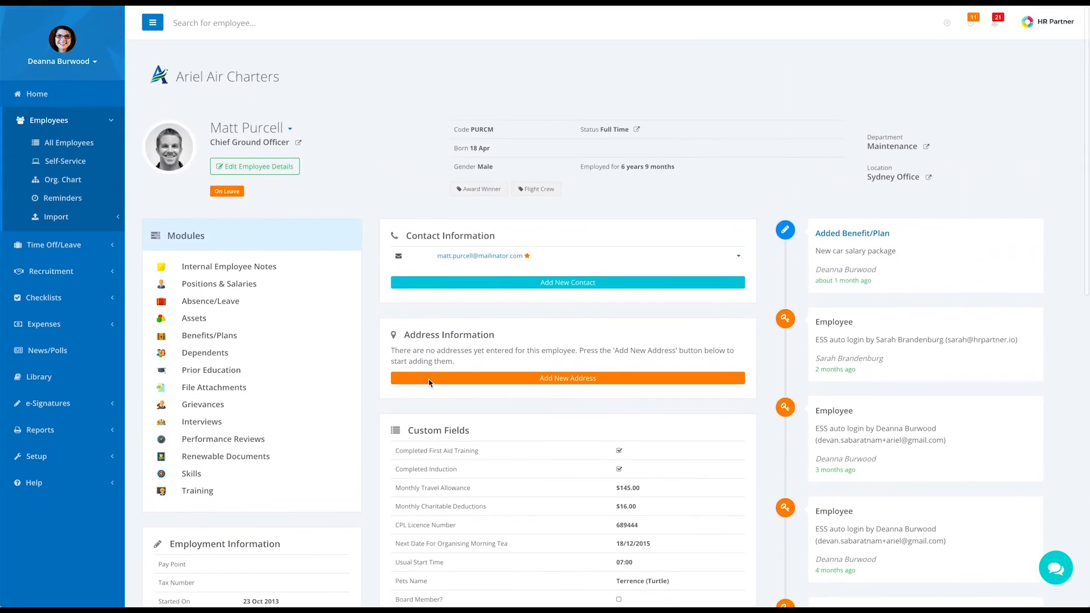
Verify the Pets Name and emergency contact values under Edit Employee Details > Custom Fields
left_click(272, 167)
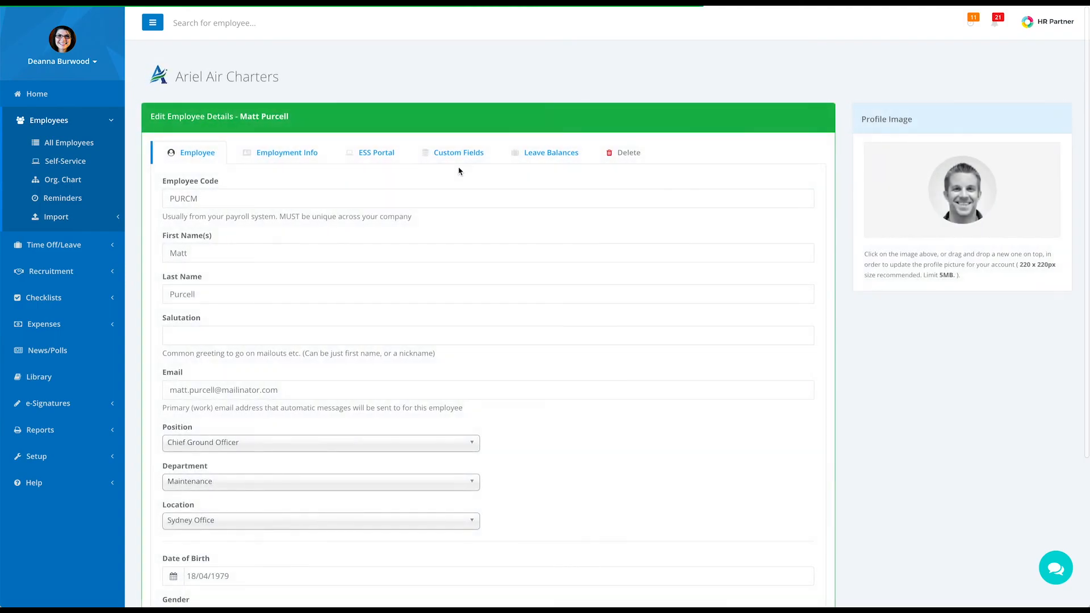
left_click(464, 156)
scroll(494, 373, "down", 6)
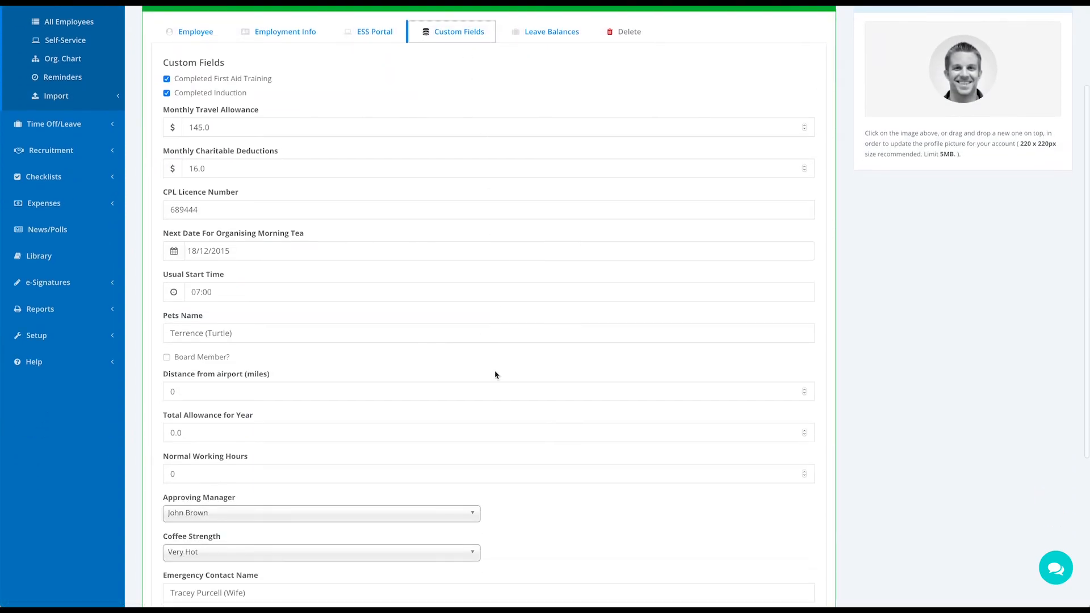
left_click_drag(247, 98, 163, 102)
left_click_drag(252, 368, 163, 365)
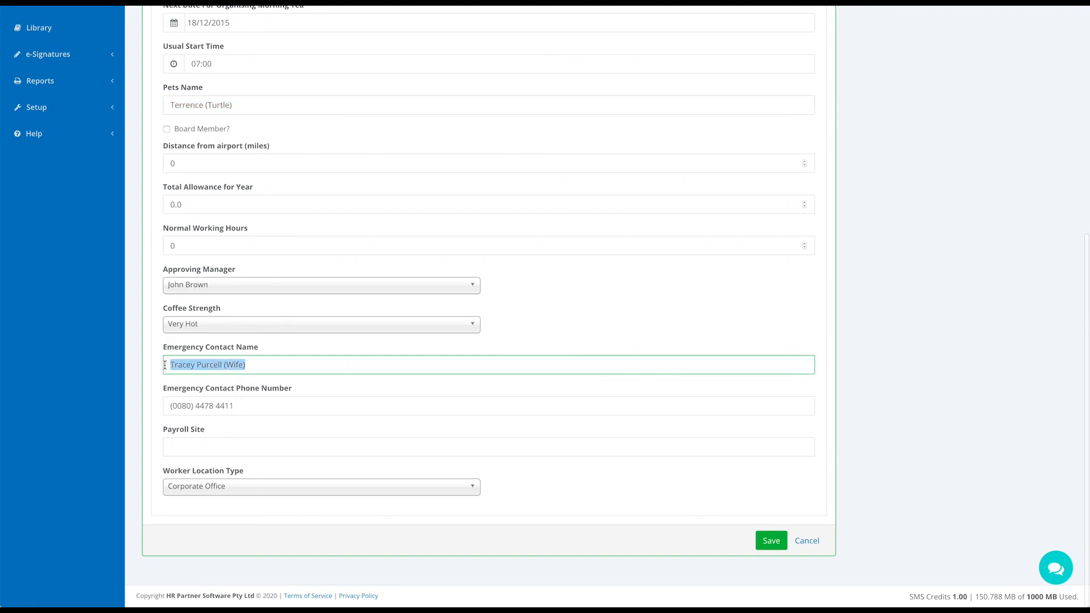
left_click_drag(236, 406, 168, 406)
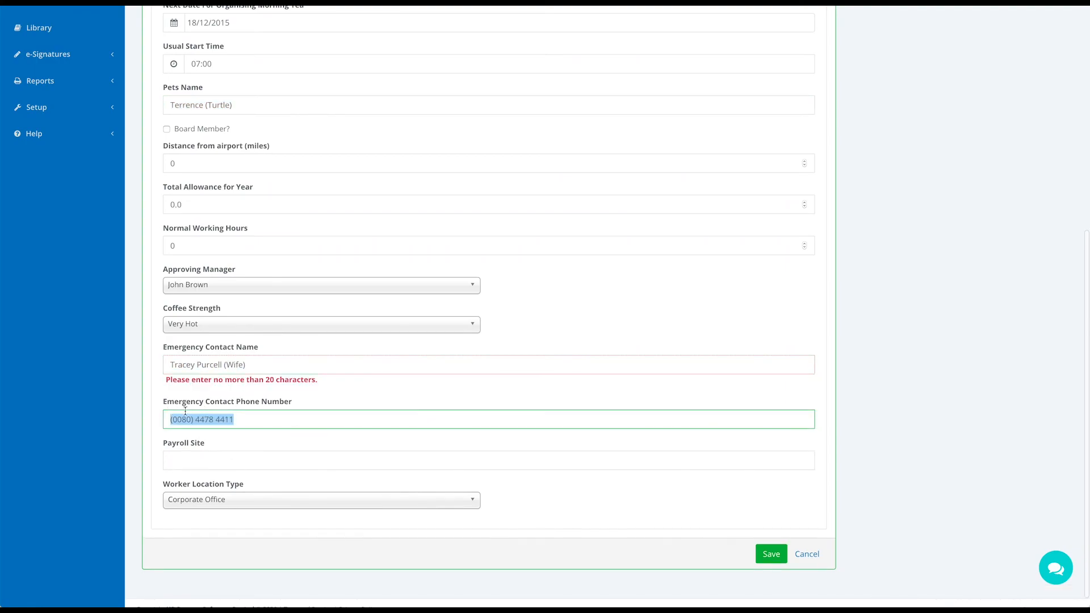
left_click(331, 397)
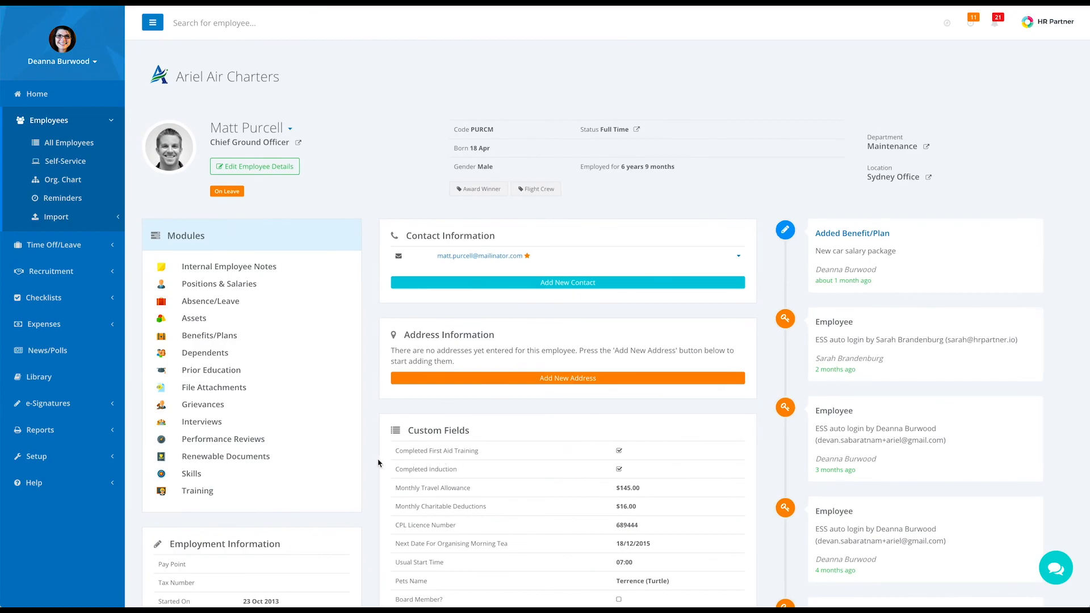
scroll(372, 467, "down", 4)
scroll(371, 467, "down", 2)
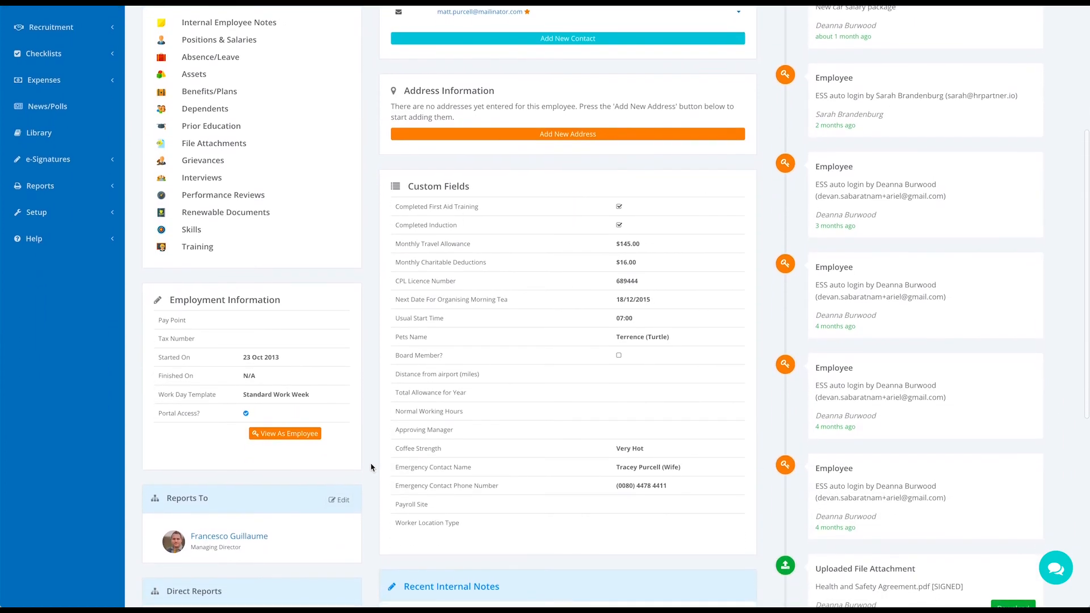